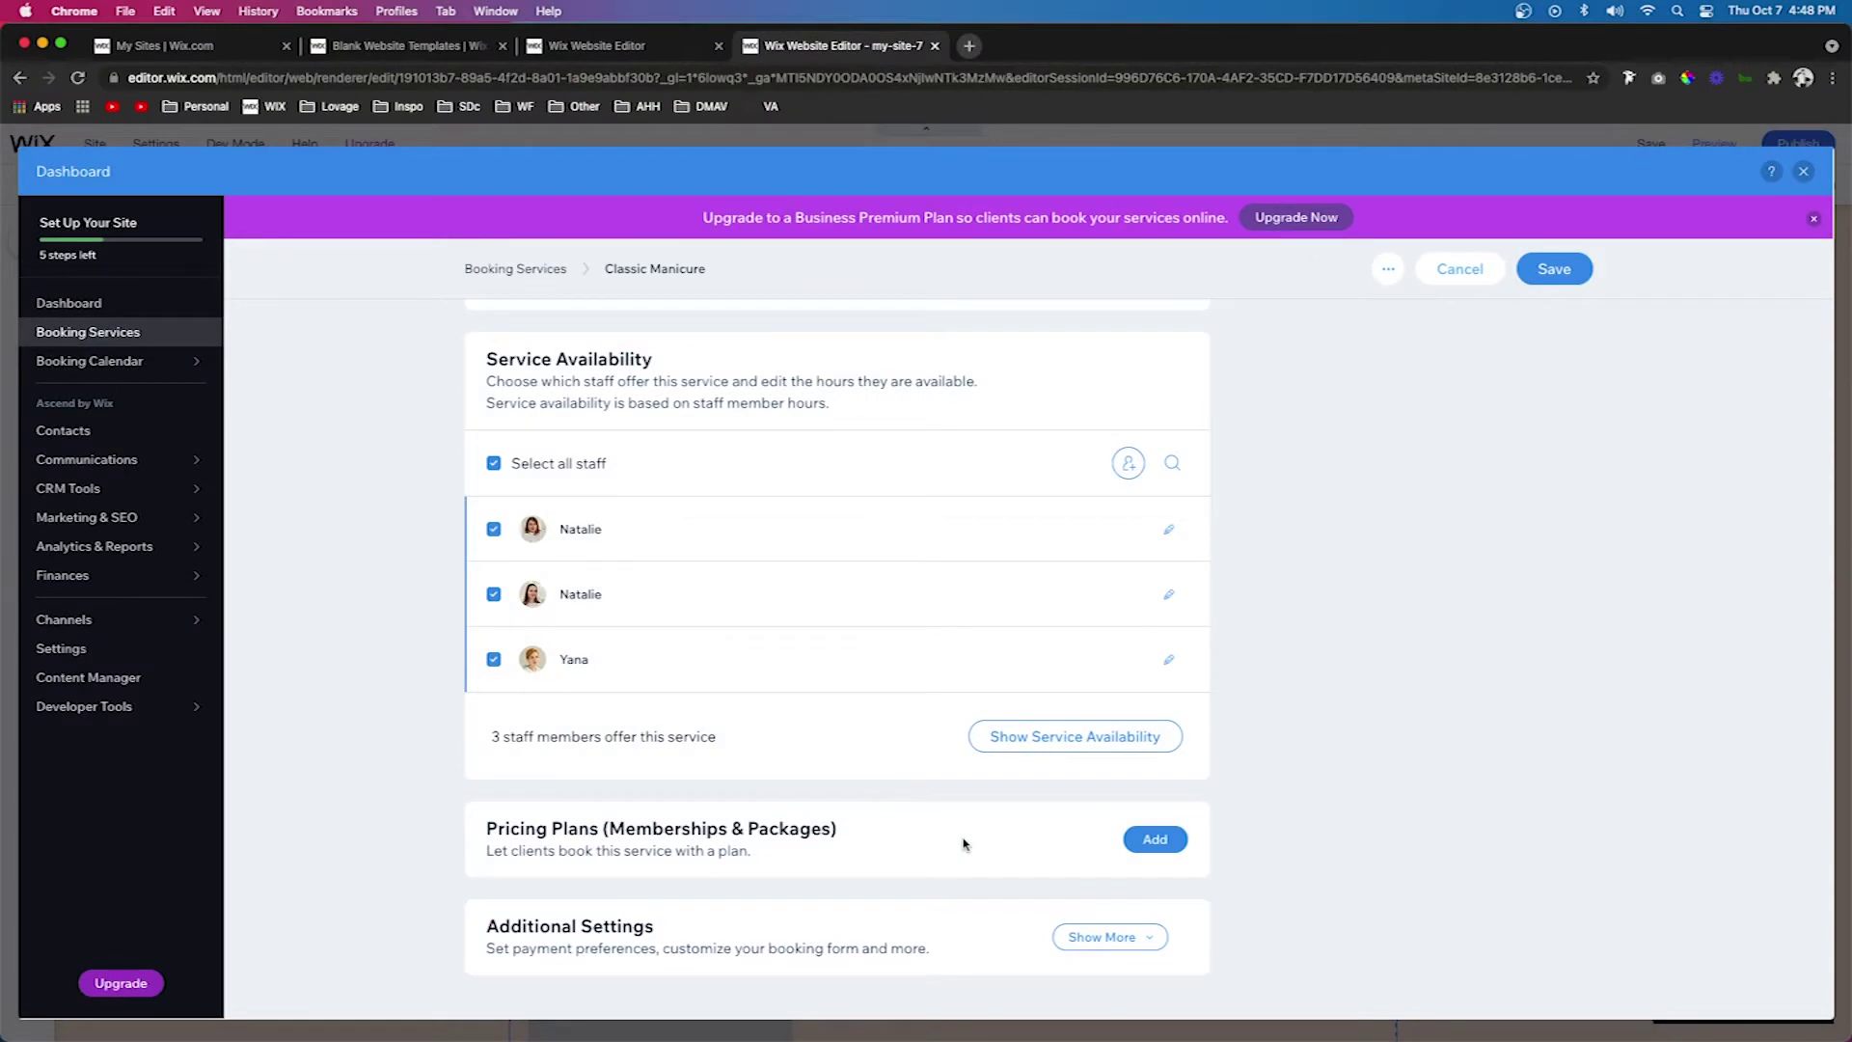
Start a new pricing plan for the Classic Manicure service and name it "Unlimited".
left_click(1167, 846)
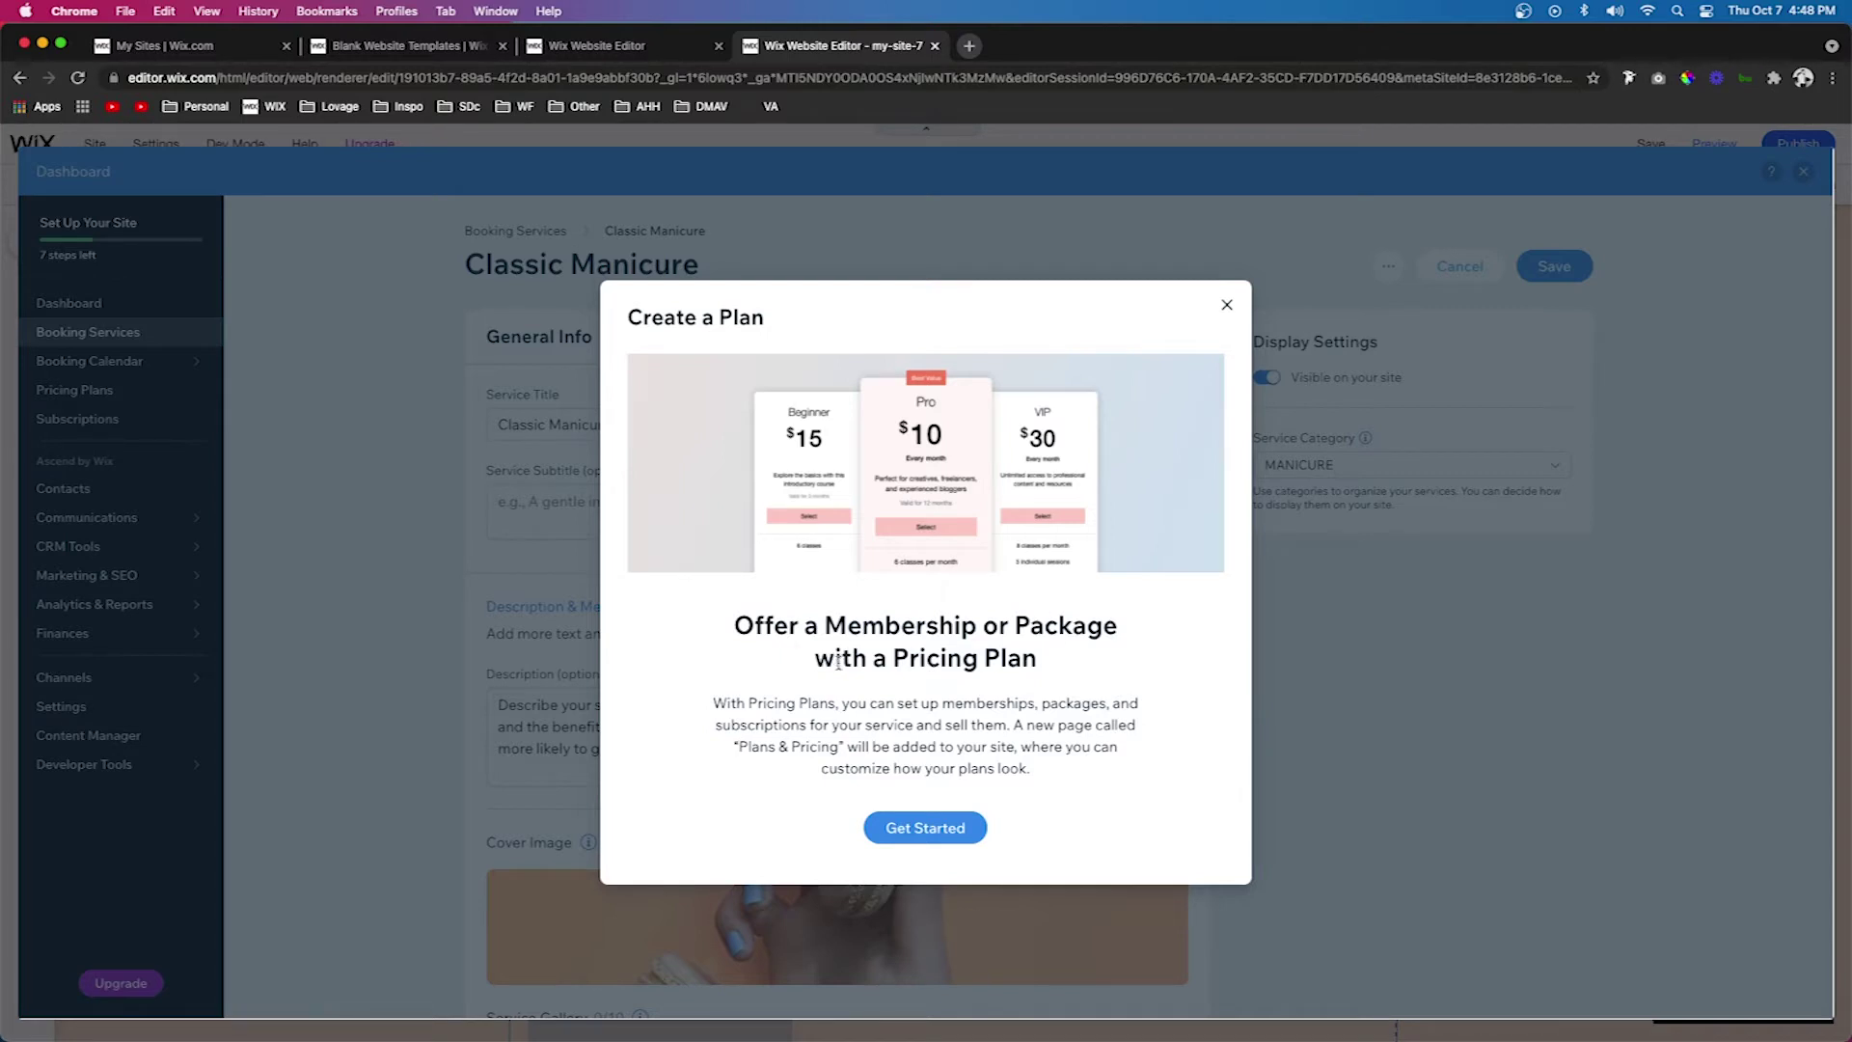
left_click(932, 836)
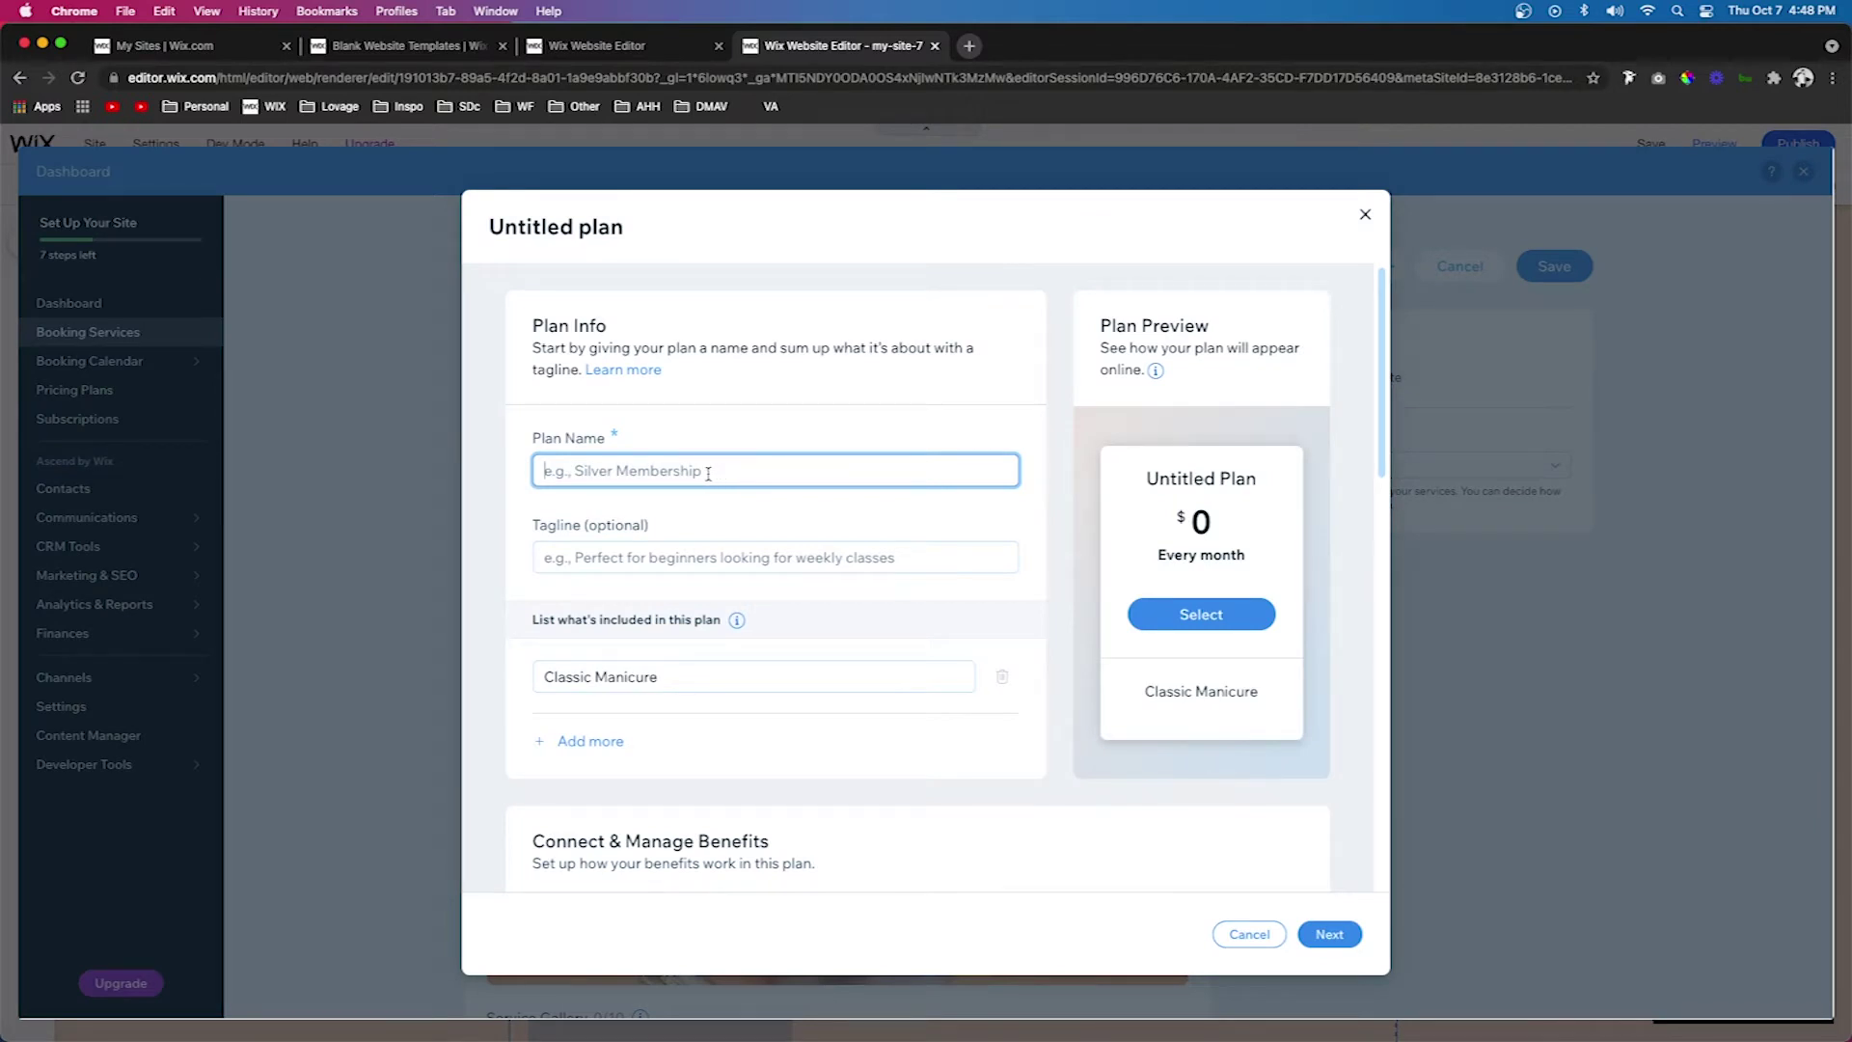
type("Unlimited")
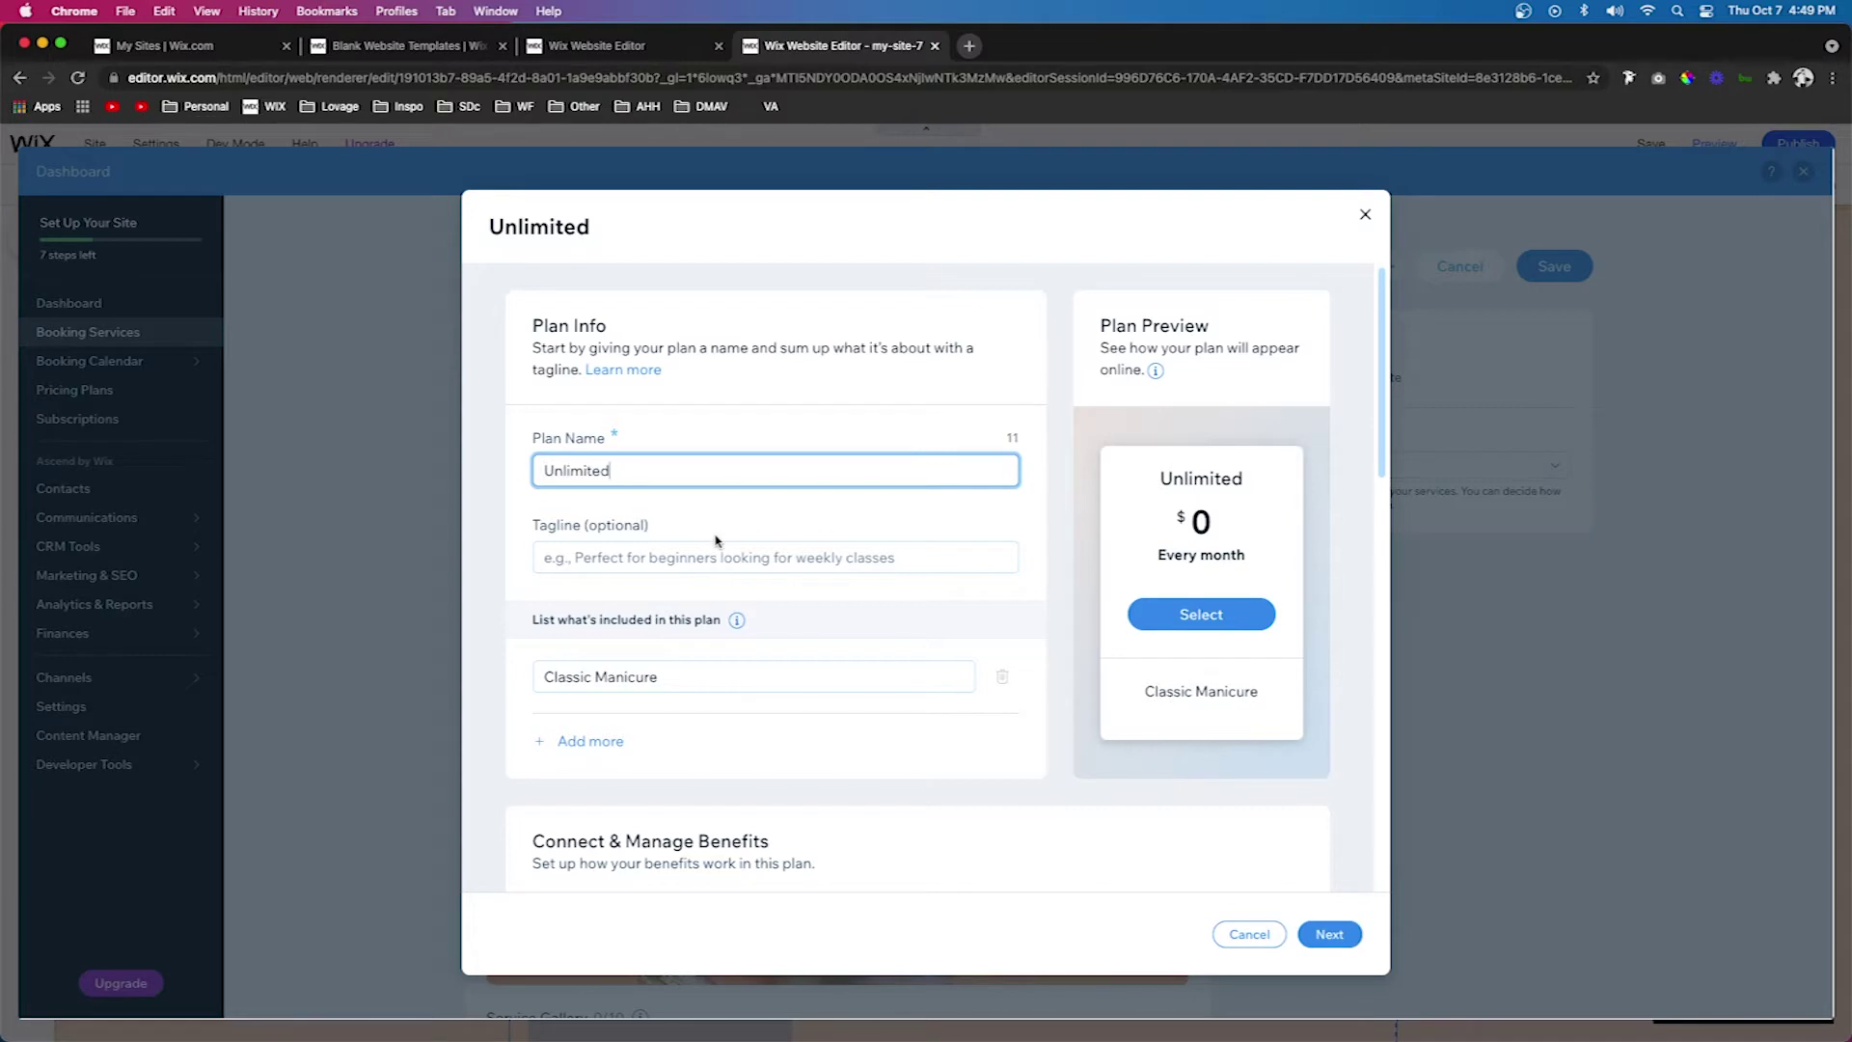
left_click_drag(531, 525, 678, 533)
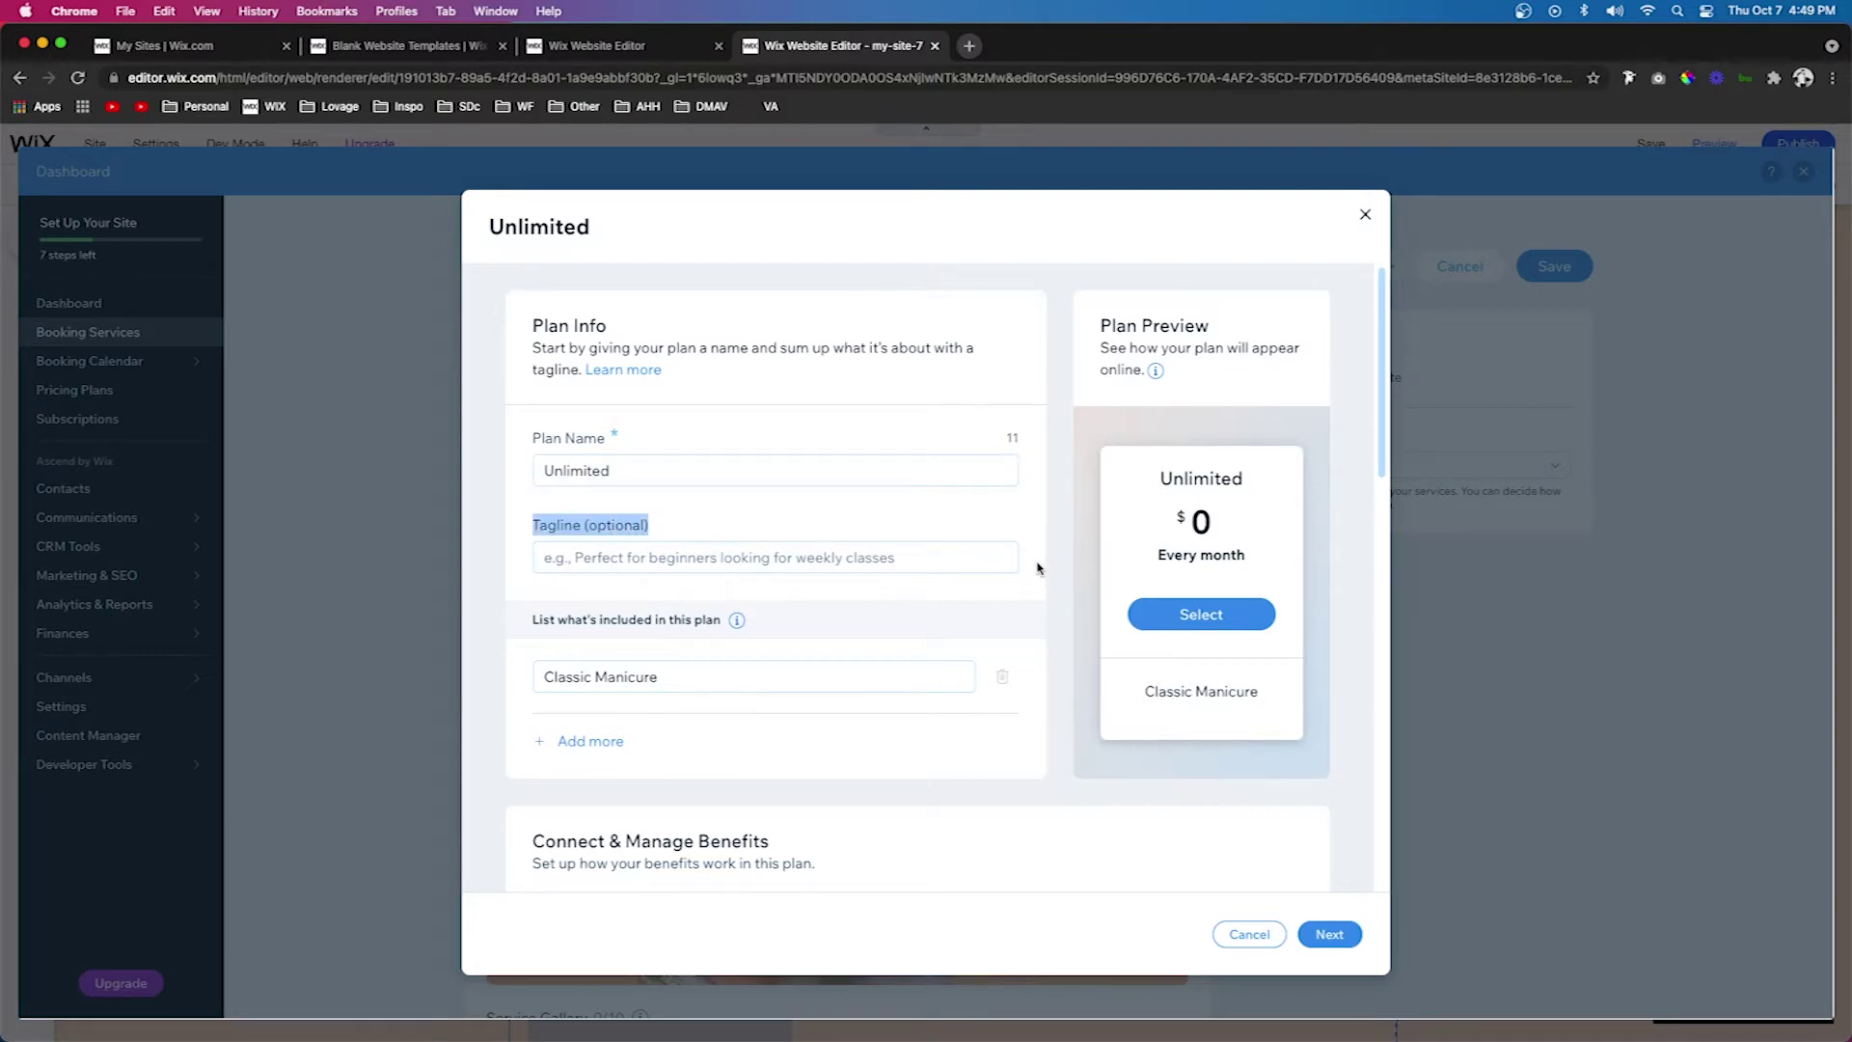
Add Mani-Pedi, Classic Pedicure and Name Your Service to the booking services included in the plan.
scroll(1036, 567, "down", 3)
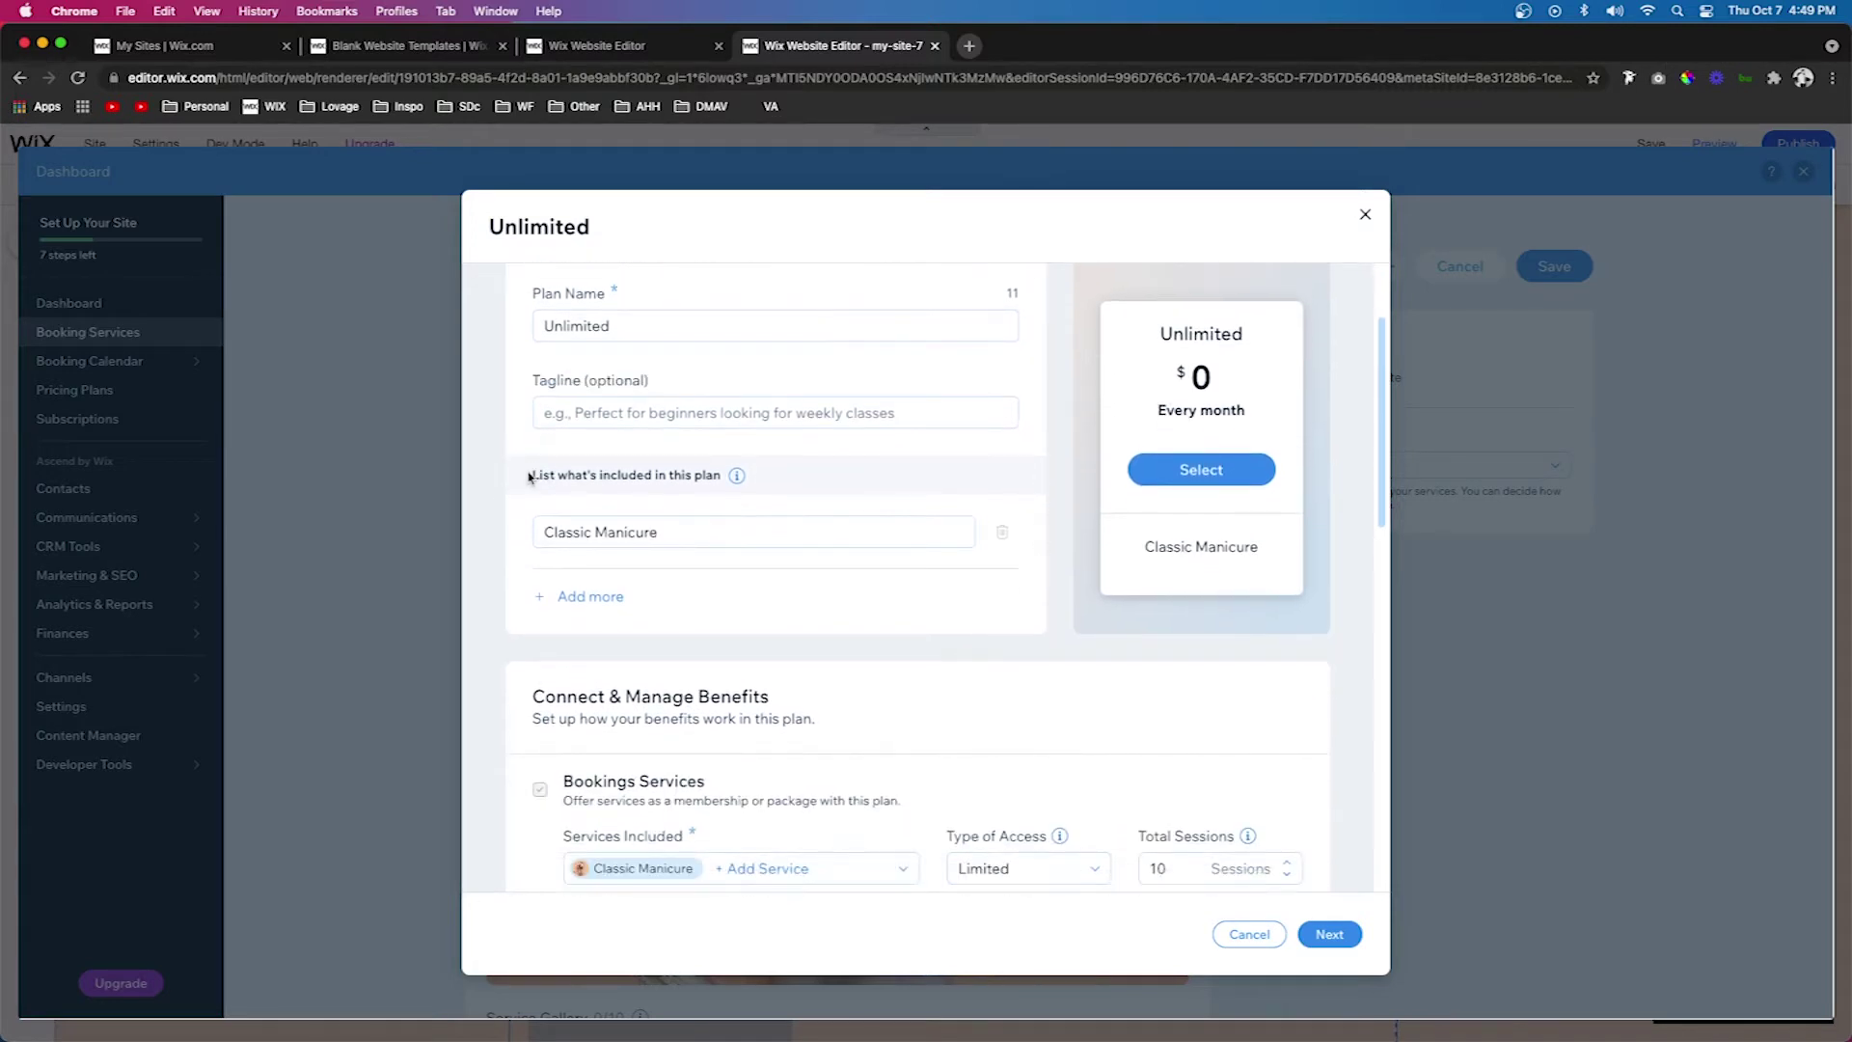
left_click_drag(532, 473, 695, 475)
left_click(695, 568)
scroll(762, 567, "down", 5)
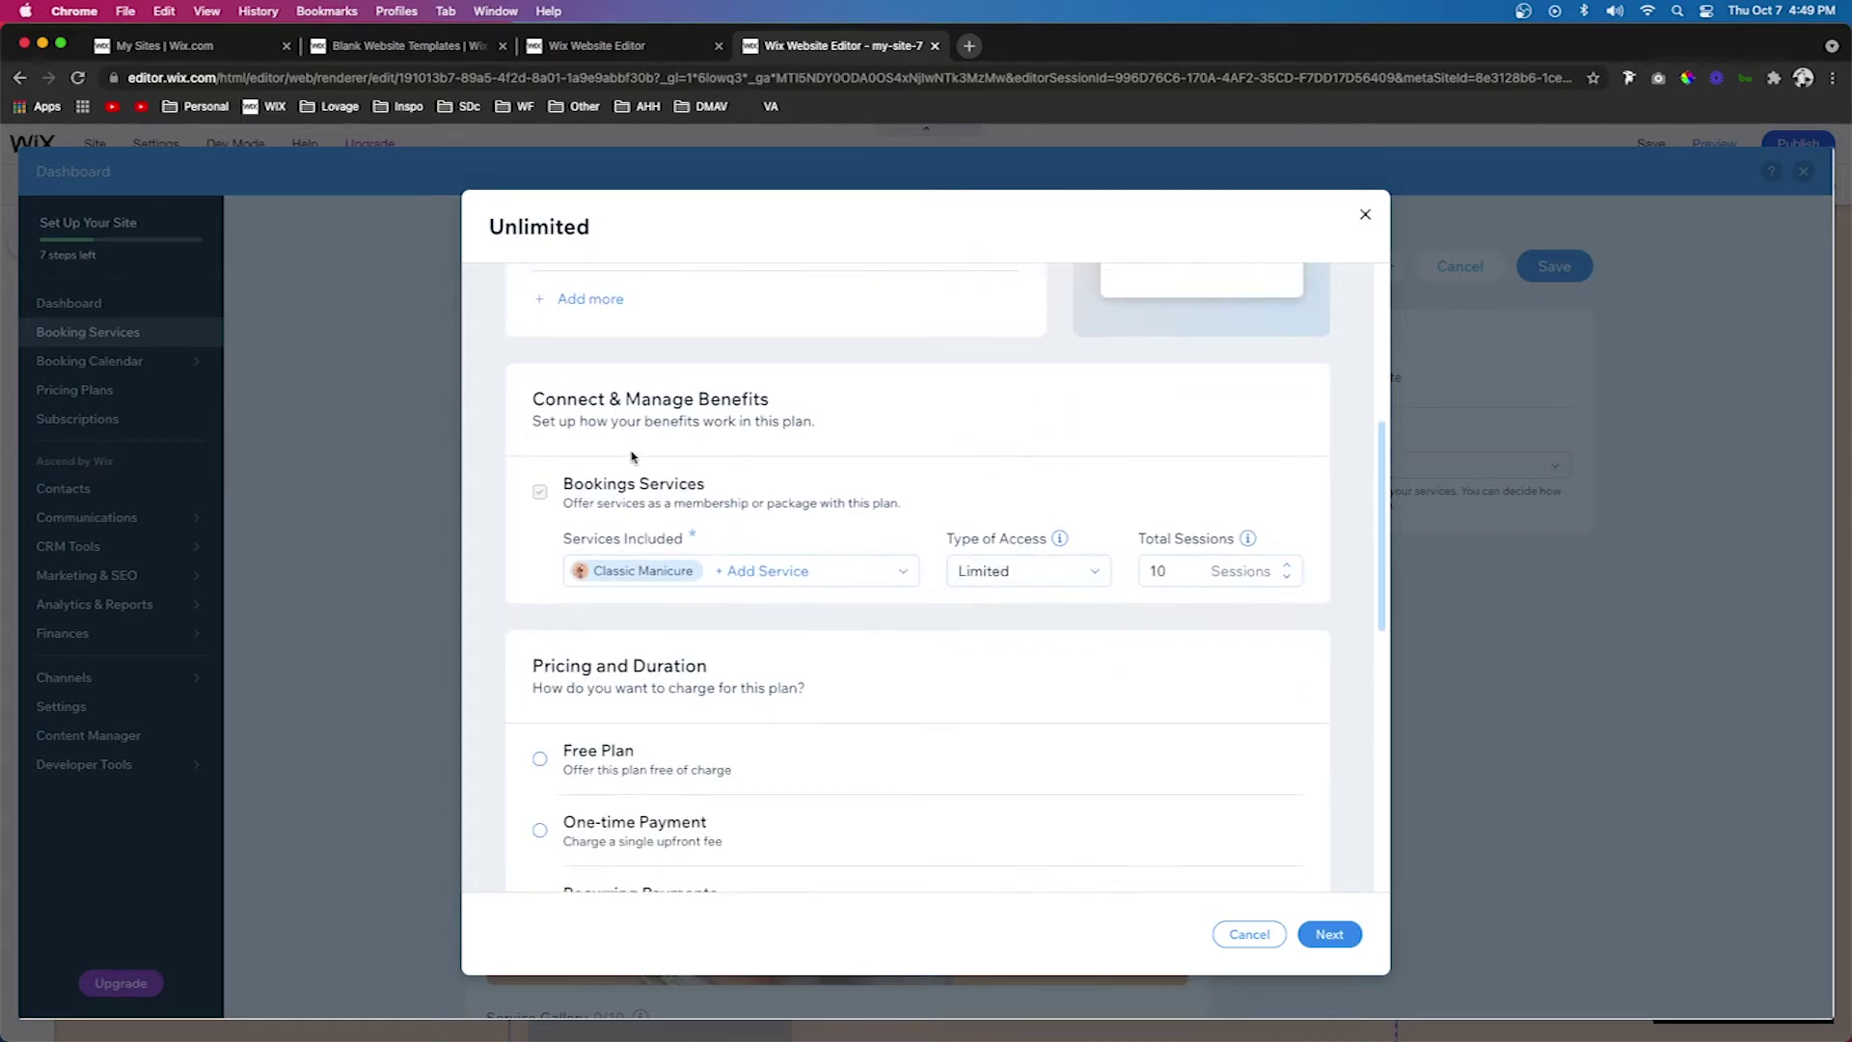
left_click_drag(534, 397, 832, 403)
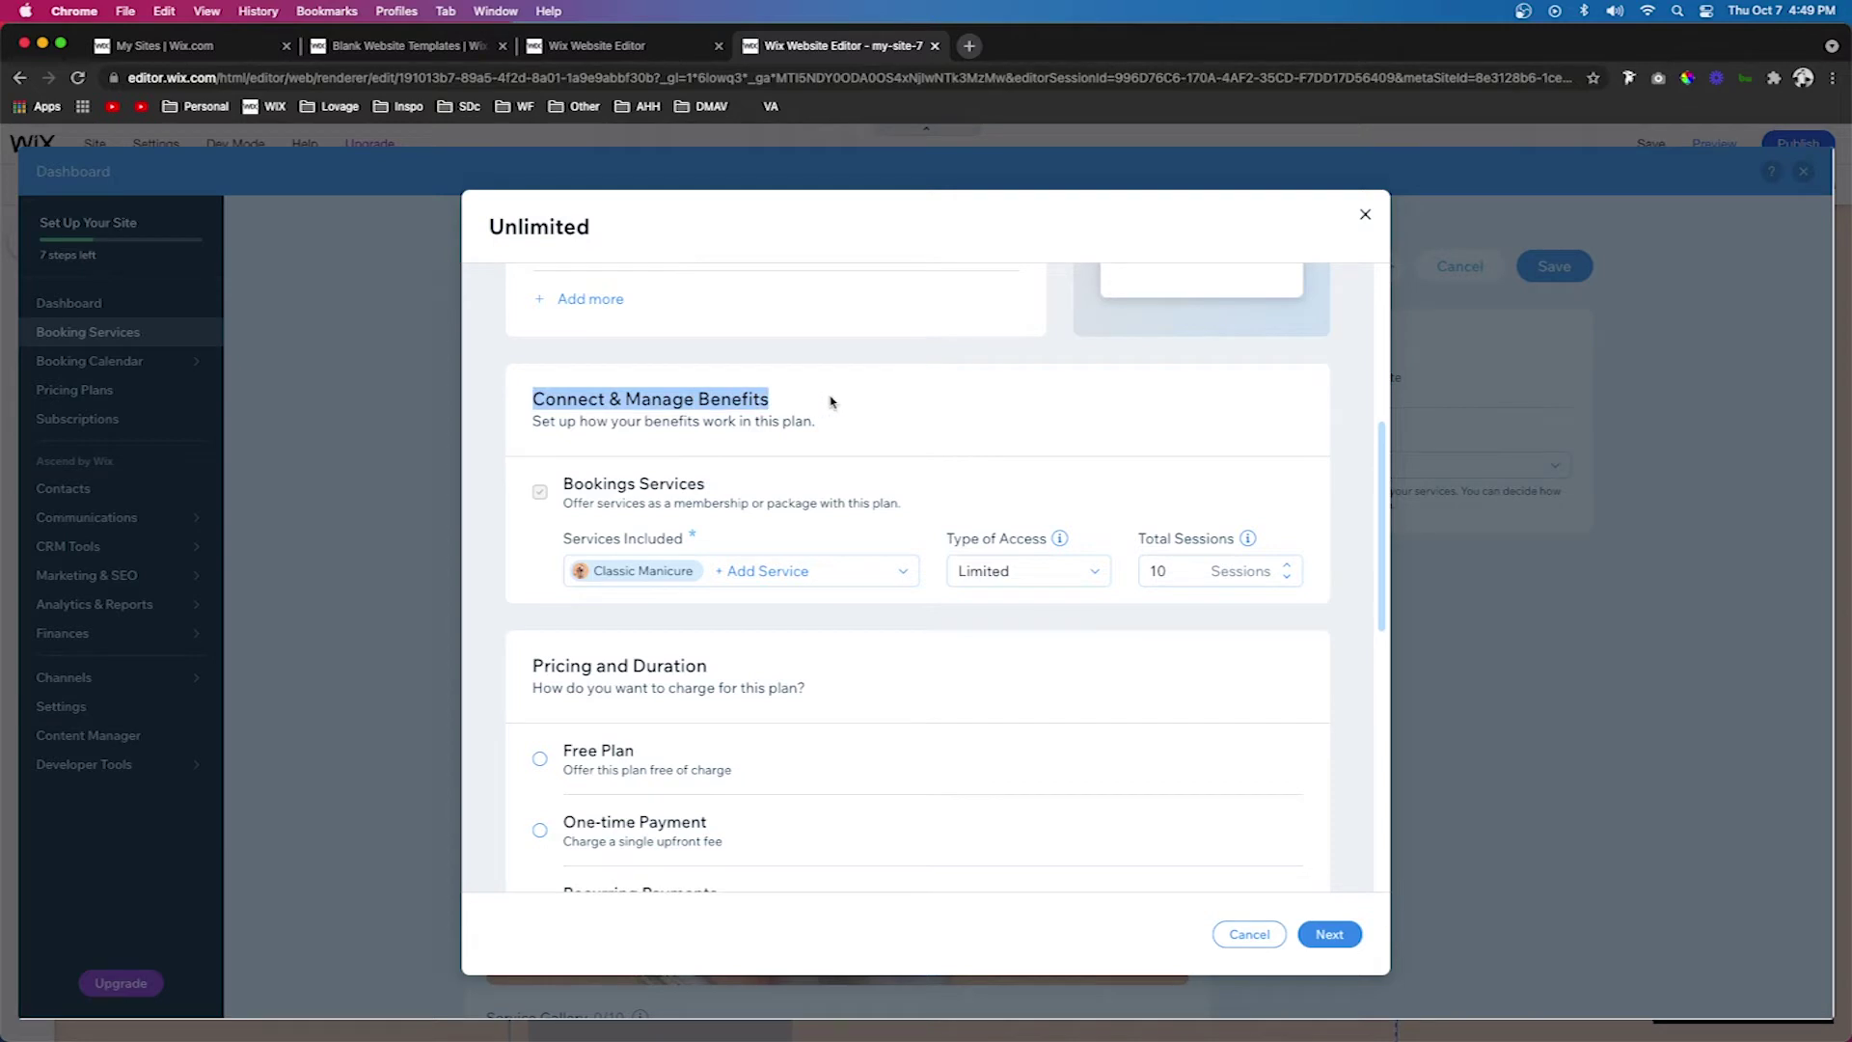
left_click(768, 574)
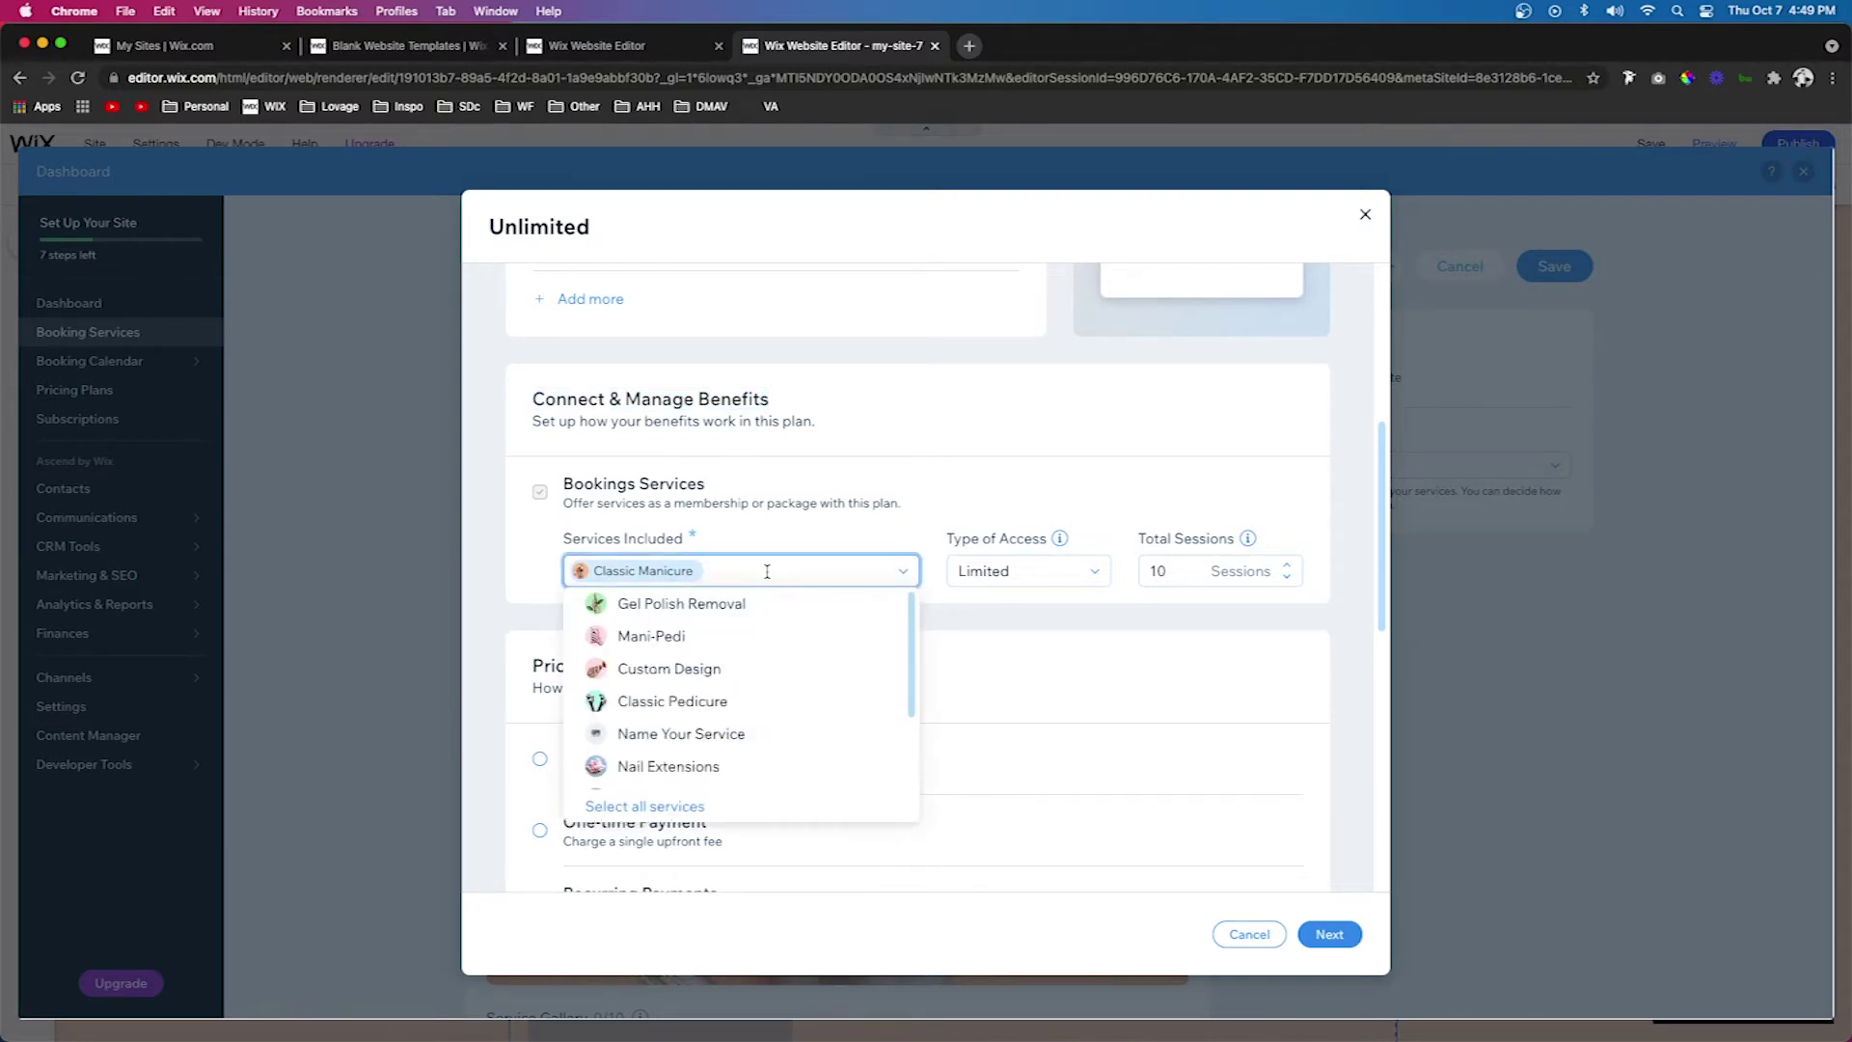
left_click(715, 640)
left_click(707, 666)
left_click(697, 698)
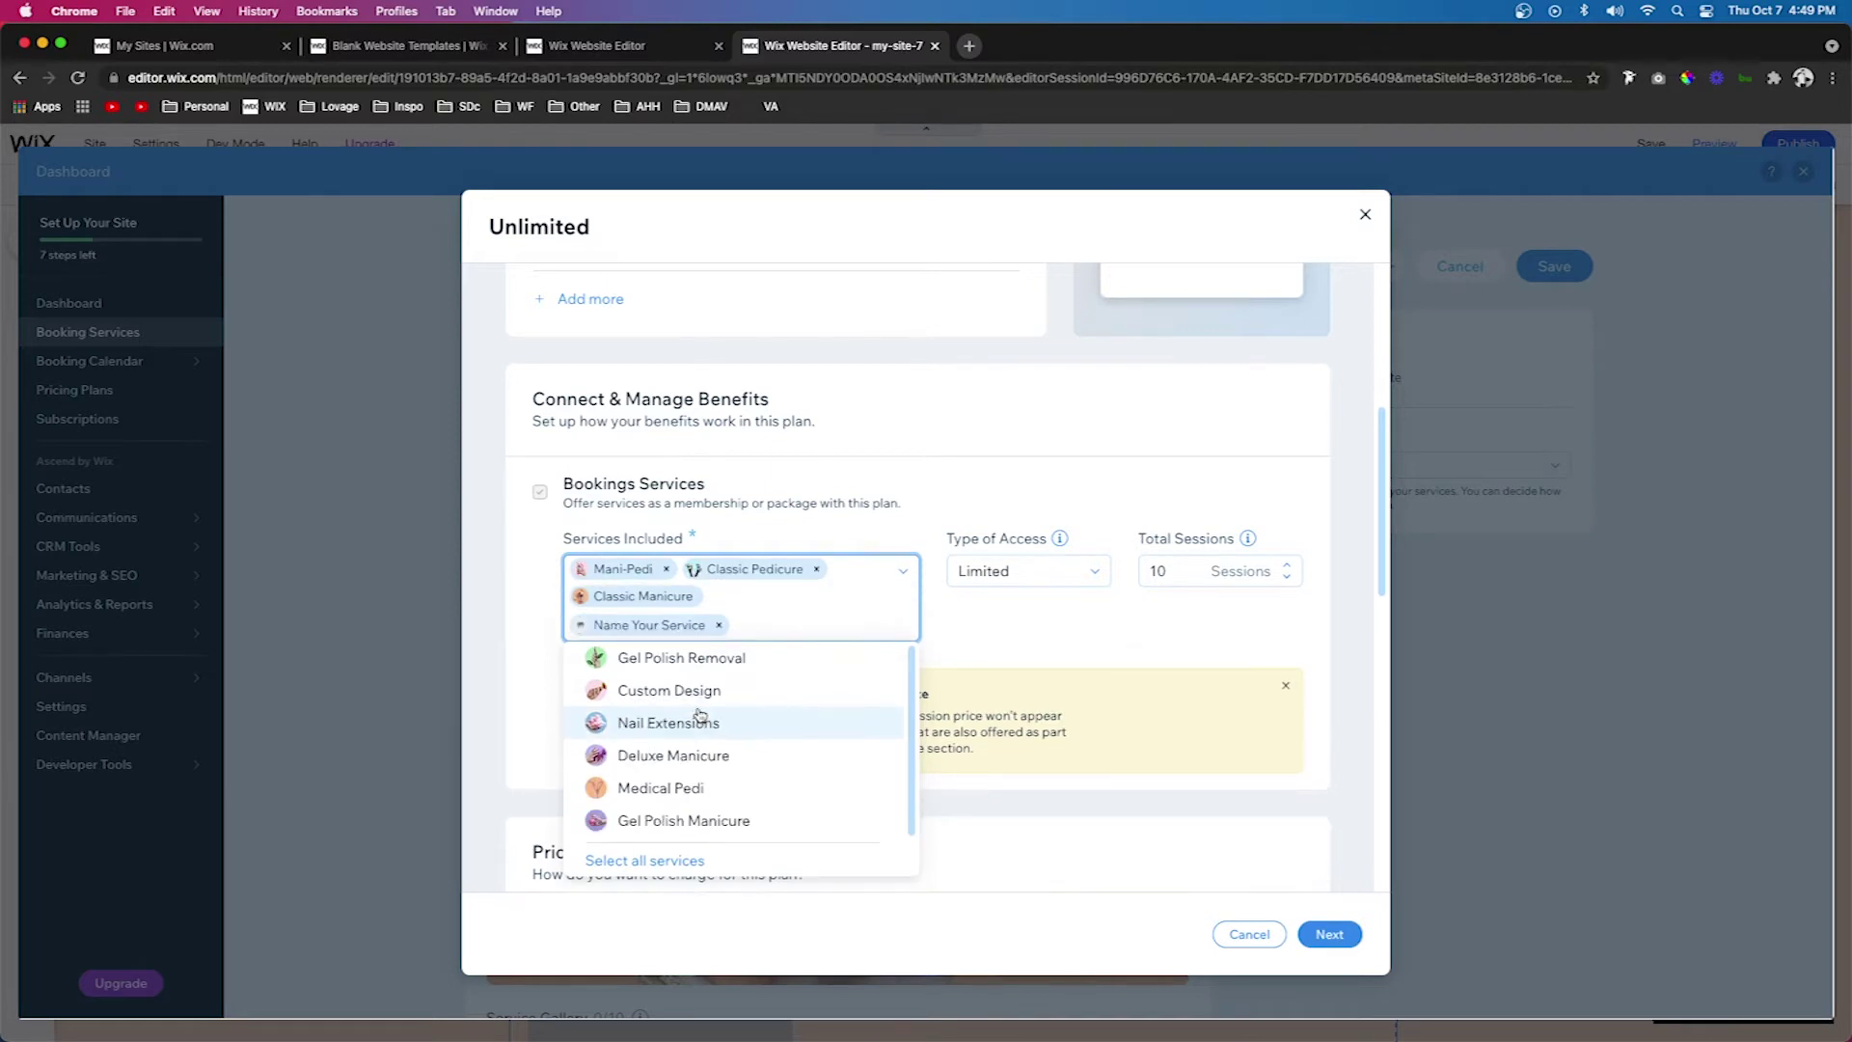
left_click(931, 686)
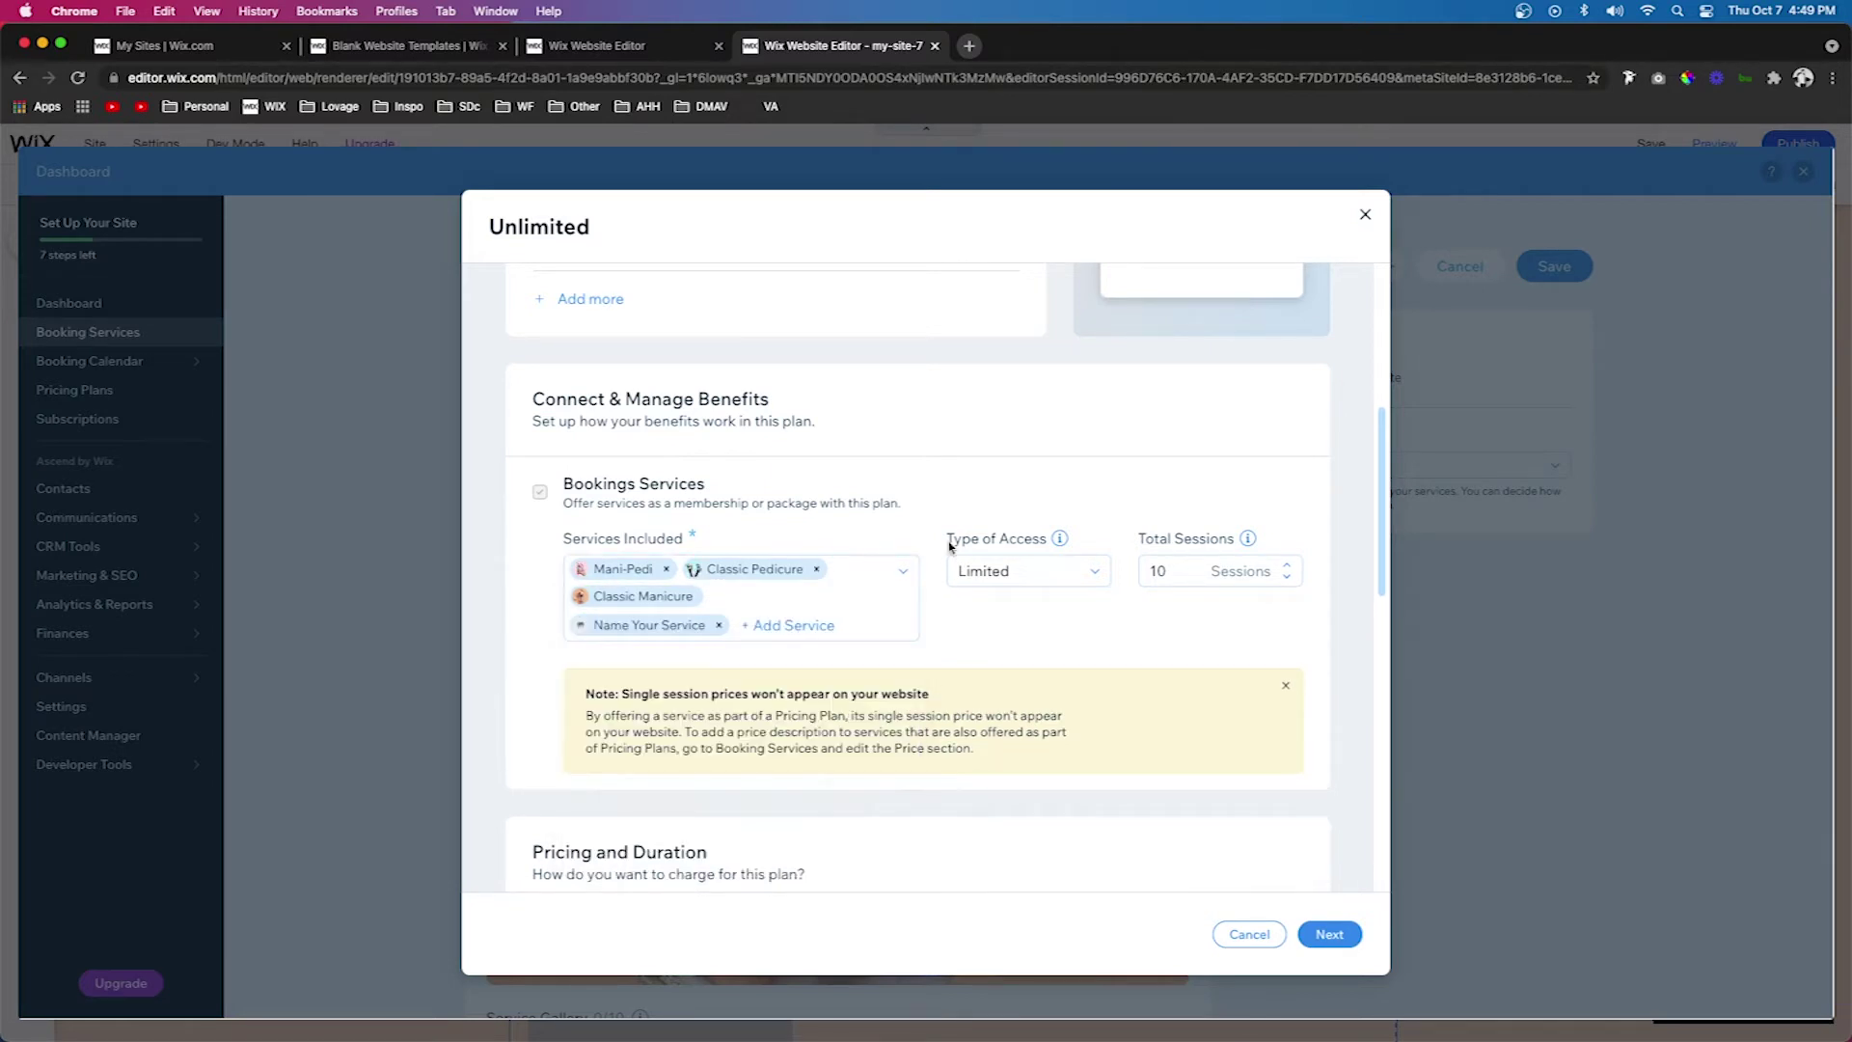
Set the type of access for the included booking services to Unlimited.
left_click_drag(949, 546, 1048, 542)
left_click(1047, 577)
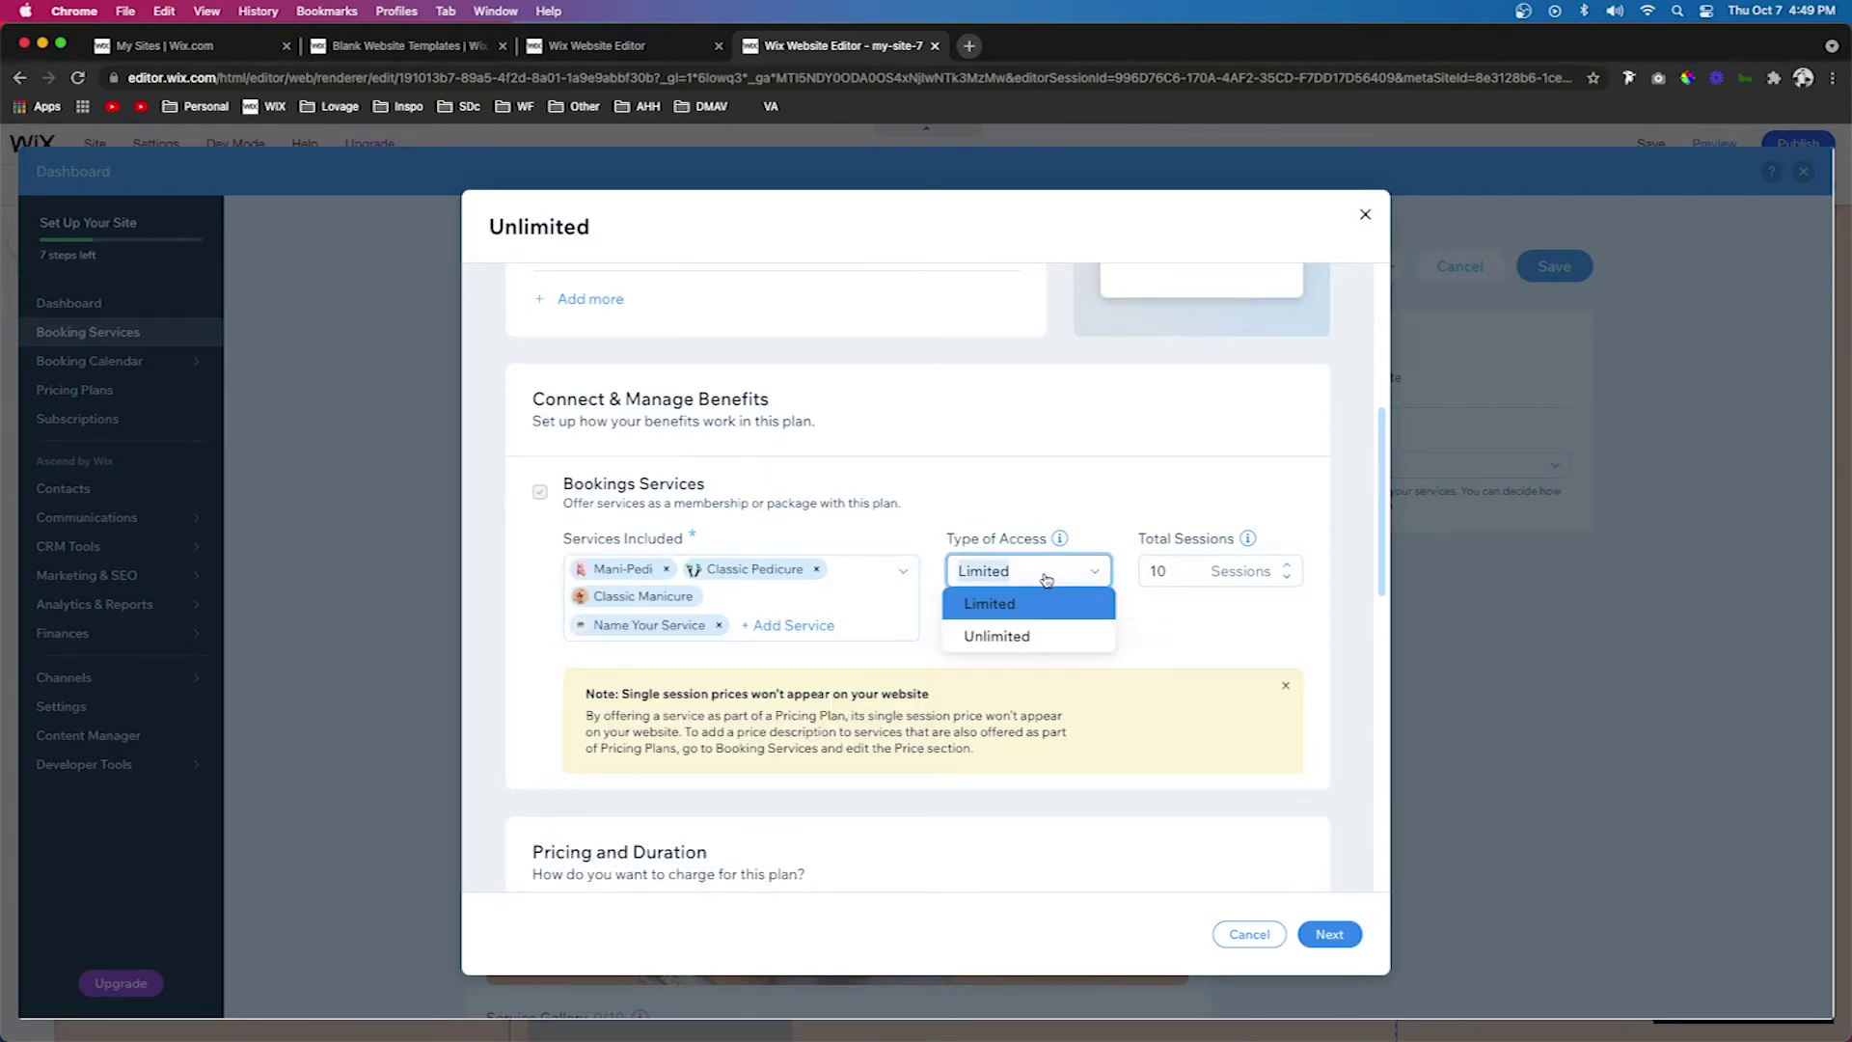
left_click(1045, 638)
Set the price per month of the monthly recurring payment to $200.
scroll(1087, 633, "up", 5)
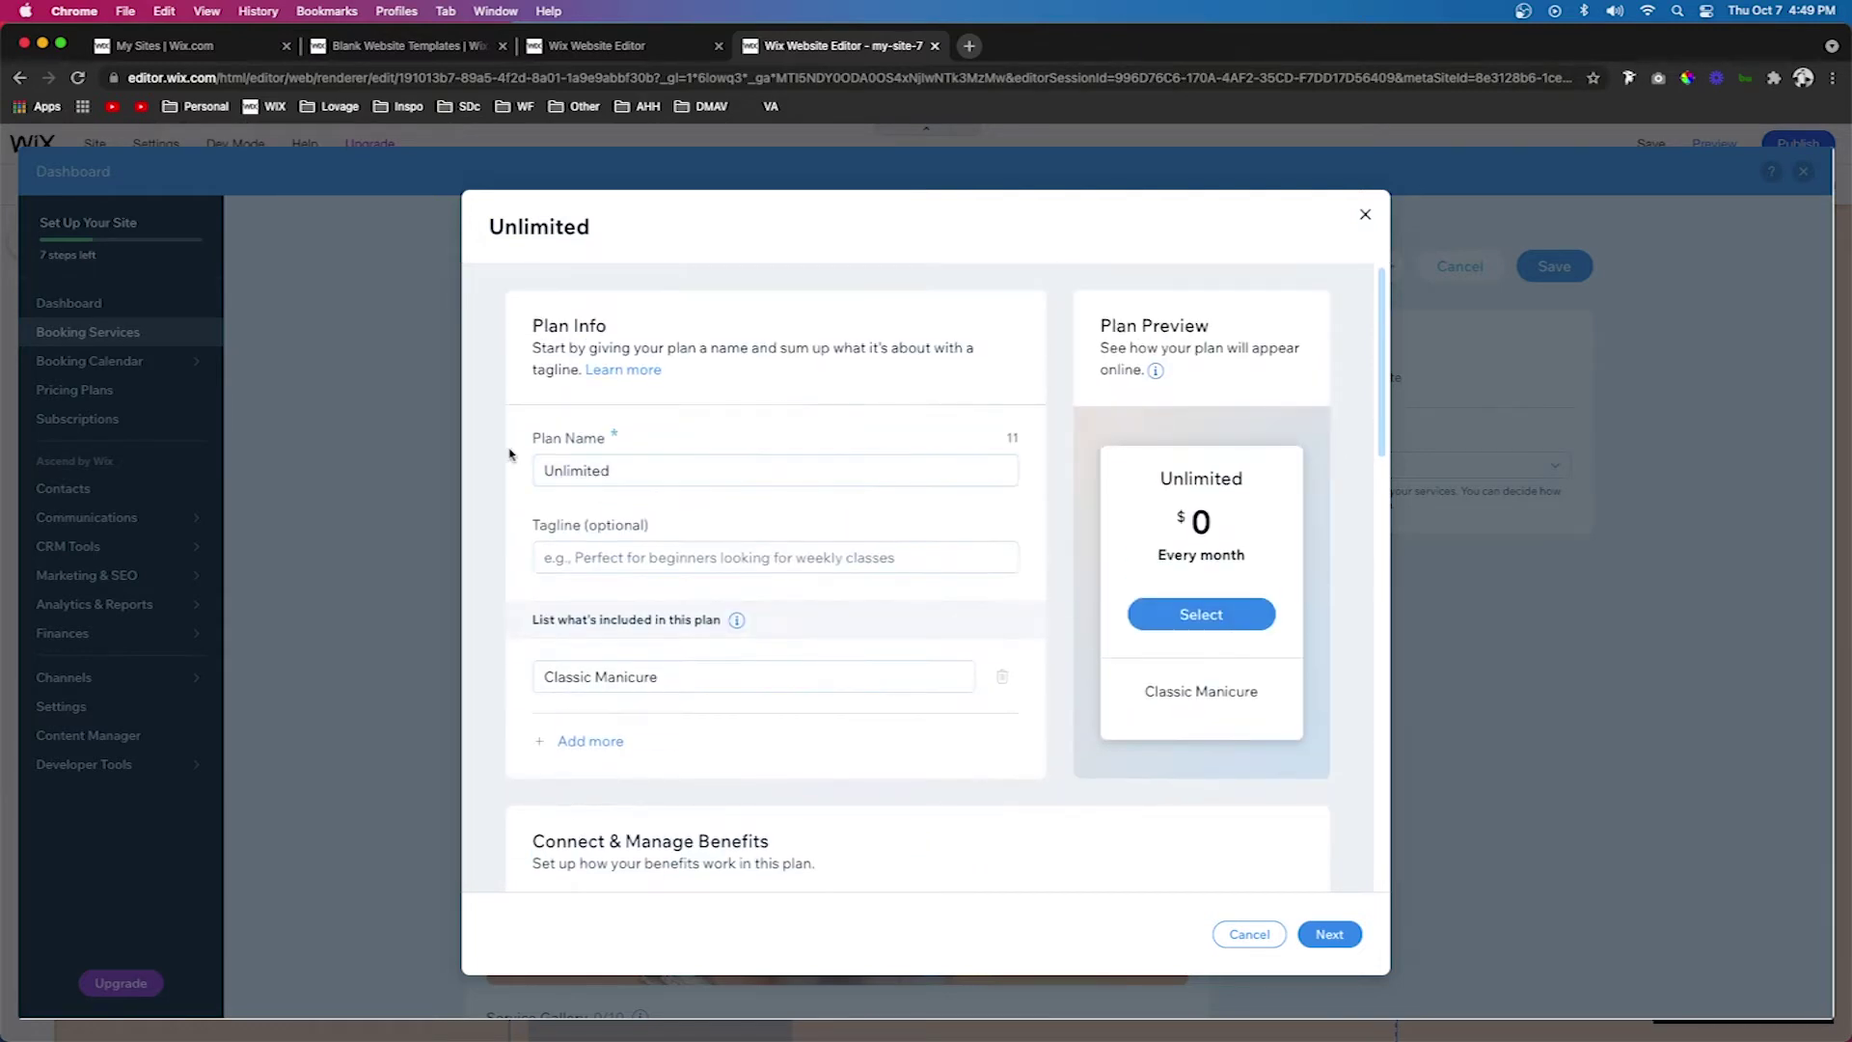
scroll(1047, 526, "down", 5)
scroll(1048, 524, "down", 4)
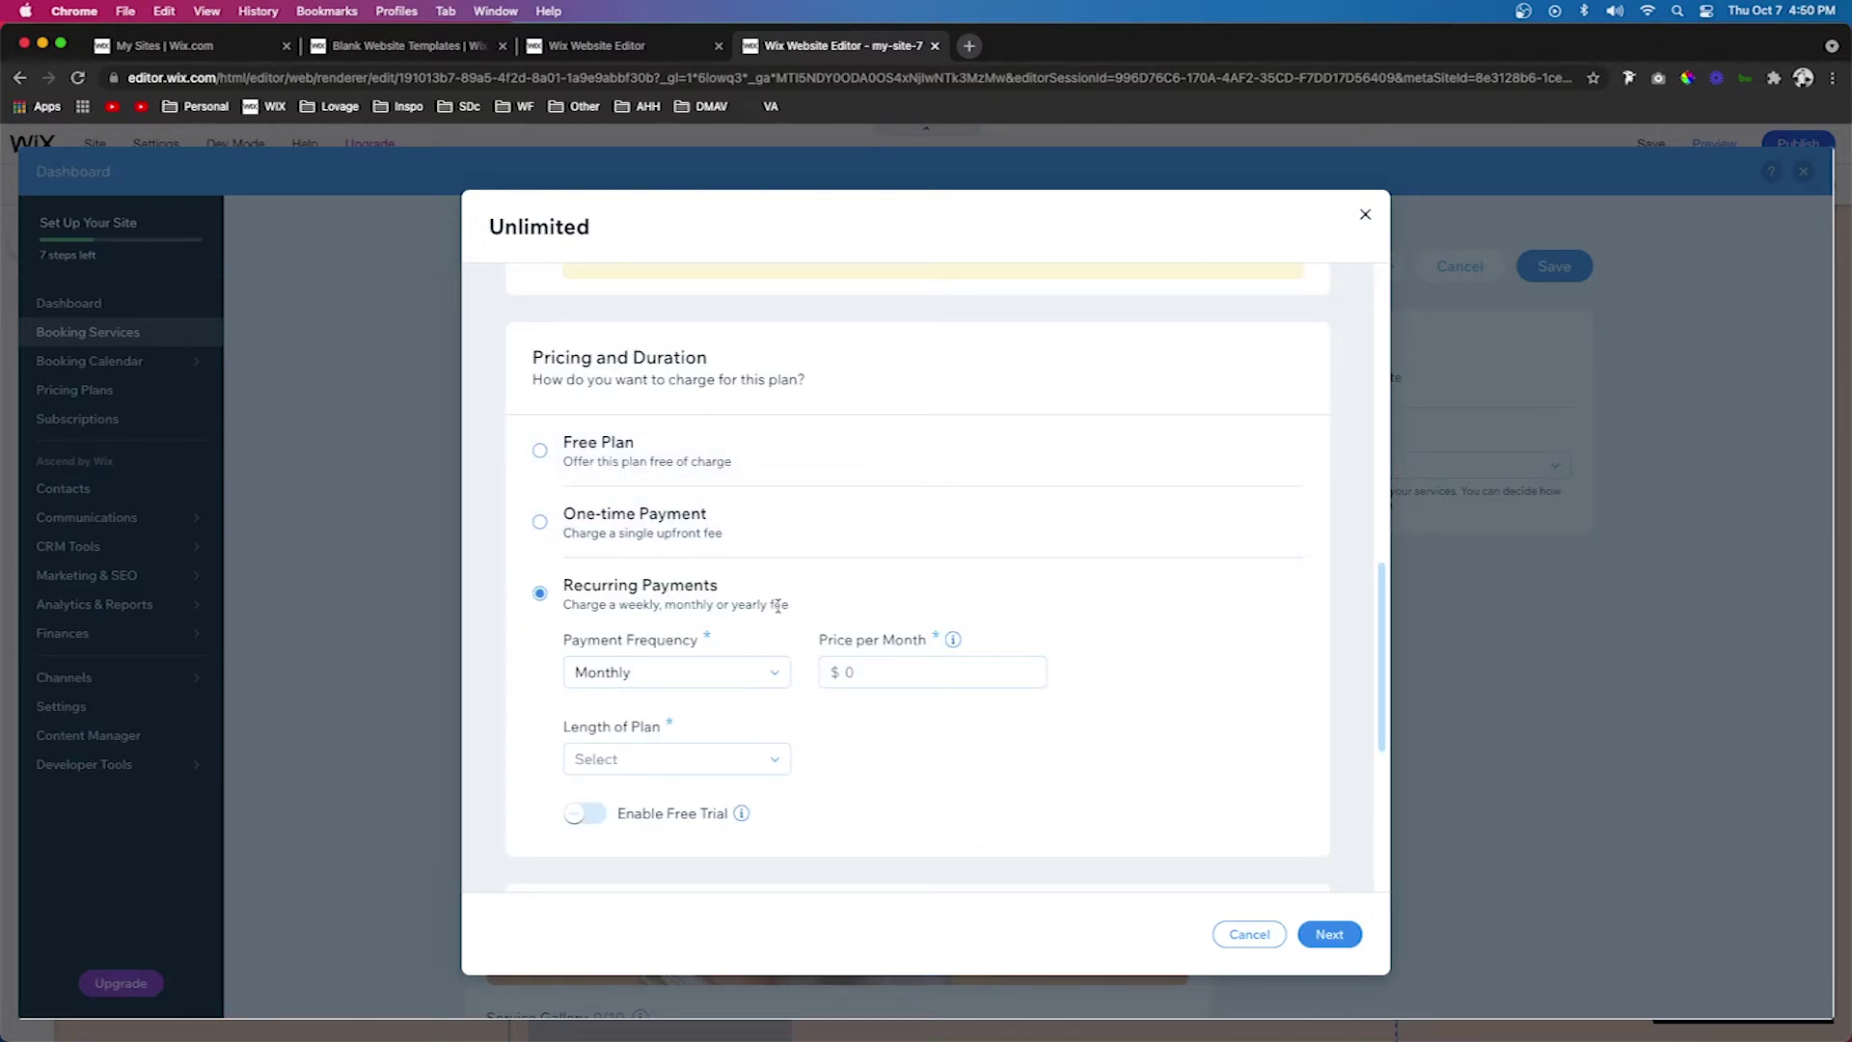
scroll(781, 606, "up", 9)
scroll(654, 482, "down", 9)
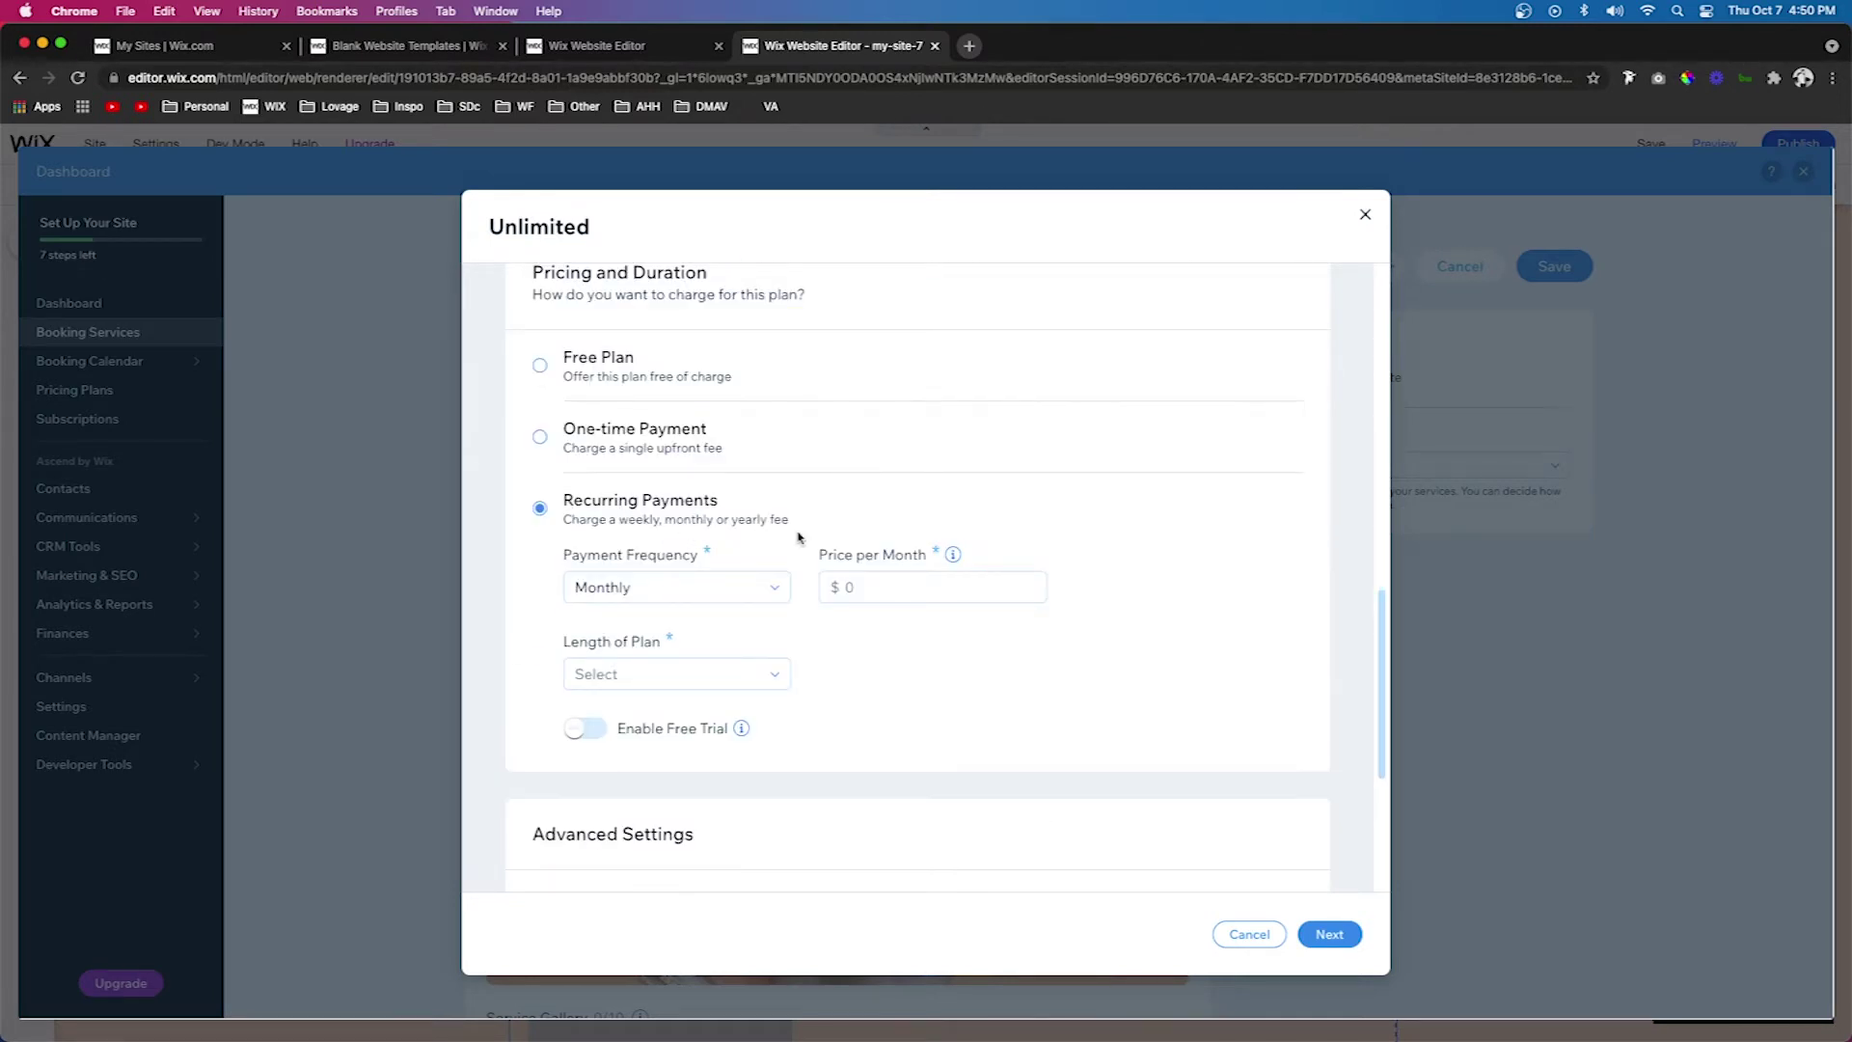
left_click(902, 584)
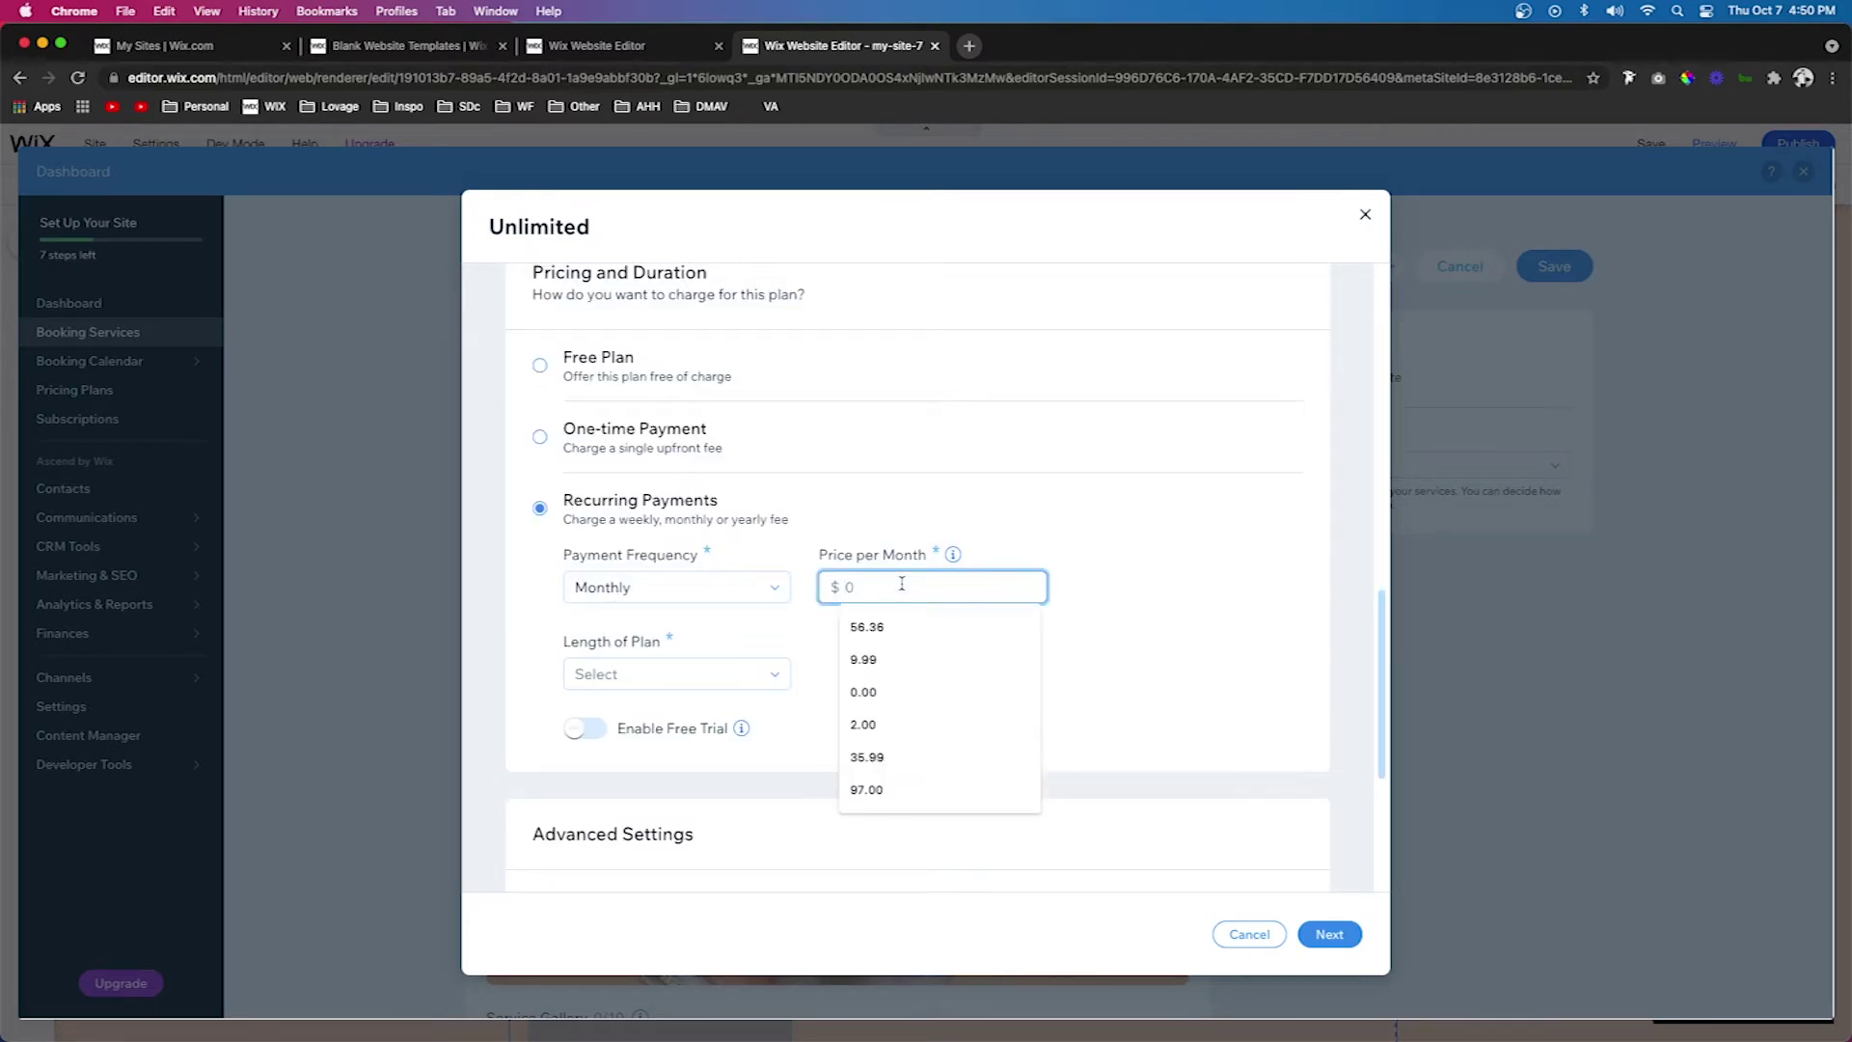
type("200")
Set the length of the plan to Until canceled.
left_click(579, 668)
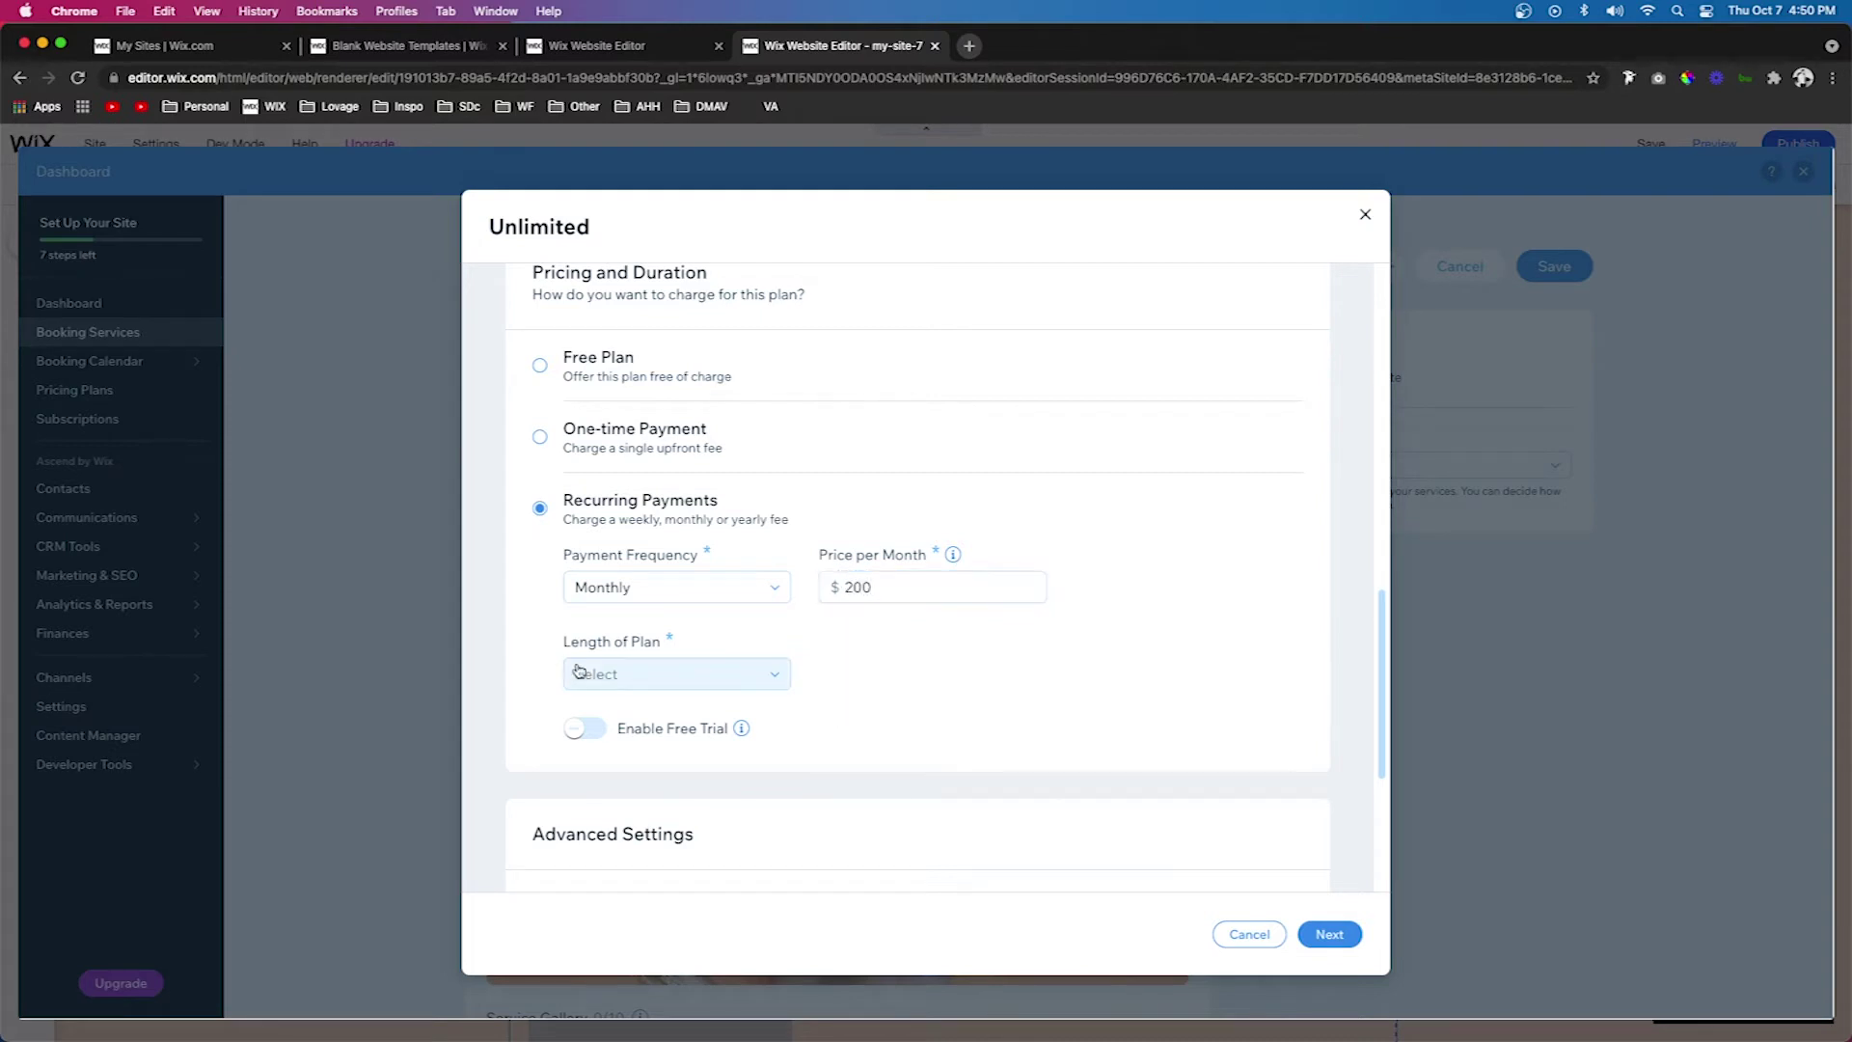
left_click_drag(567, 651, 728, 650)
left_click(727, 675)
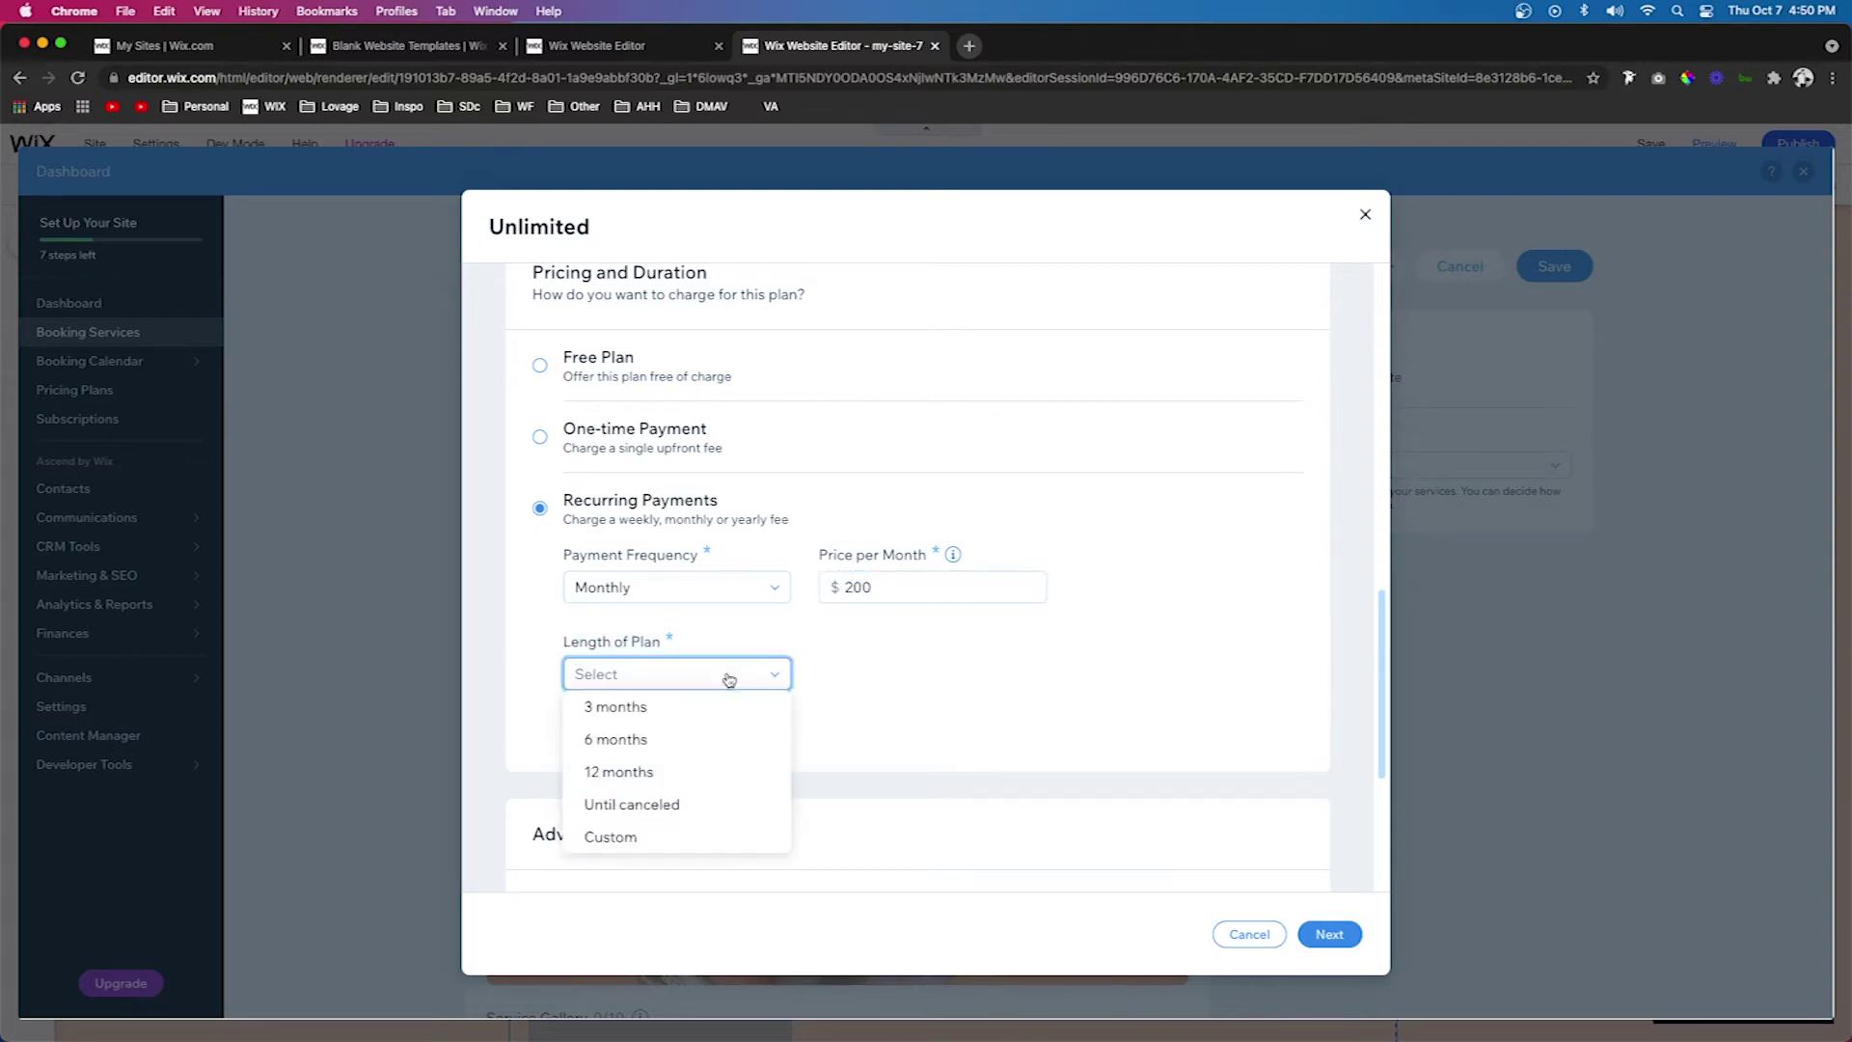
left_click(694, 813)
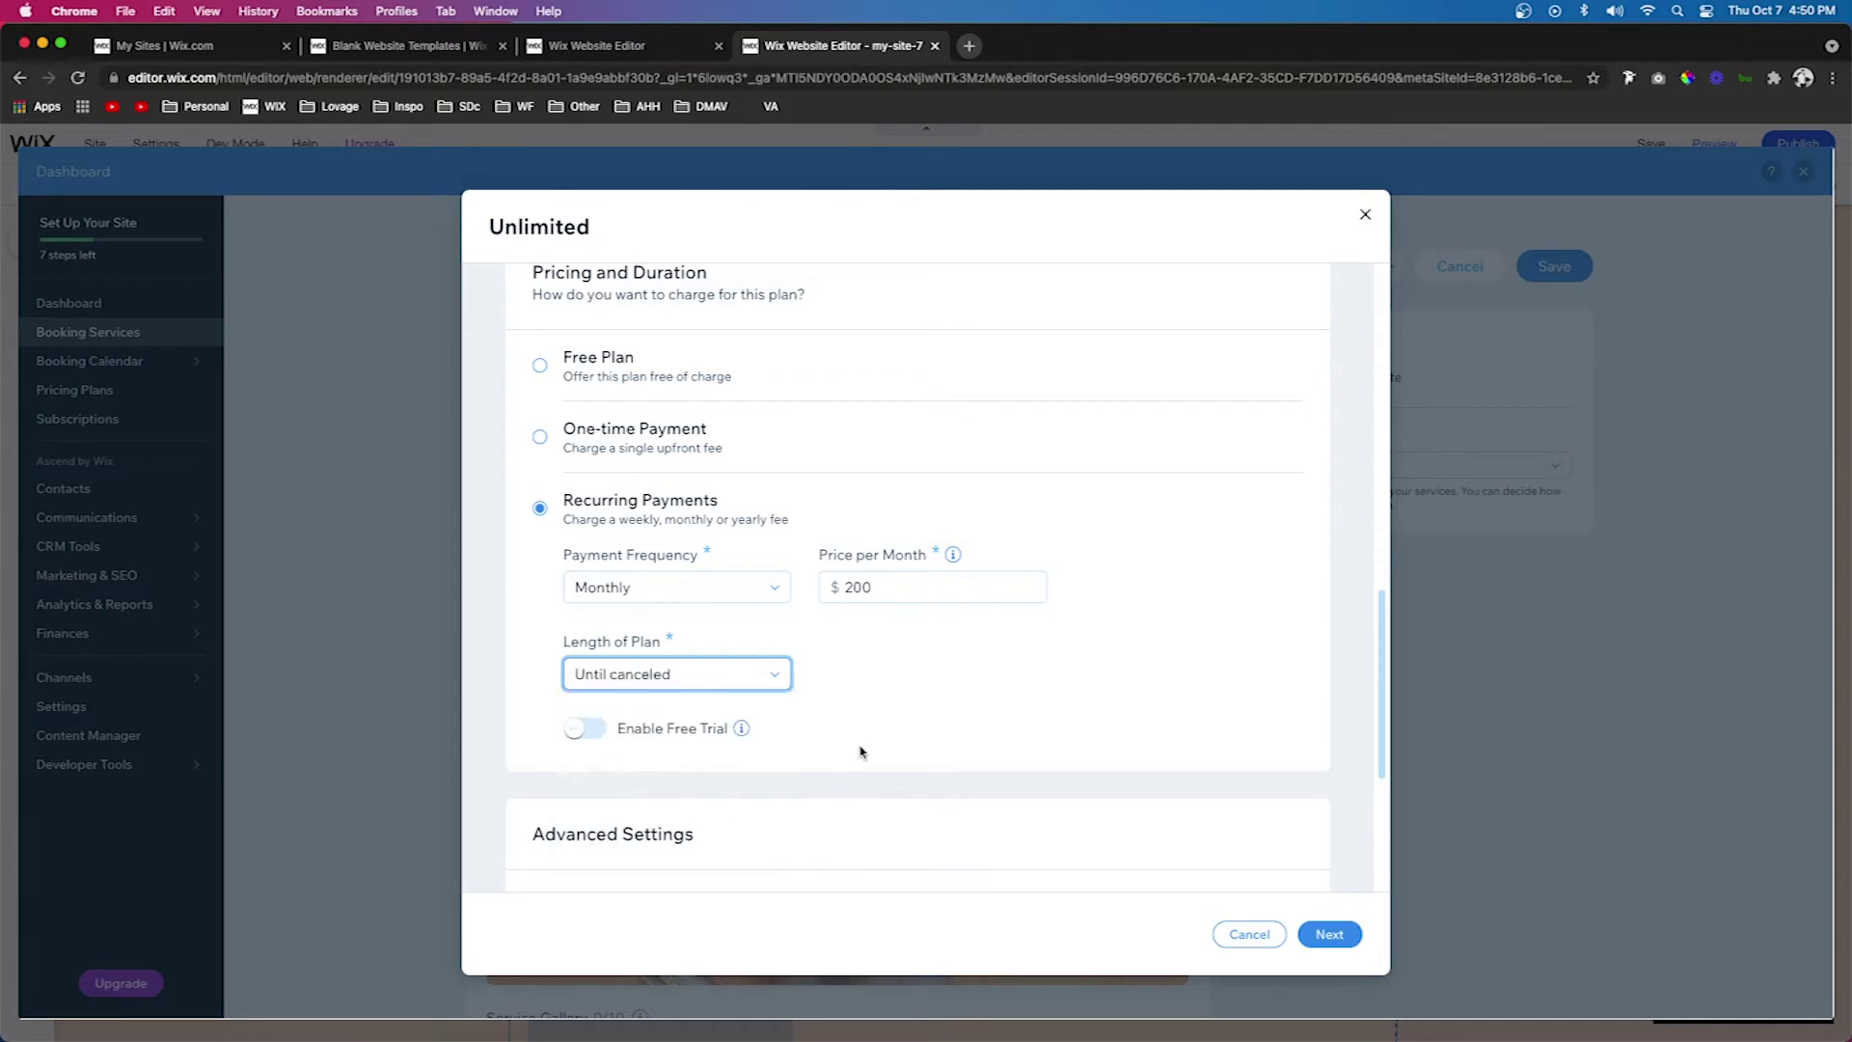
left_click(590, 729)
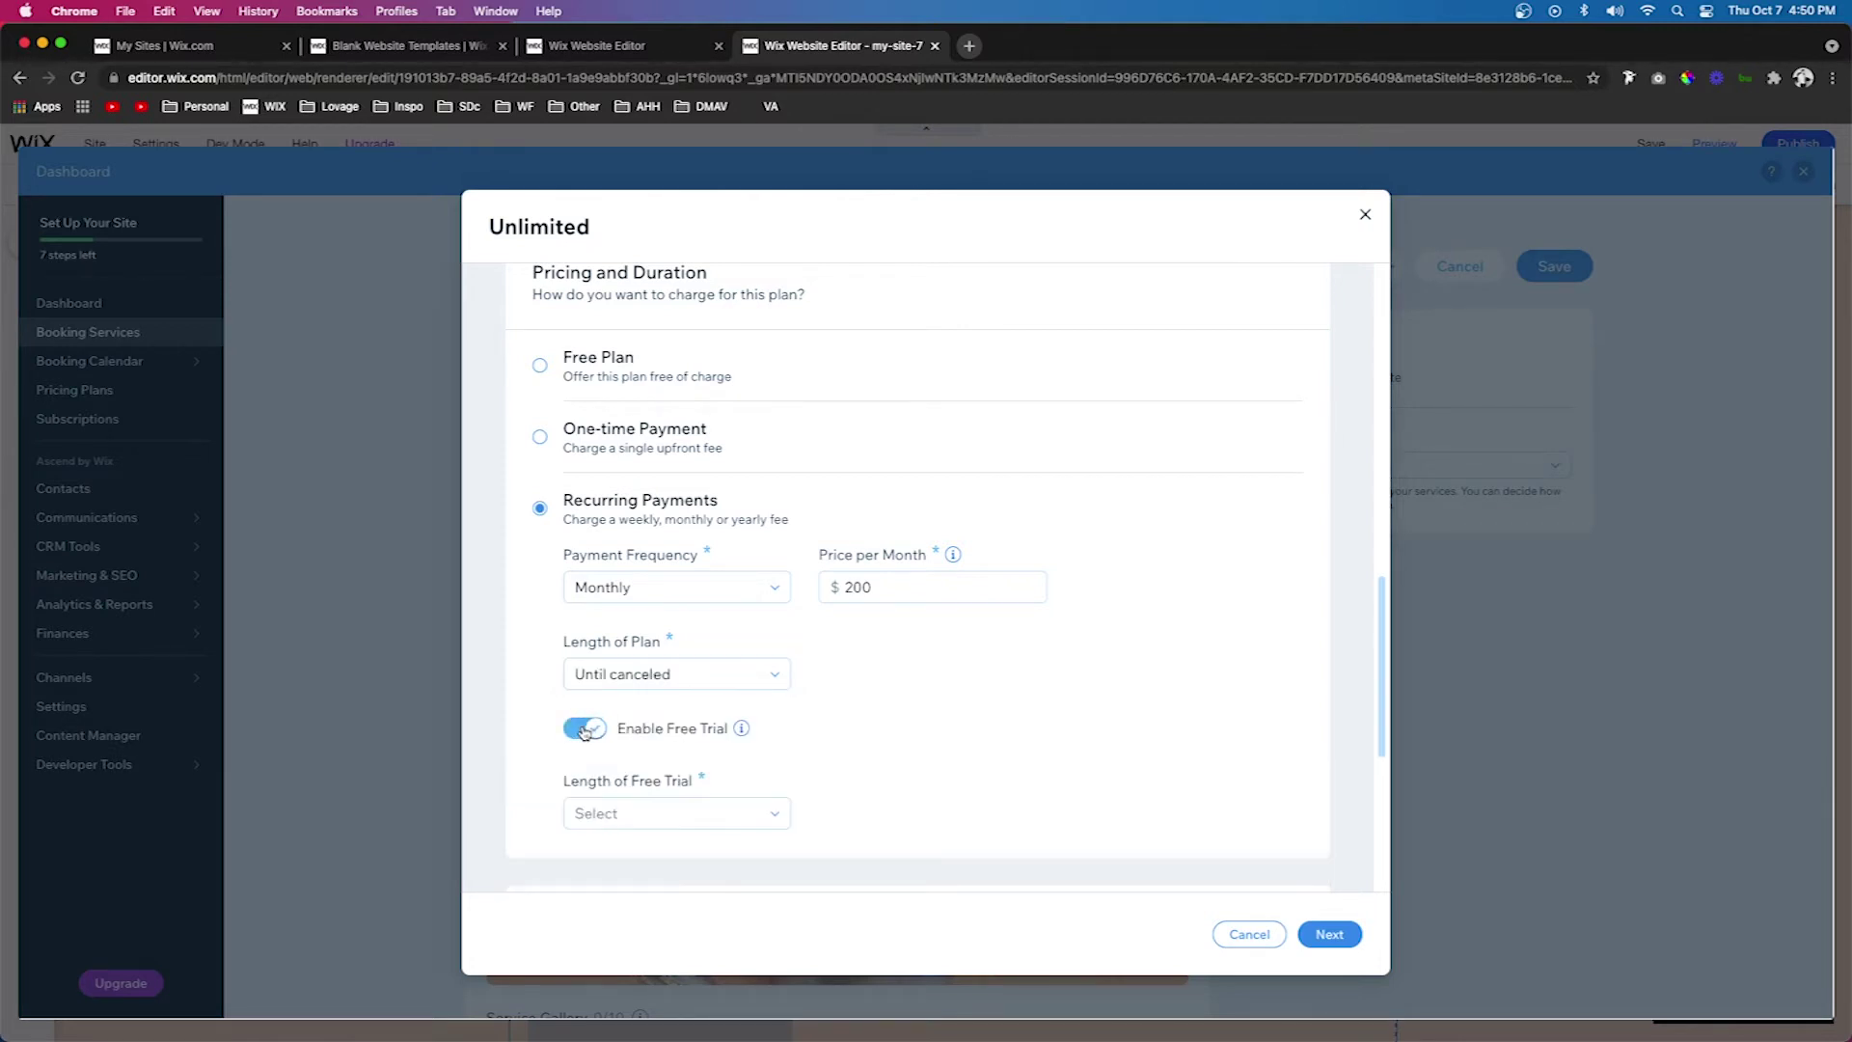
left_click(635, 814)
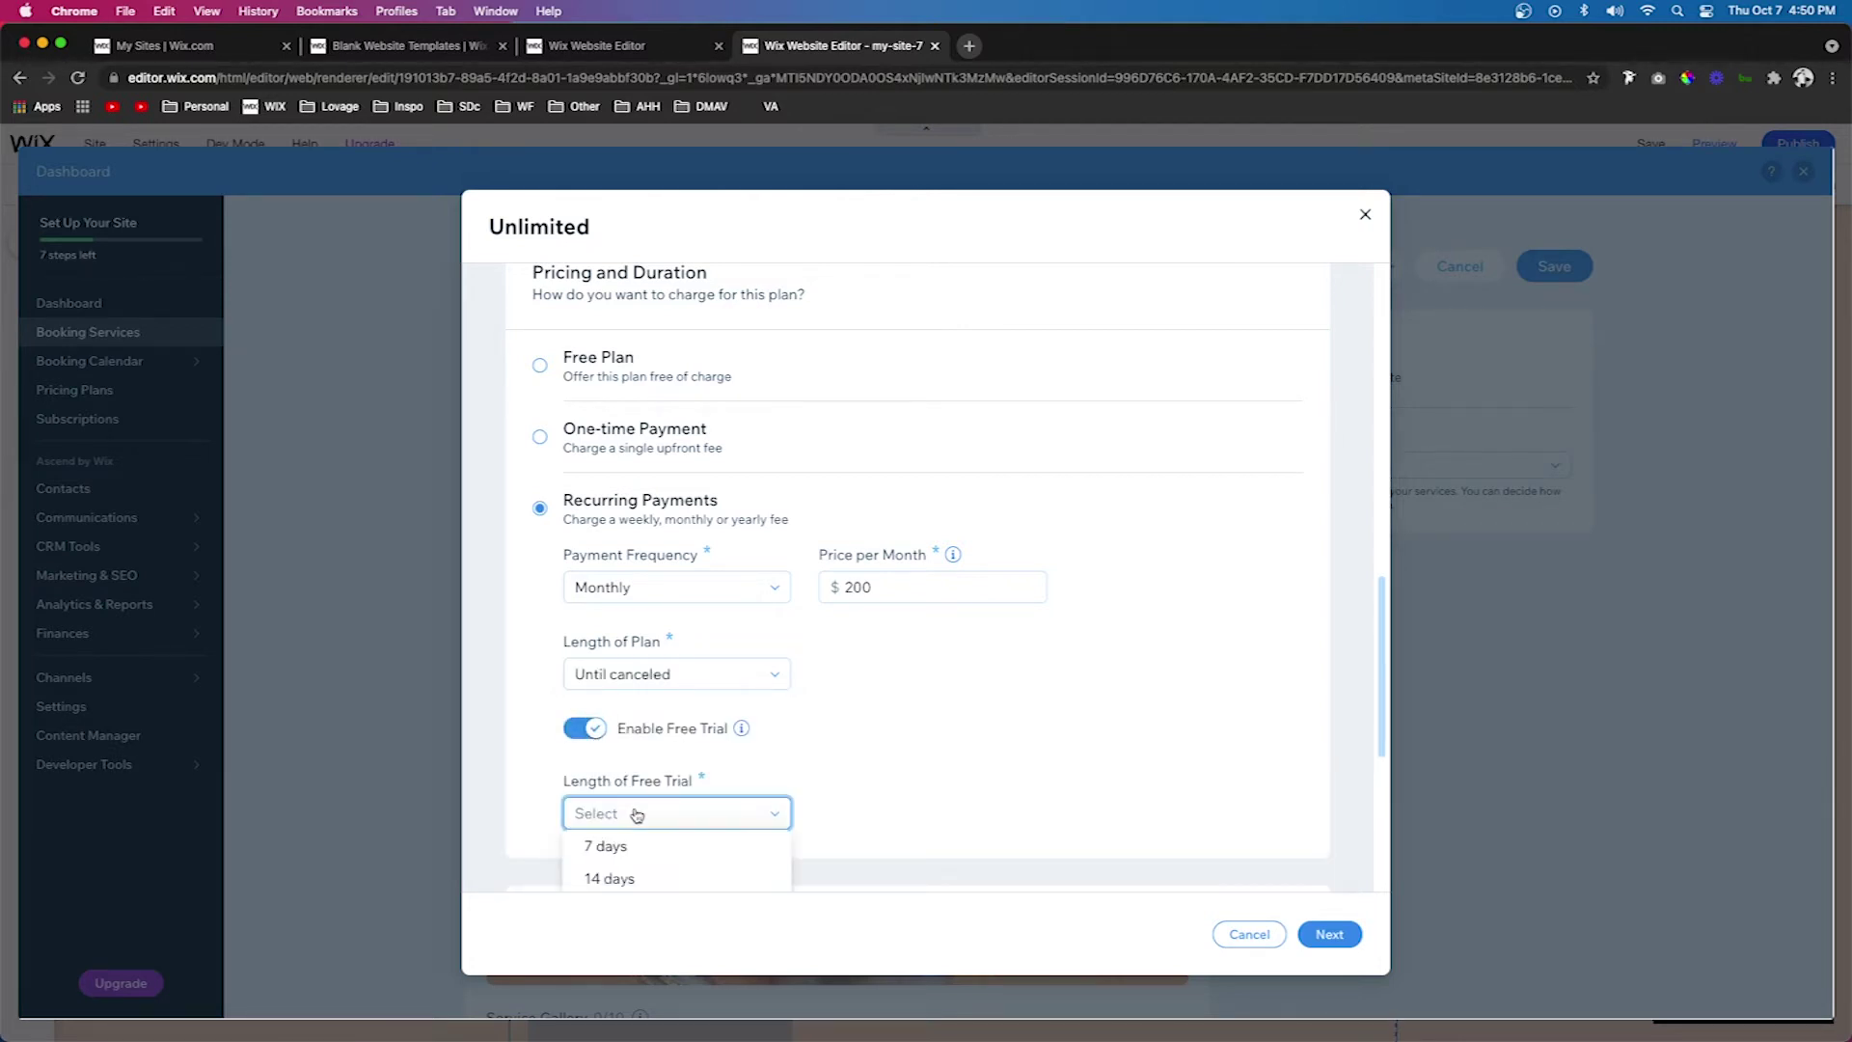
scroll(687, 848, "down", 2)
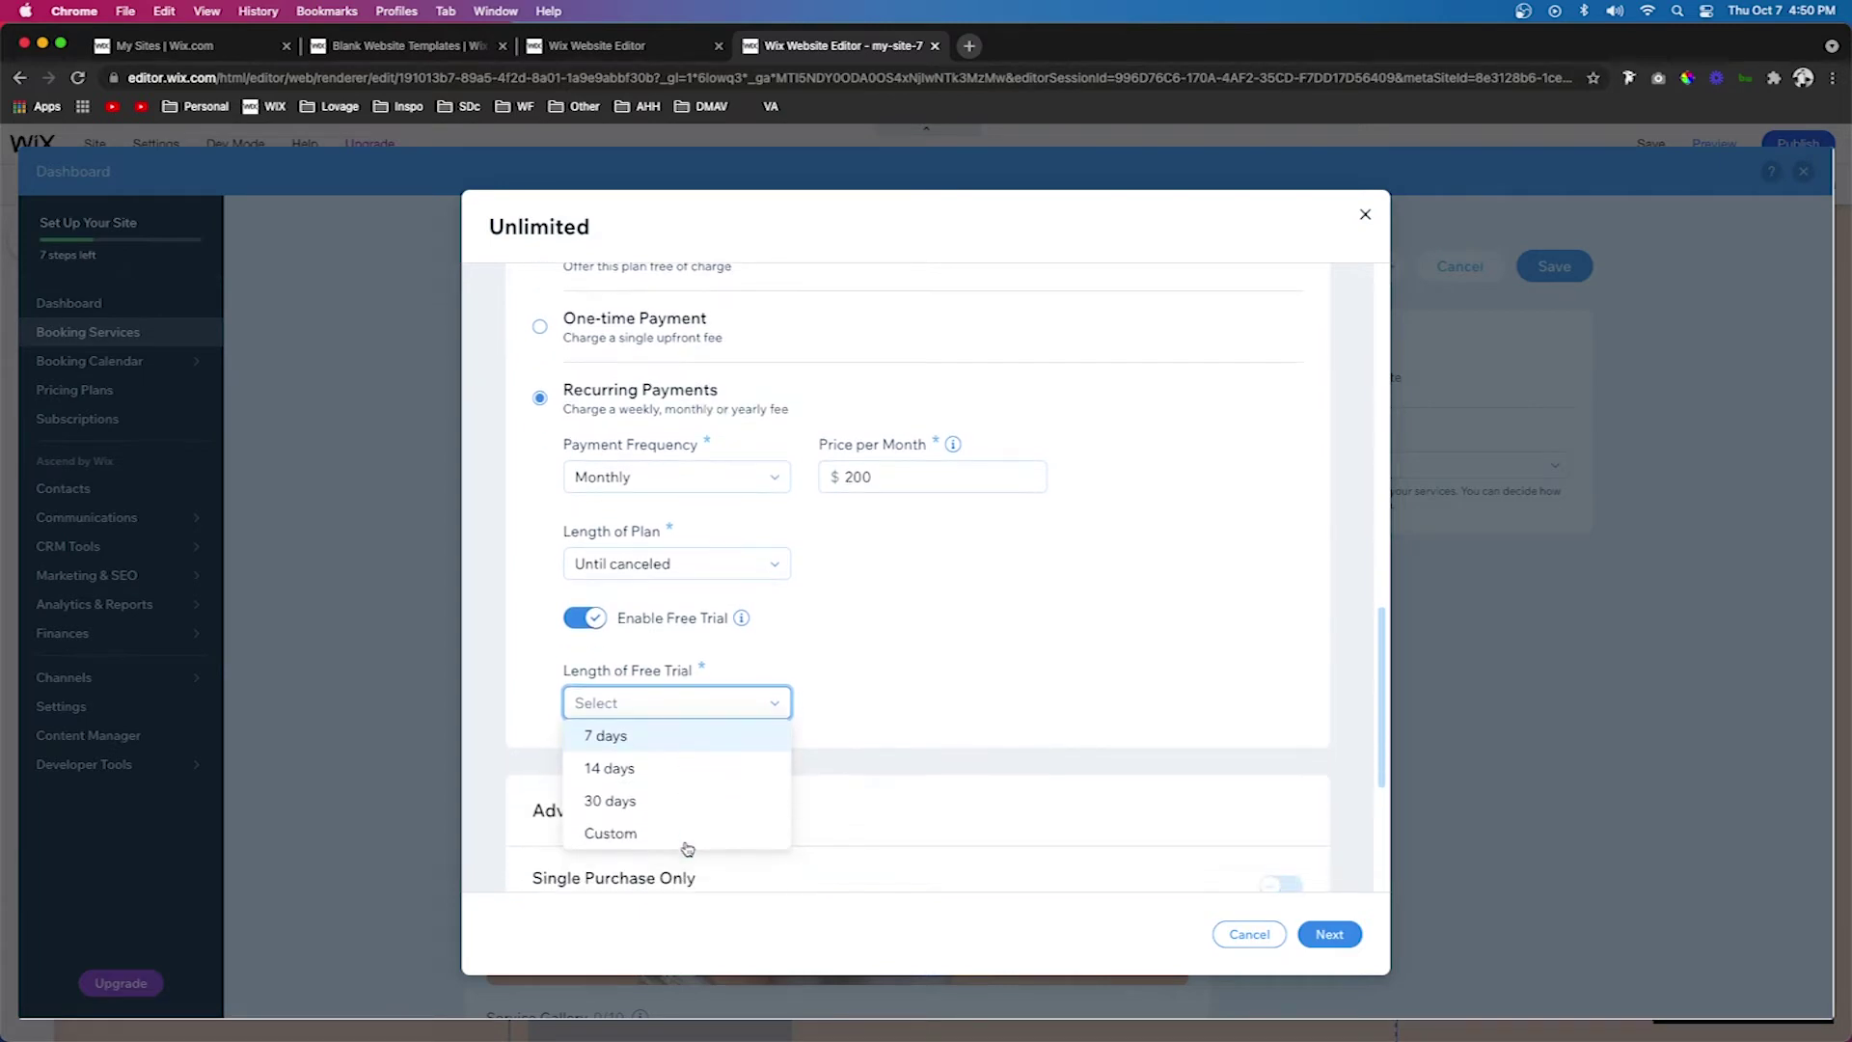
left_click(595, 624)
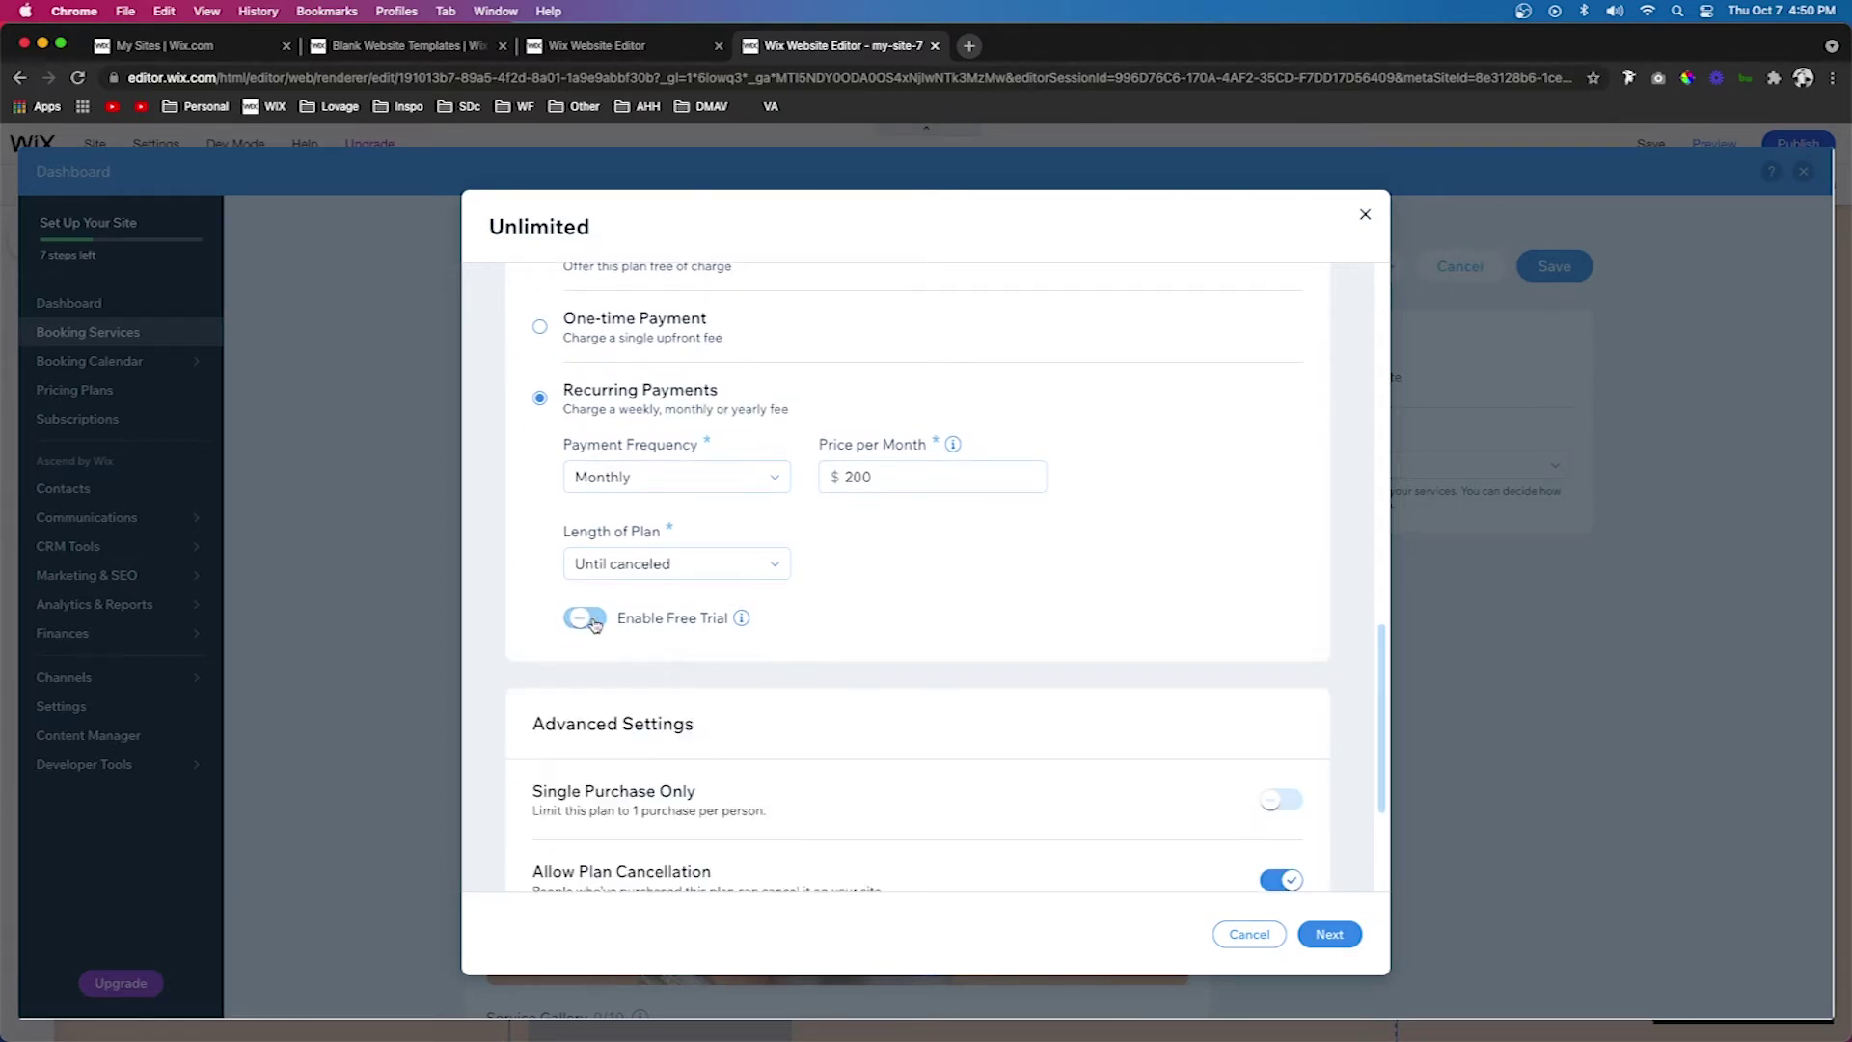
Set the length of the plan to 3 months.
scroll(1096, 633, "down", 3)
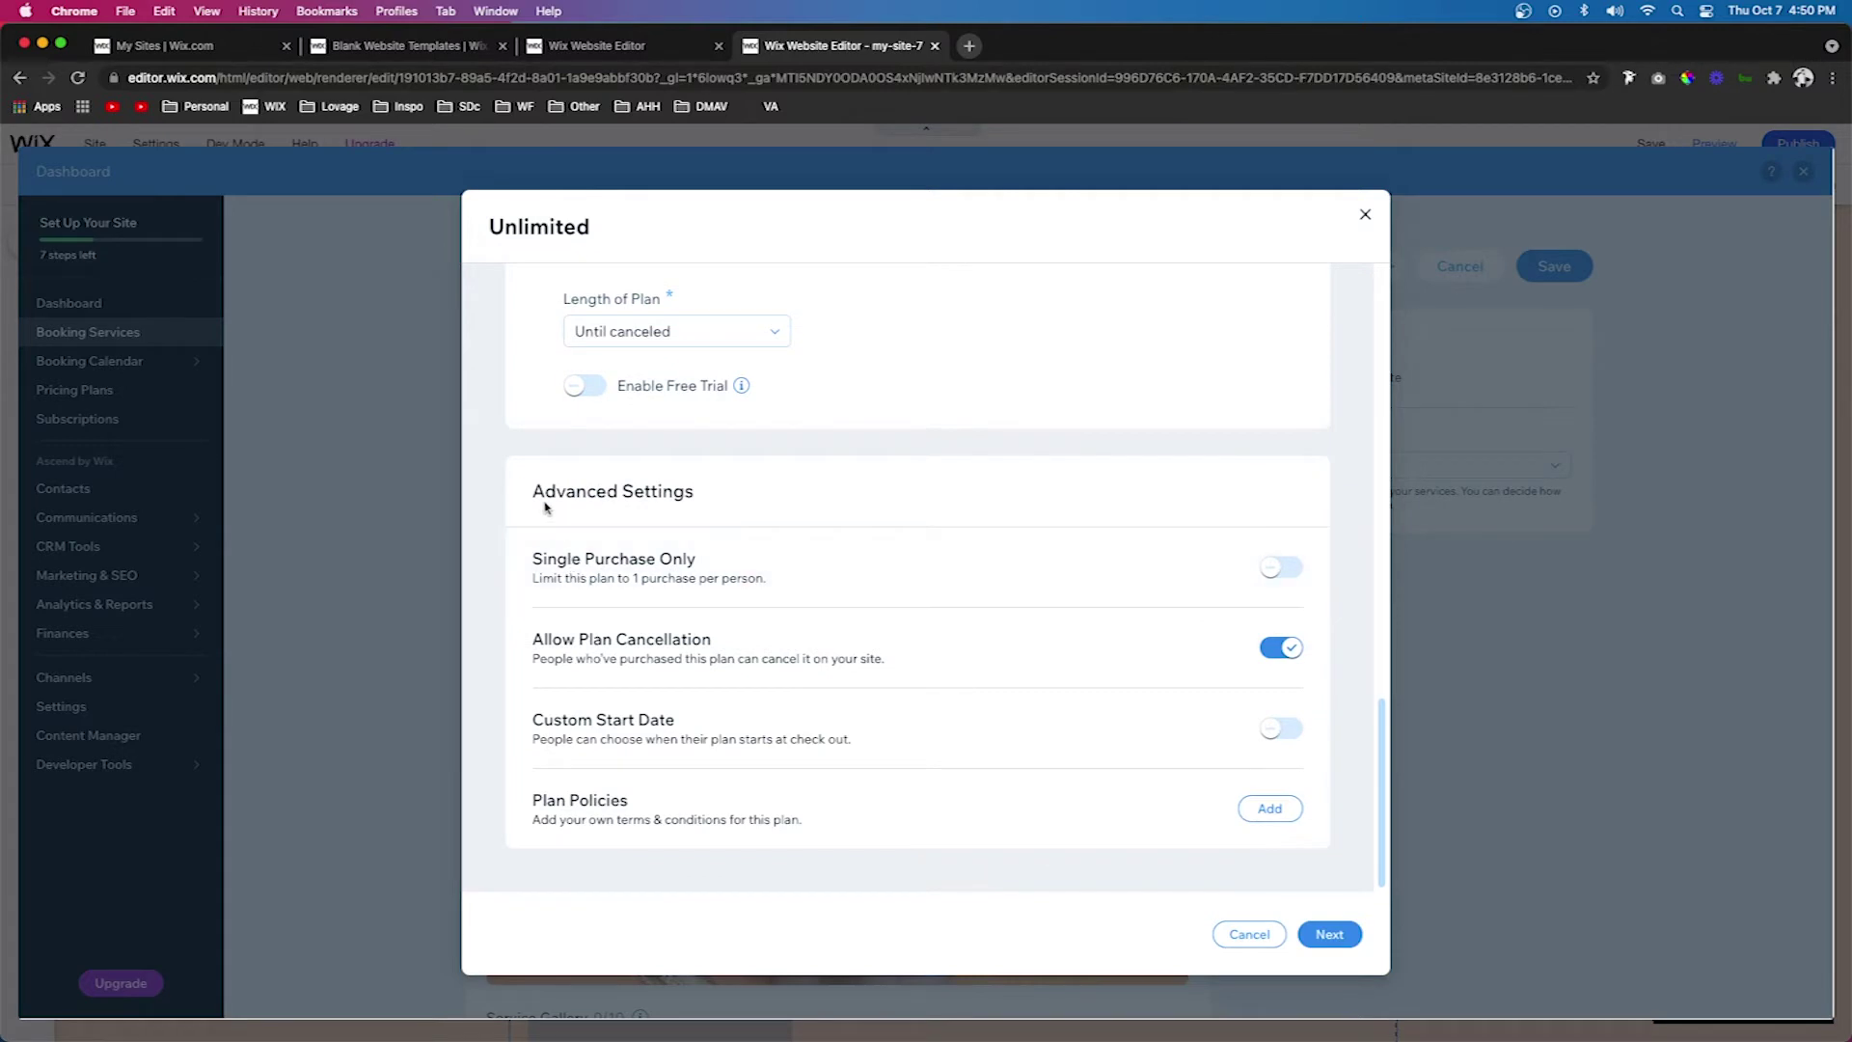
left_click_drag(543, 494, 776, 506)
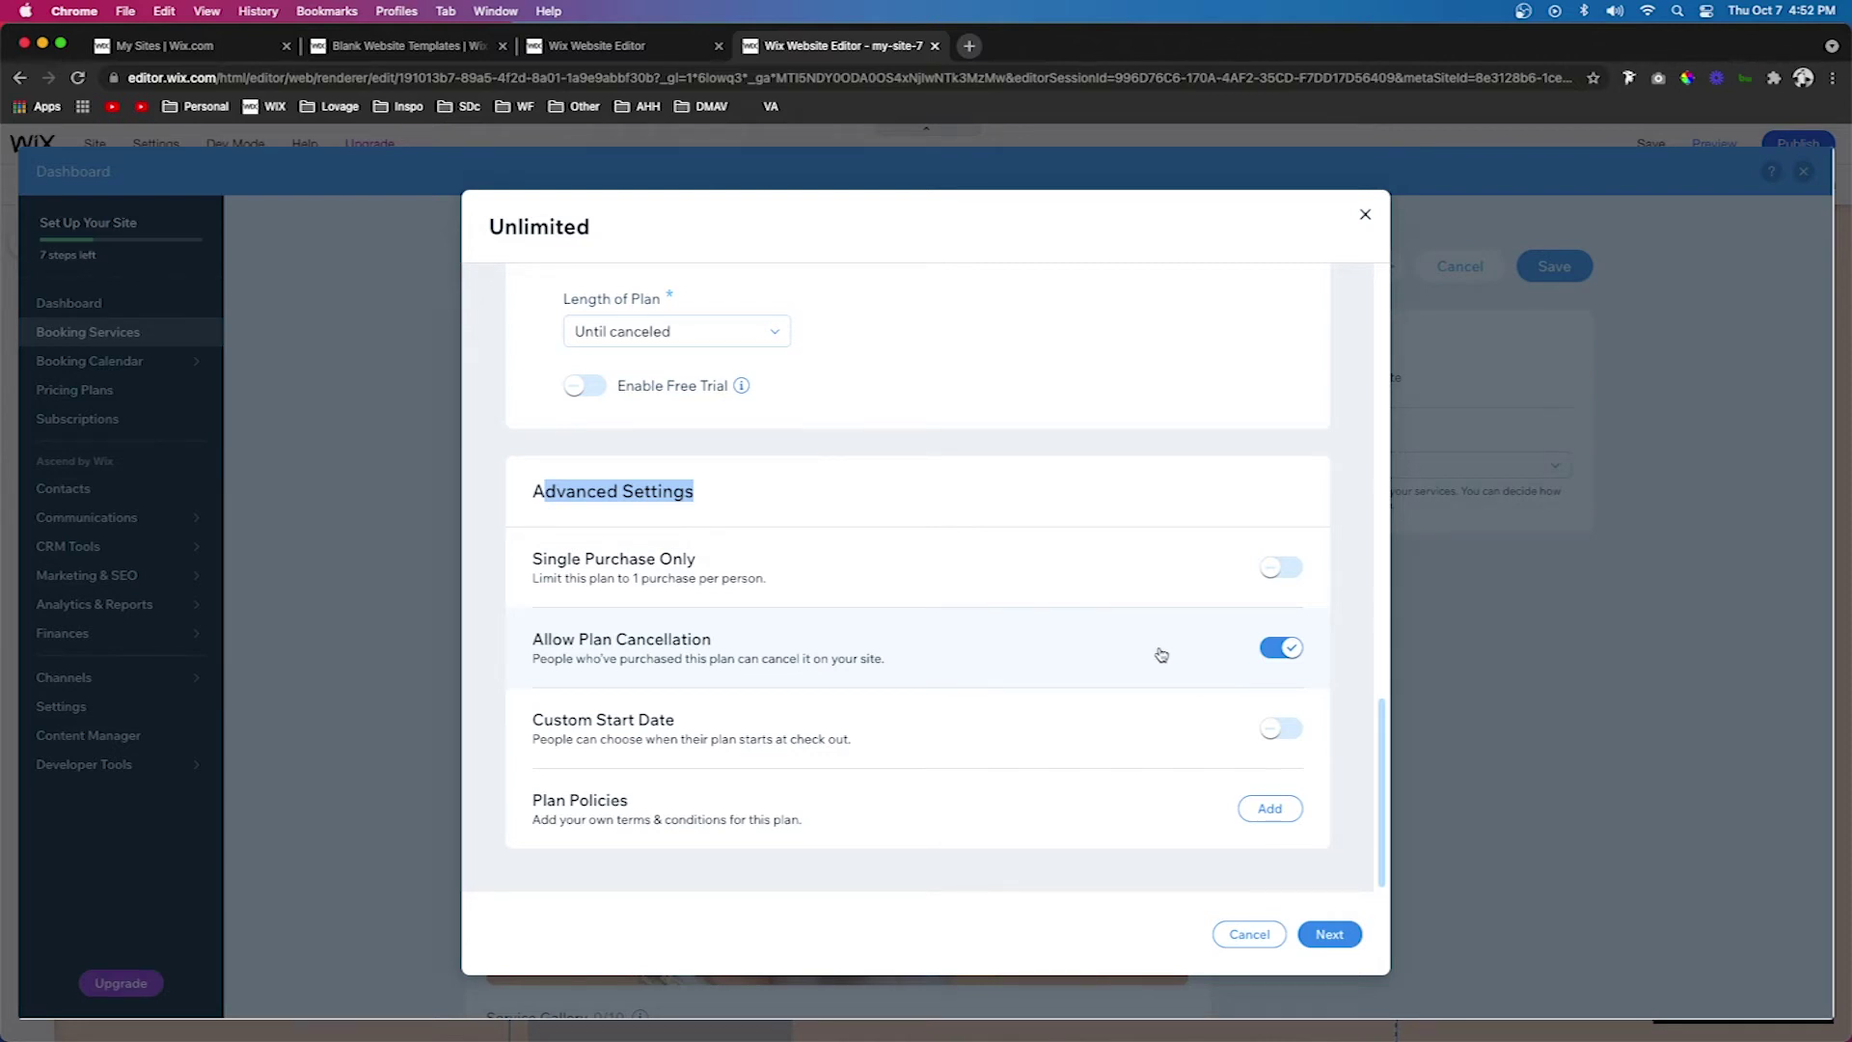
scroll(1155, 651, "up", 5)
left_click(692, 591)
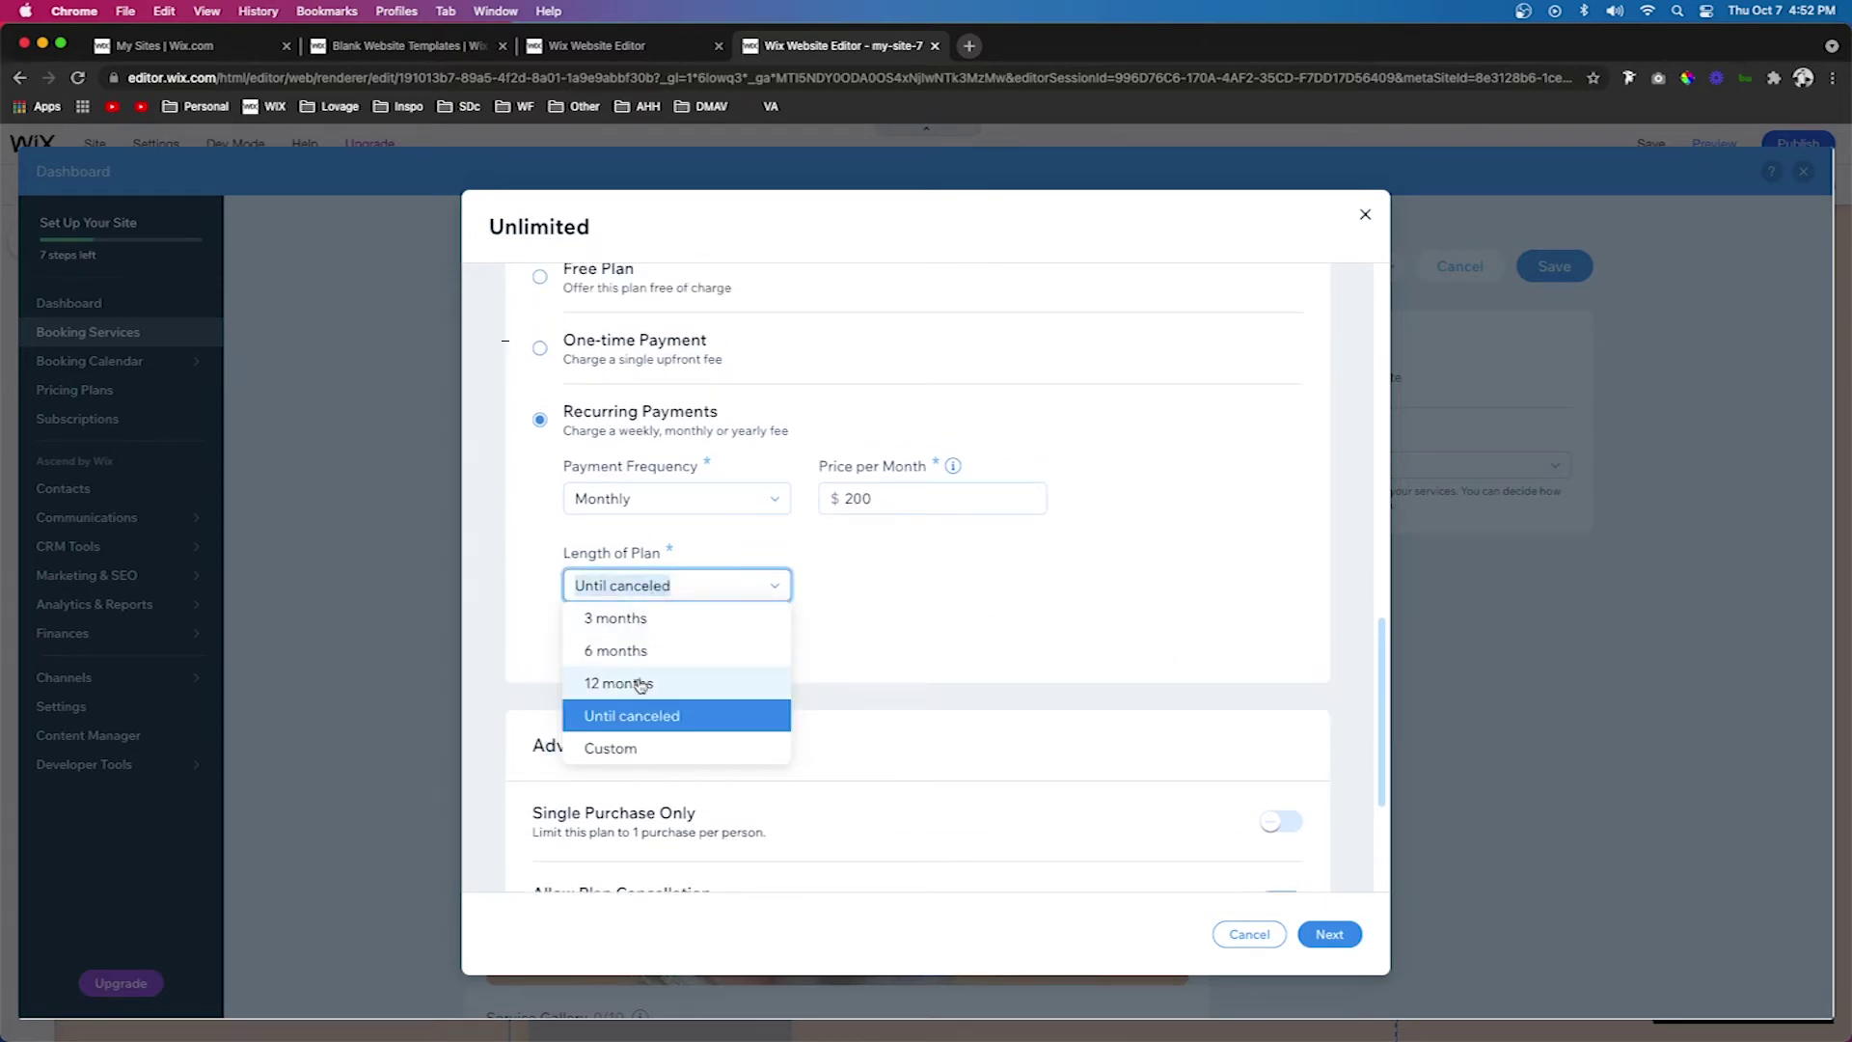
left_click(892, 501)
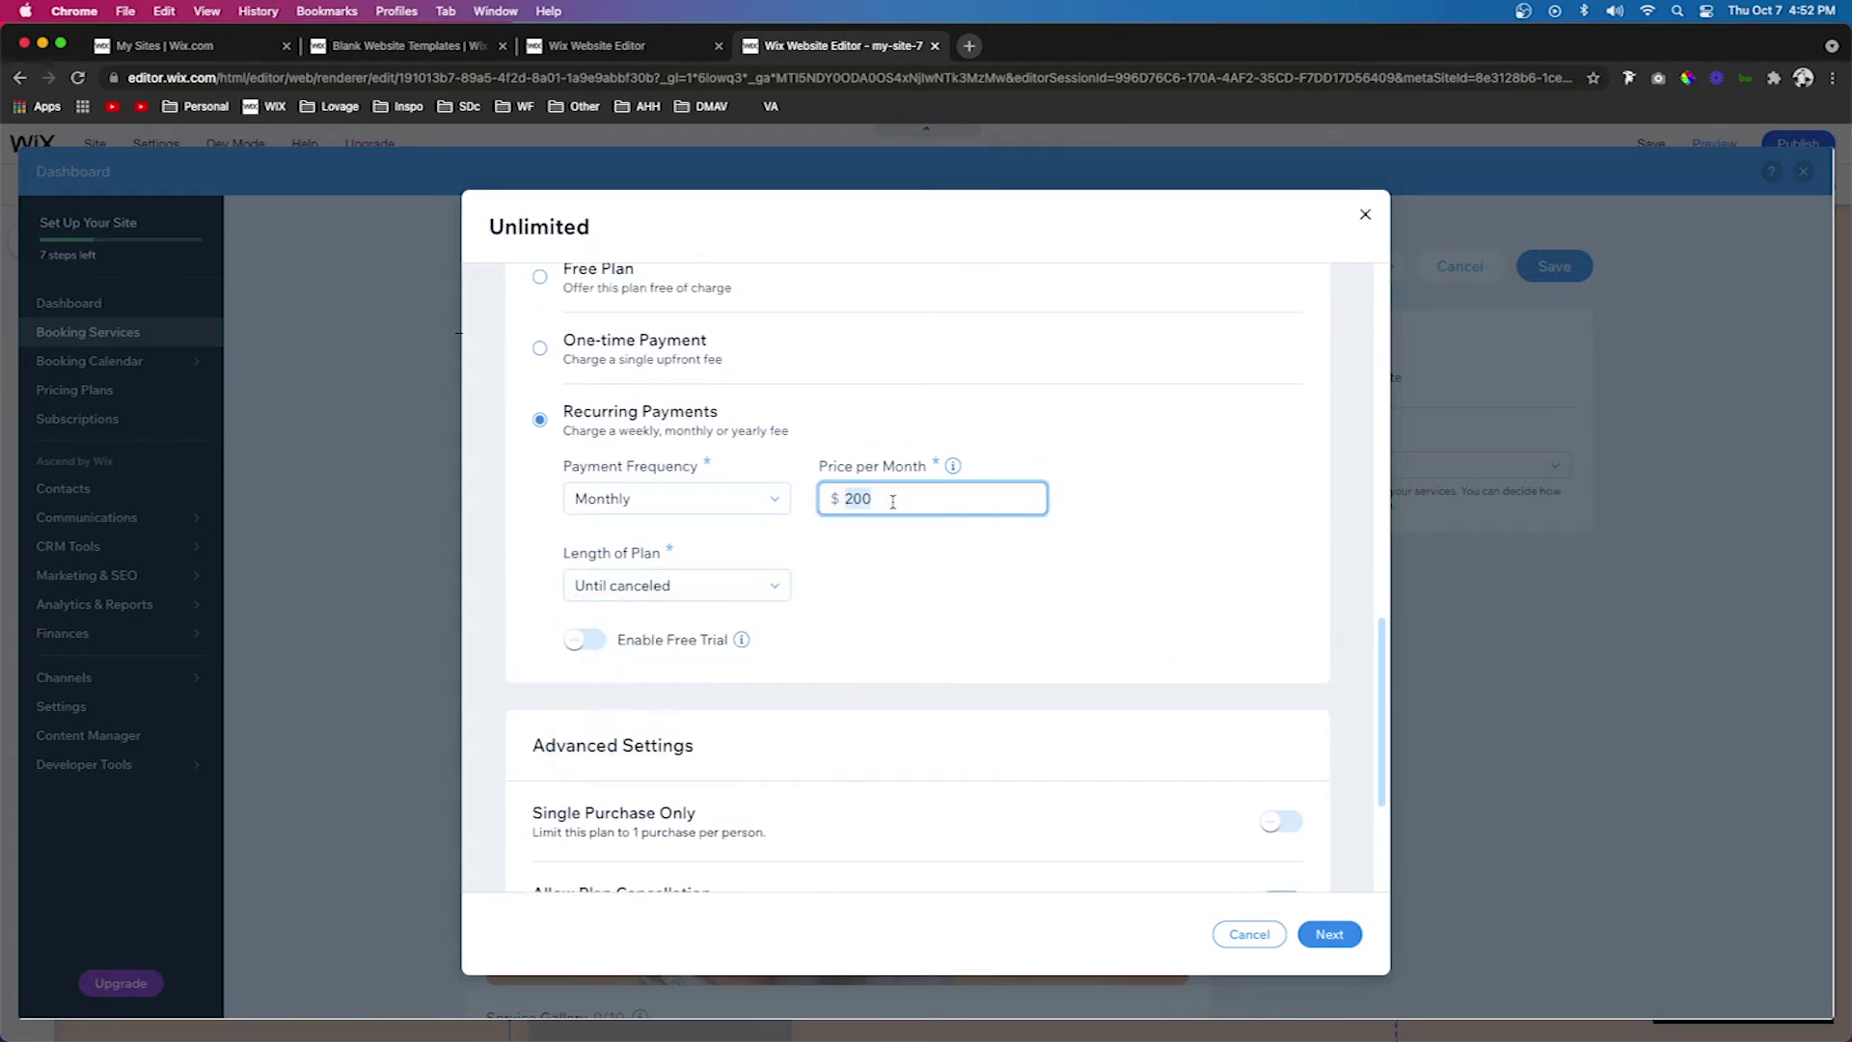
left_click(719, 582)
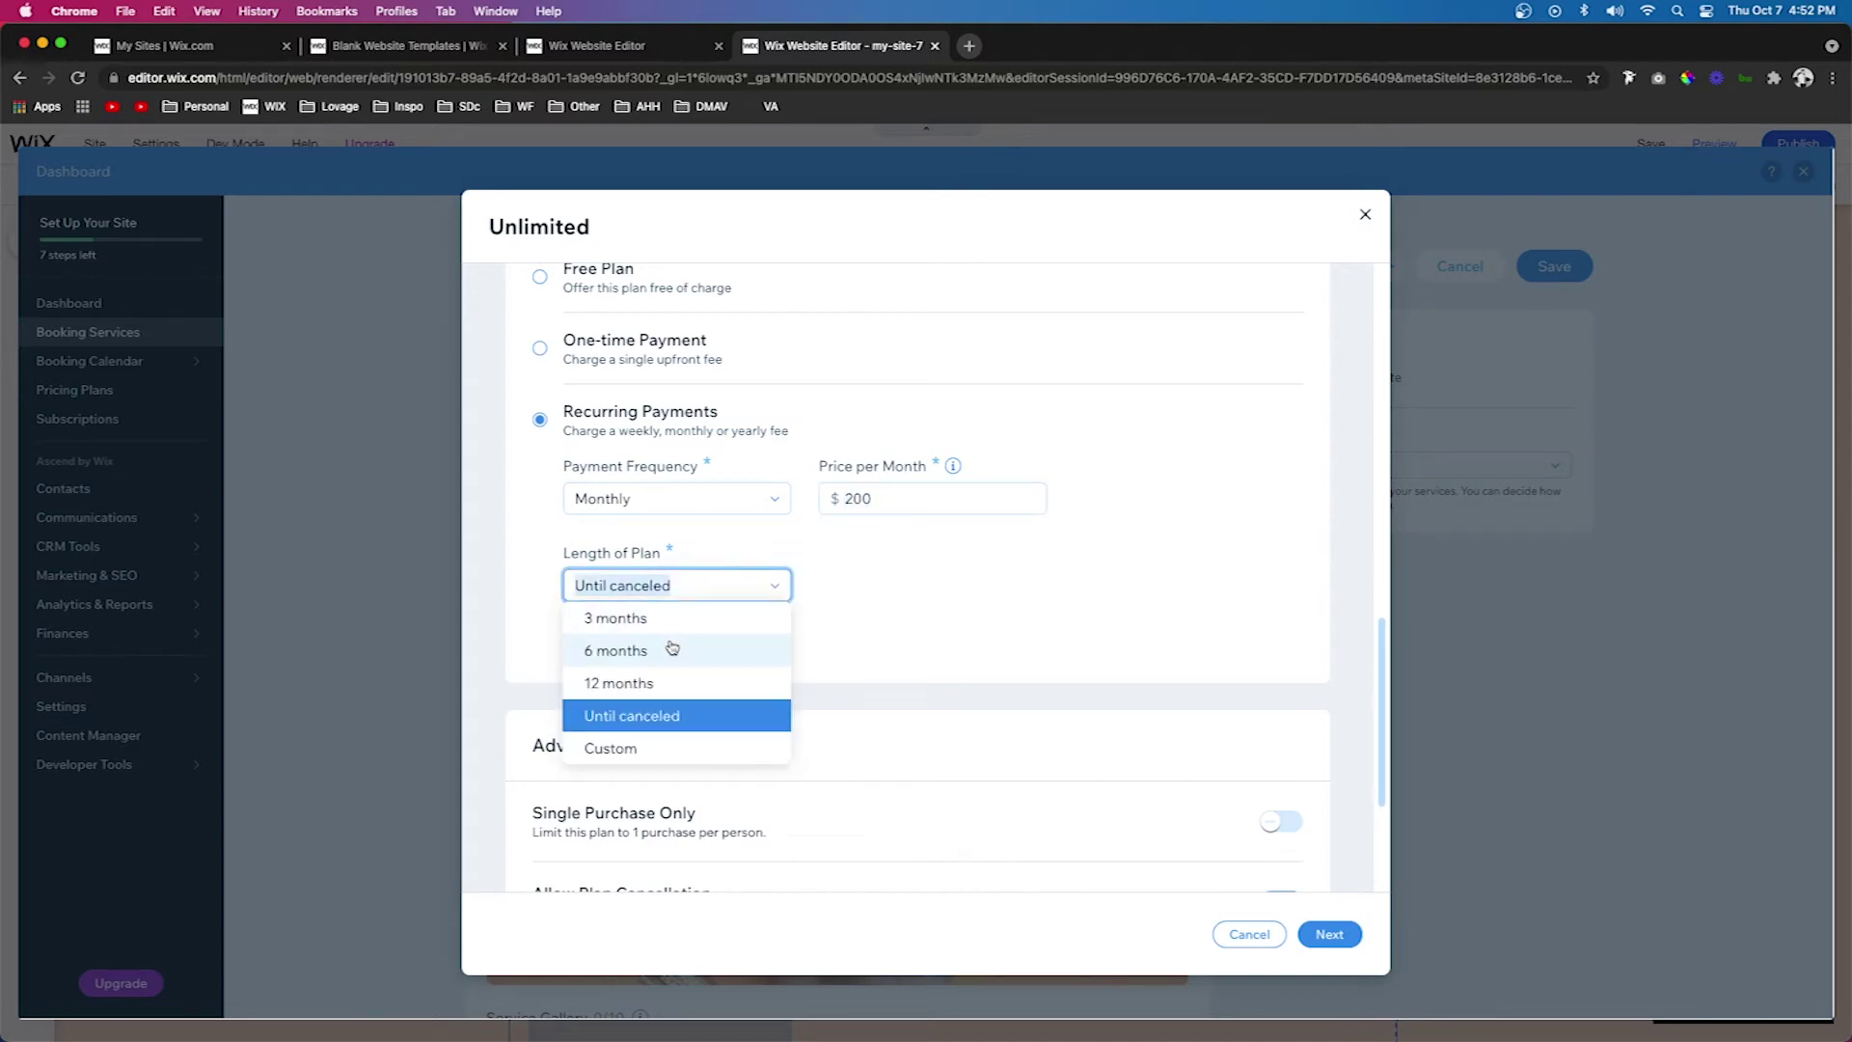
left_click(670, 623)
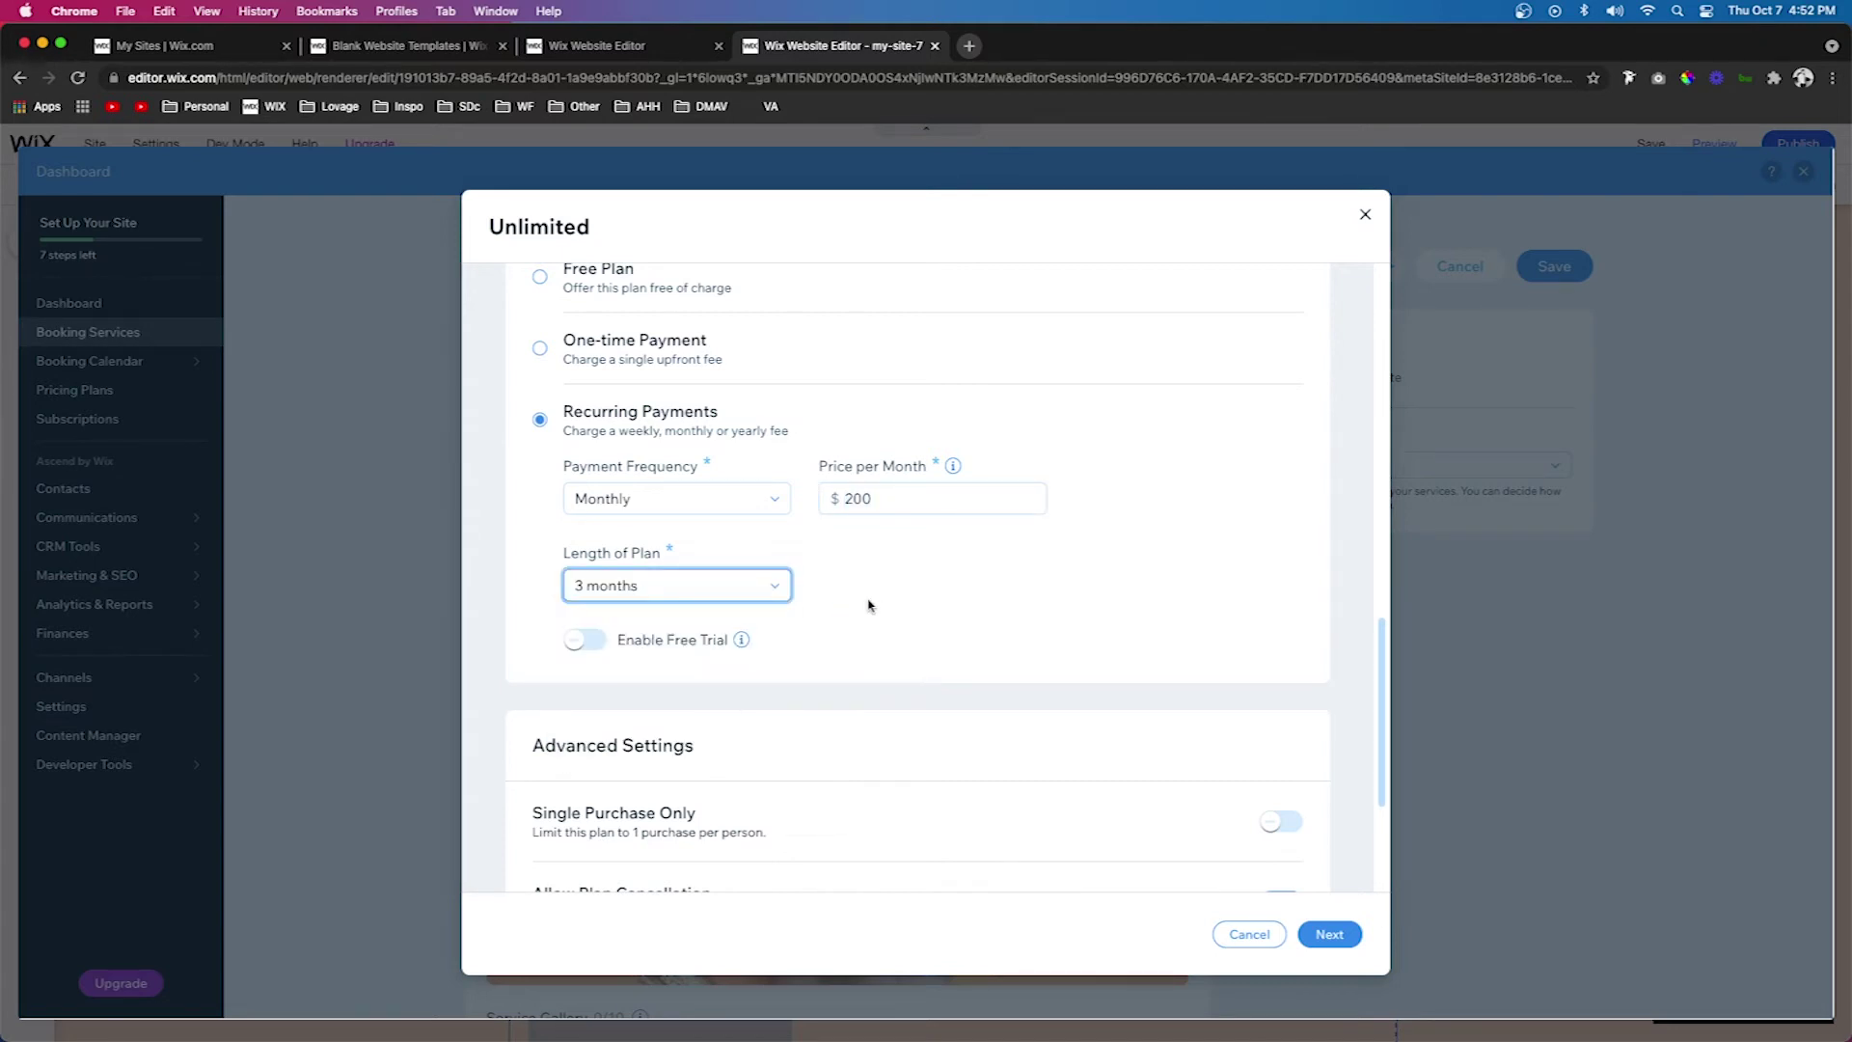
Keep plan cancellation allowed in the advanced settings and finish creating the Unlimited plan.
scroll(868, 605, "down", 5)
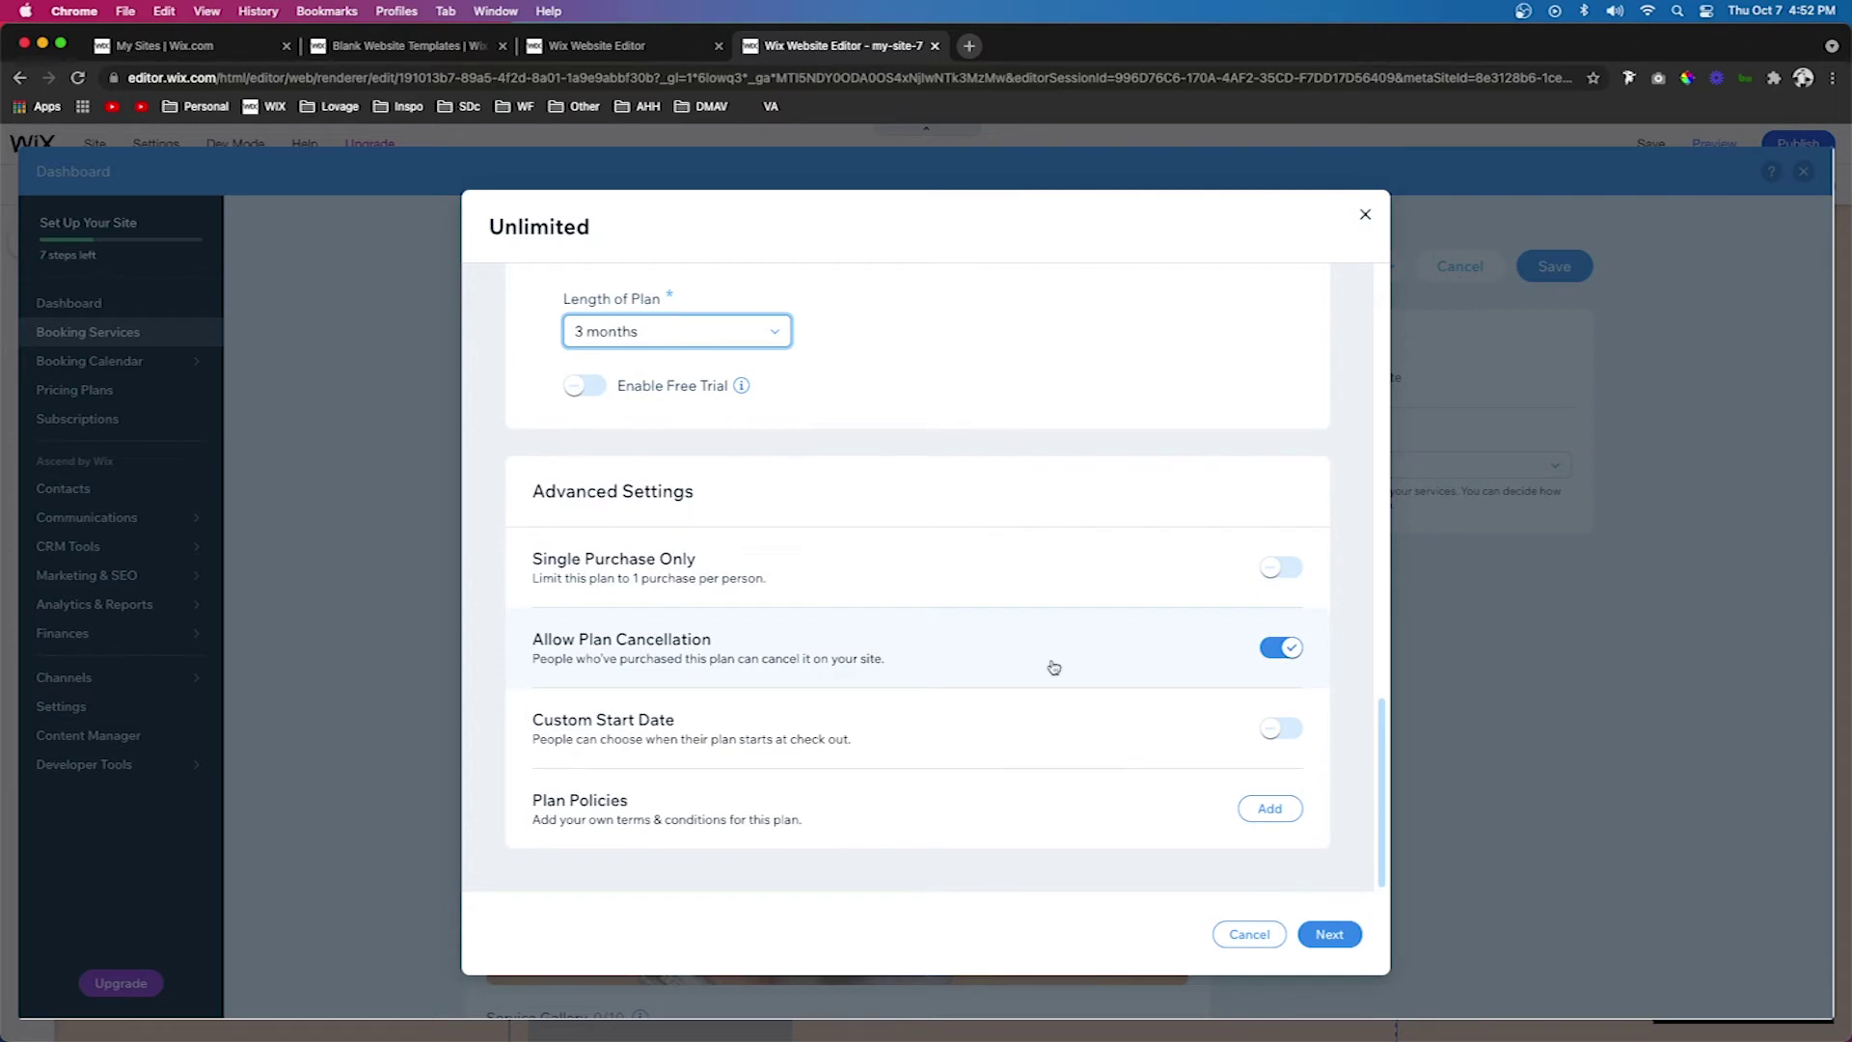
left_click(1278, 651)
left_click(1278, 650)
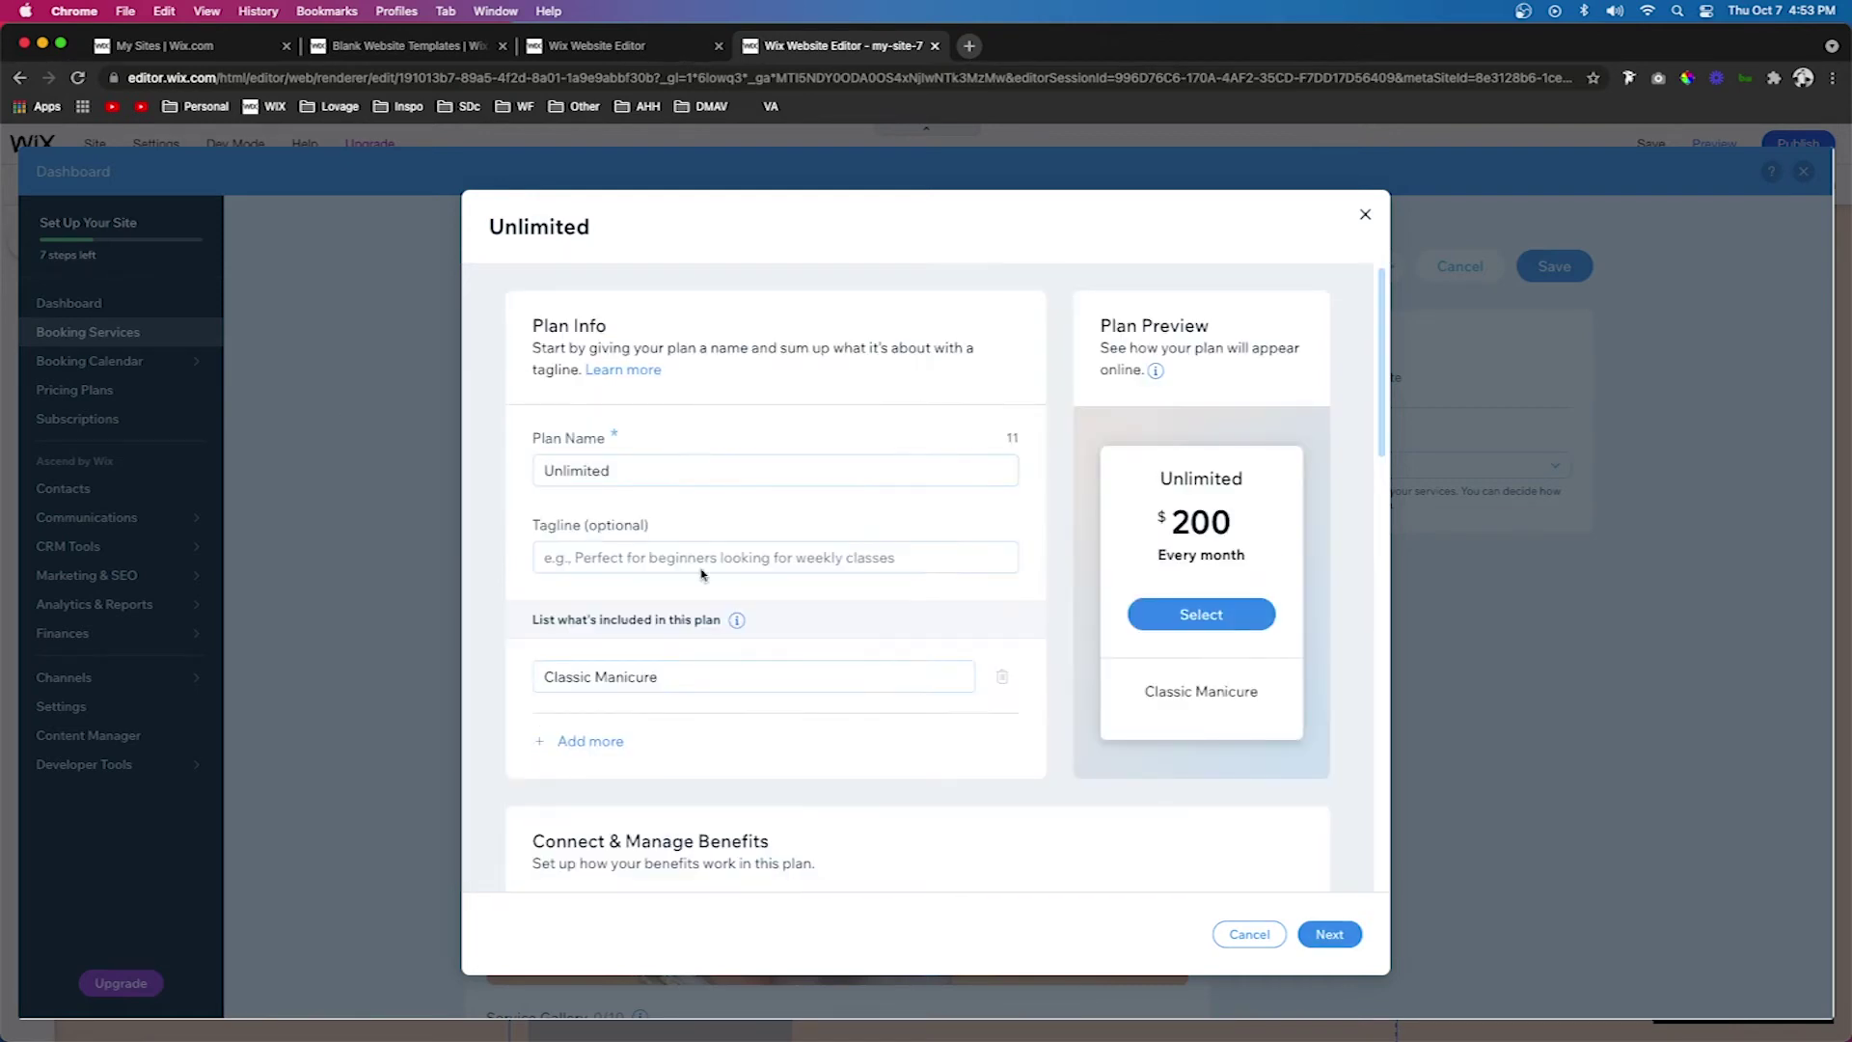
left_click(1329, 934)
Review the service's connected pricing plan and the option to offer the service only as part of a plan.
scroll(977, 665, "down", 7)
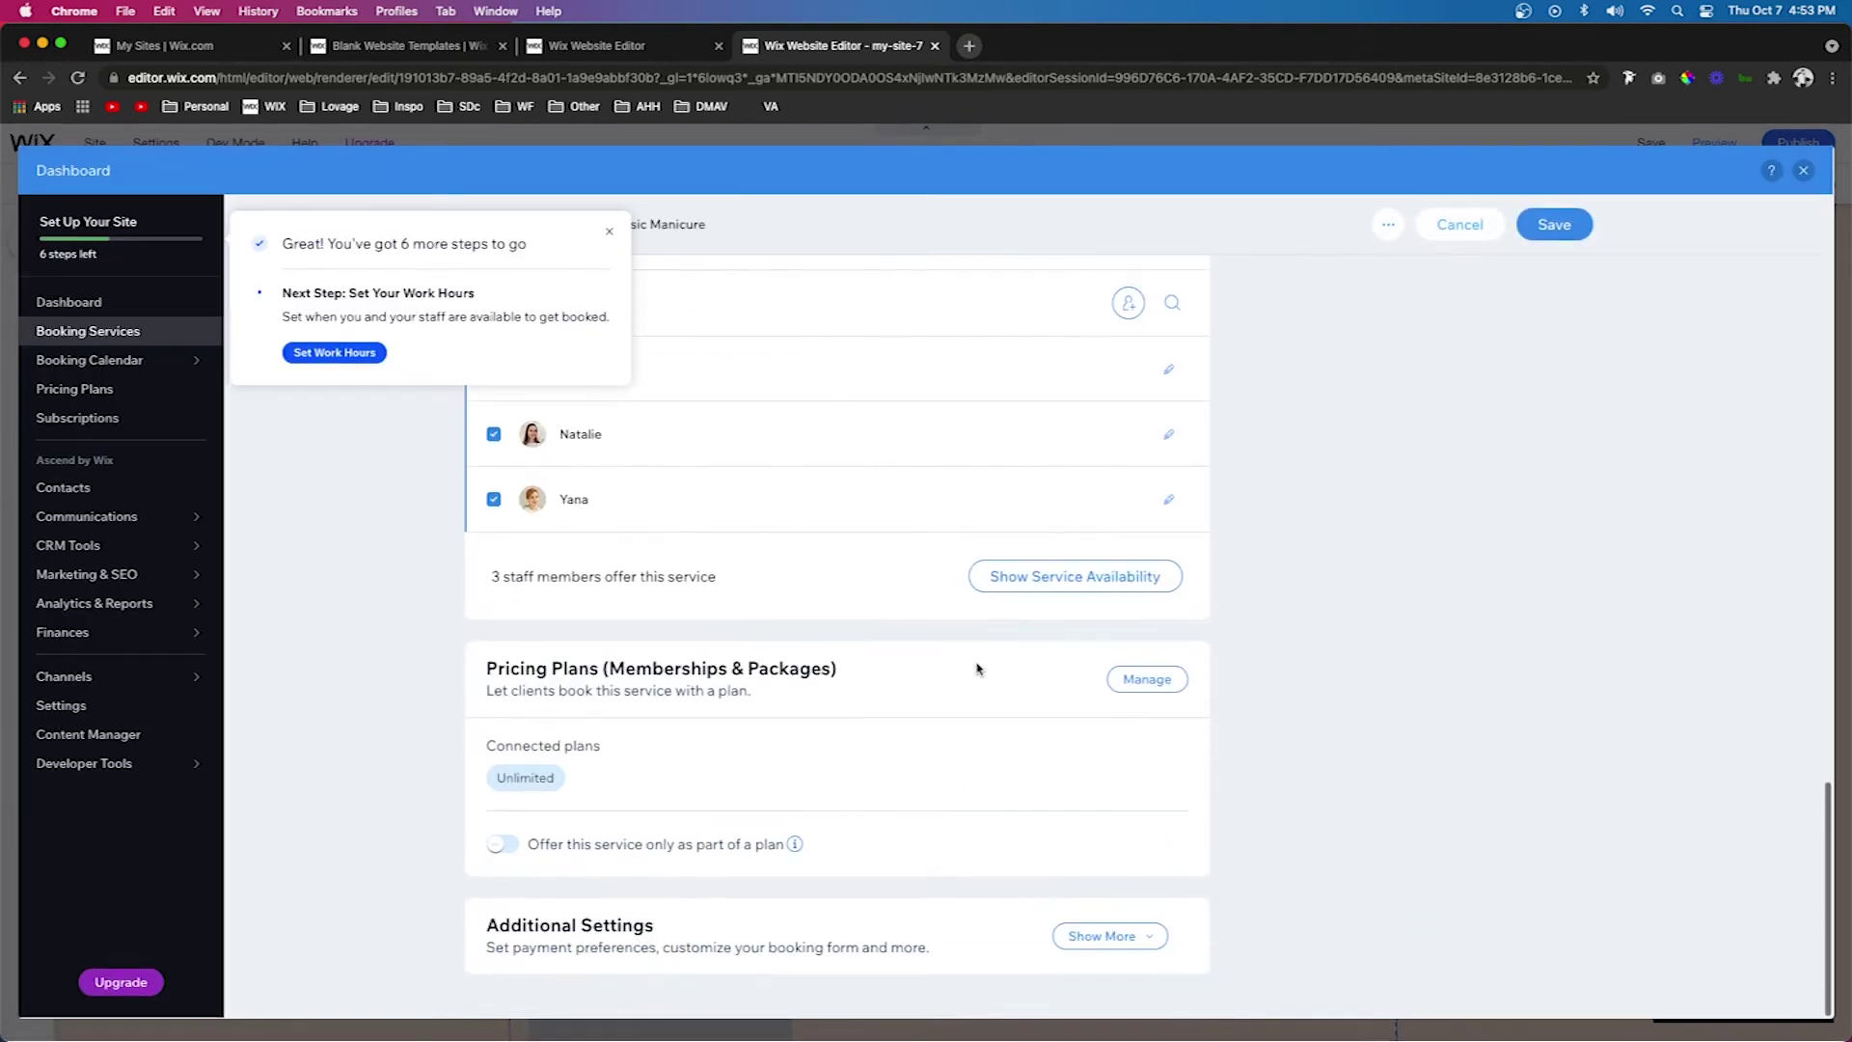
left_click_drag(494, 670, 897, 674)
left_click(897, 673)
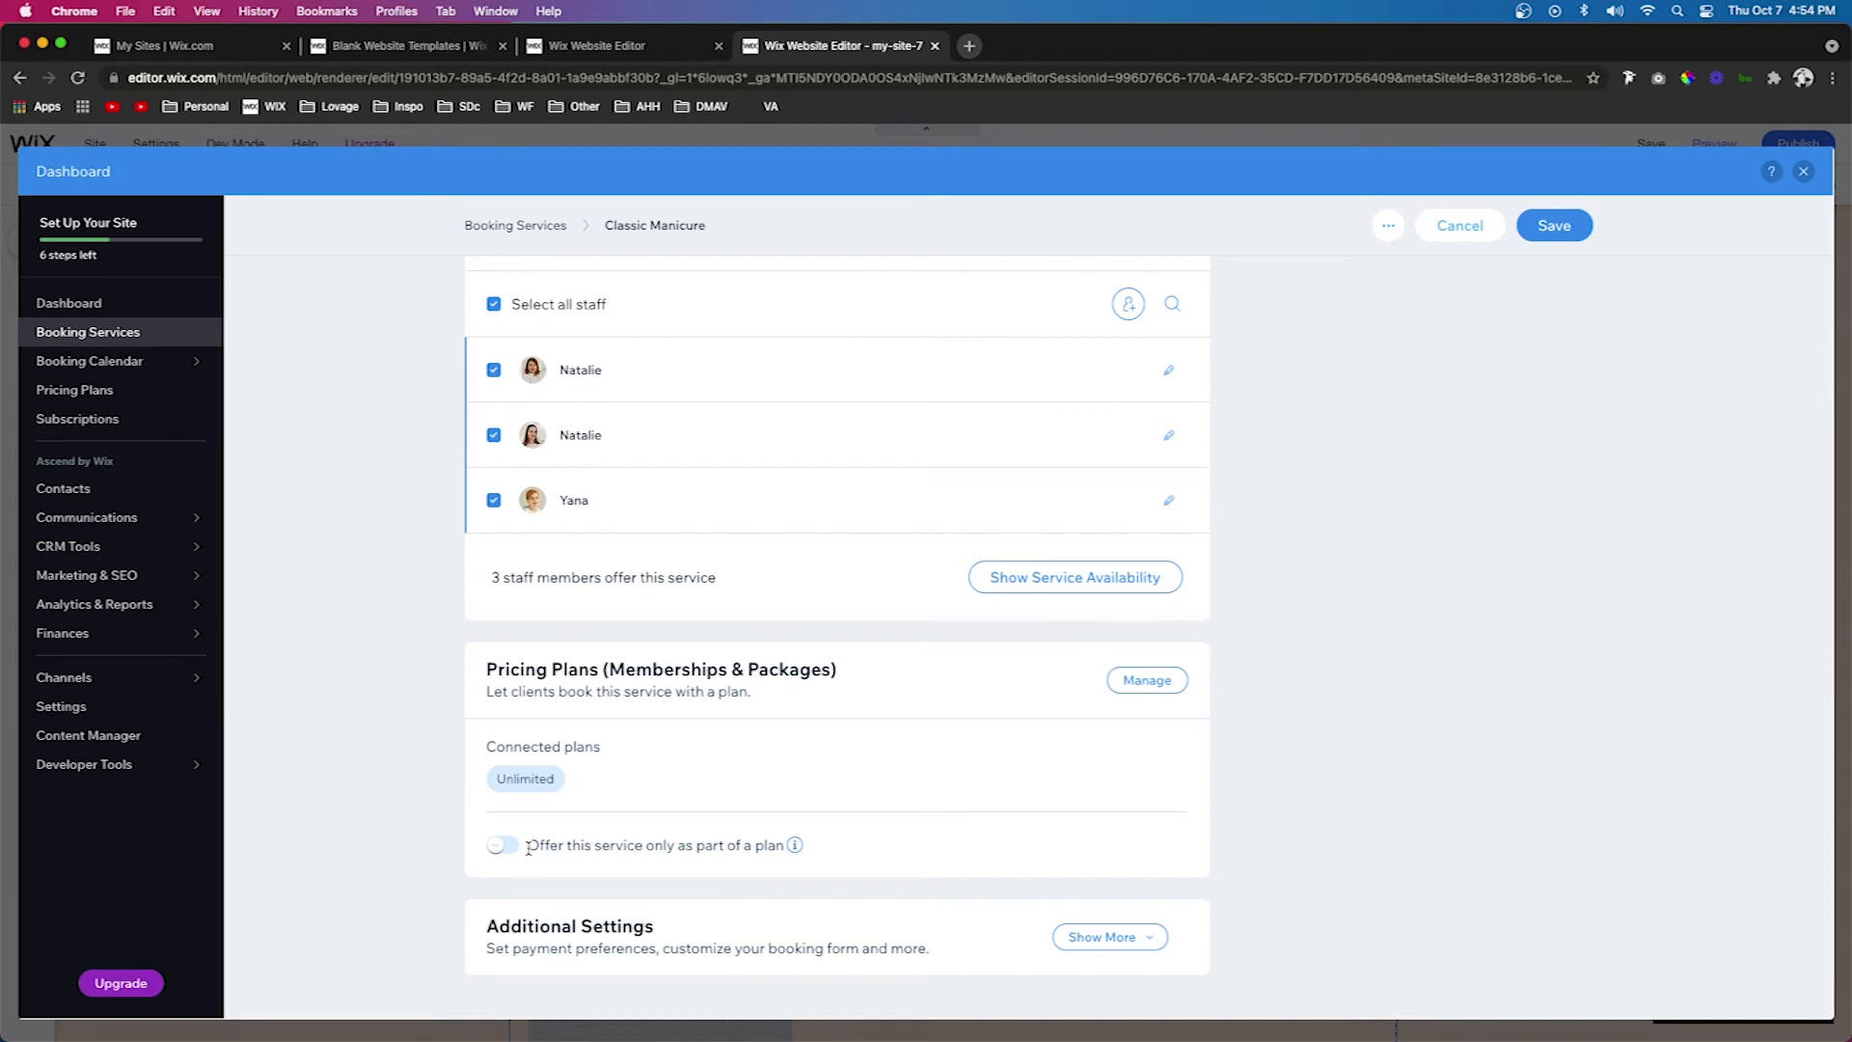
left_click_drag(543, 847, 829, 858)
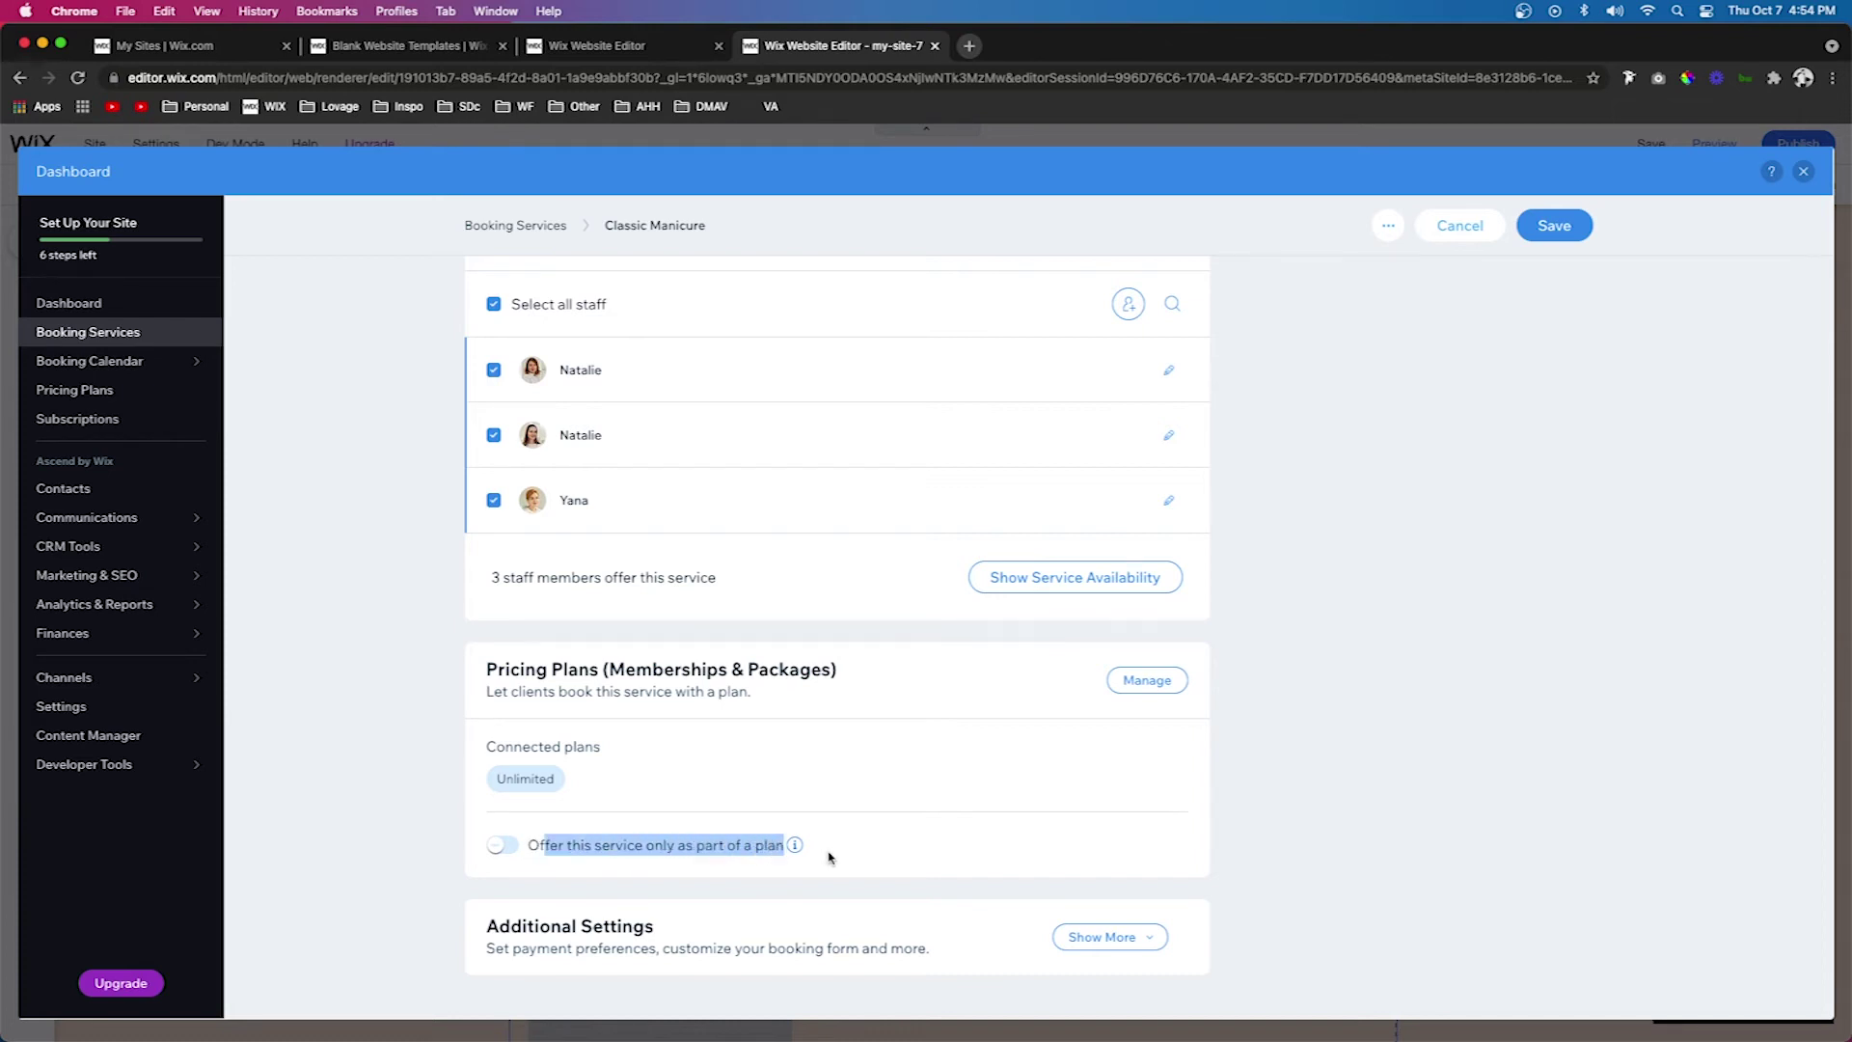
left_click(829, 857)
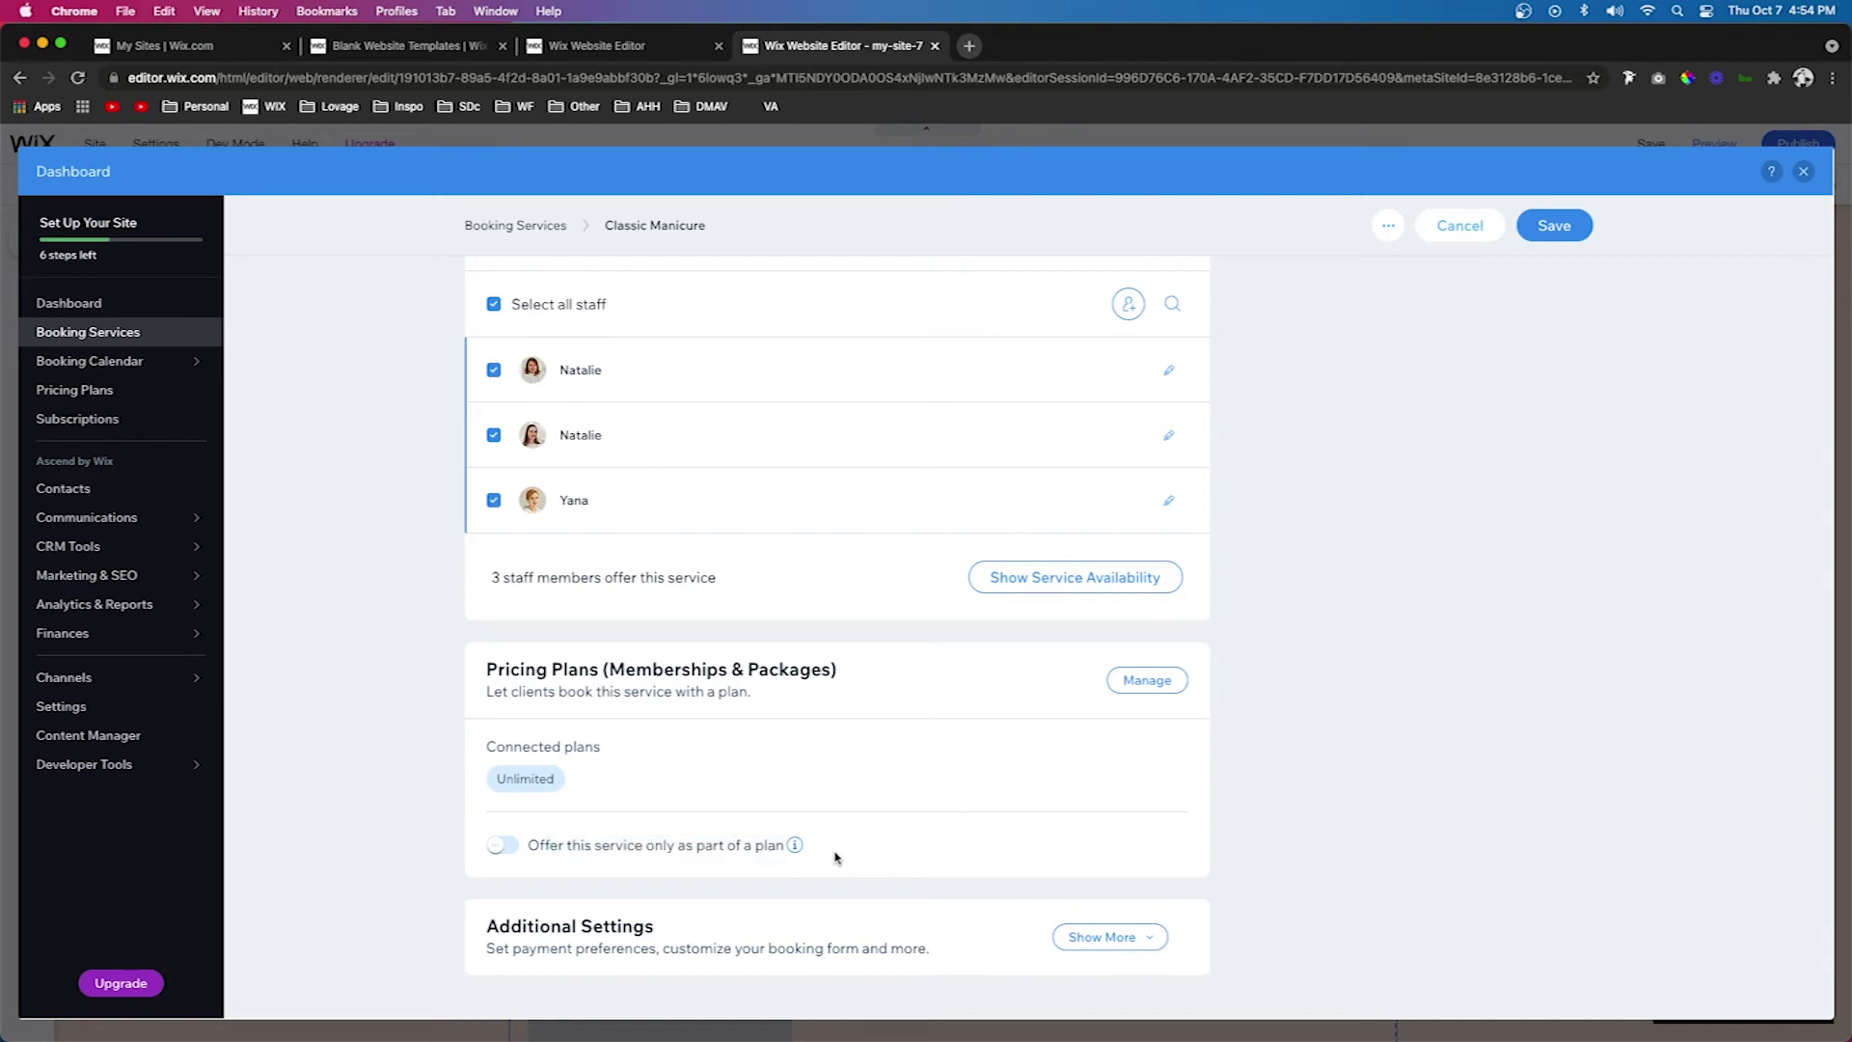
Start another new pricing plan for the Classic Manicure service and name it "10 pack".
left_click(1138, 682)
left_click(925, 629)
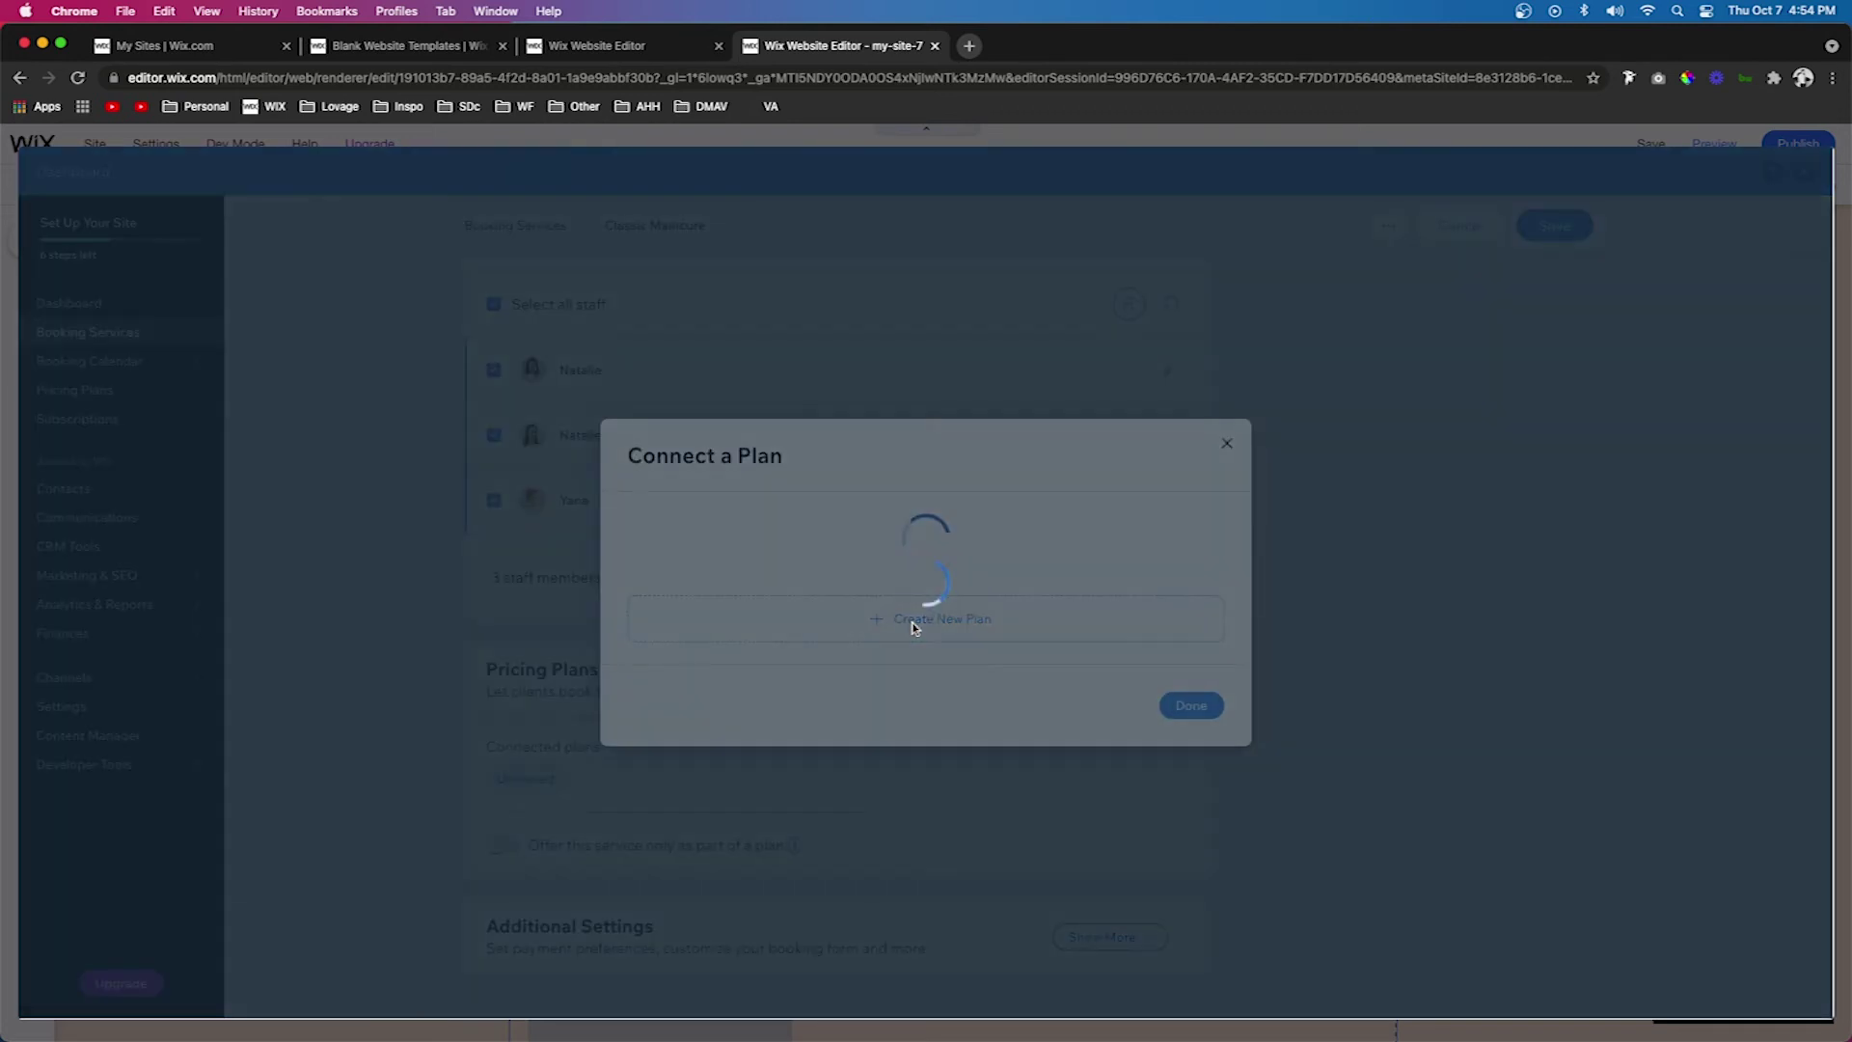
type("10")
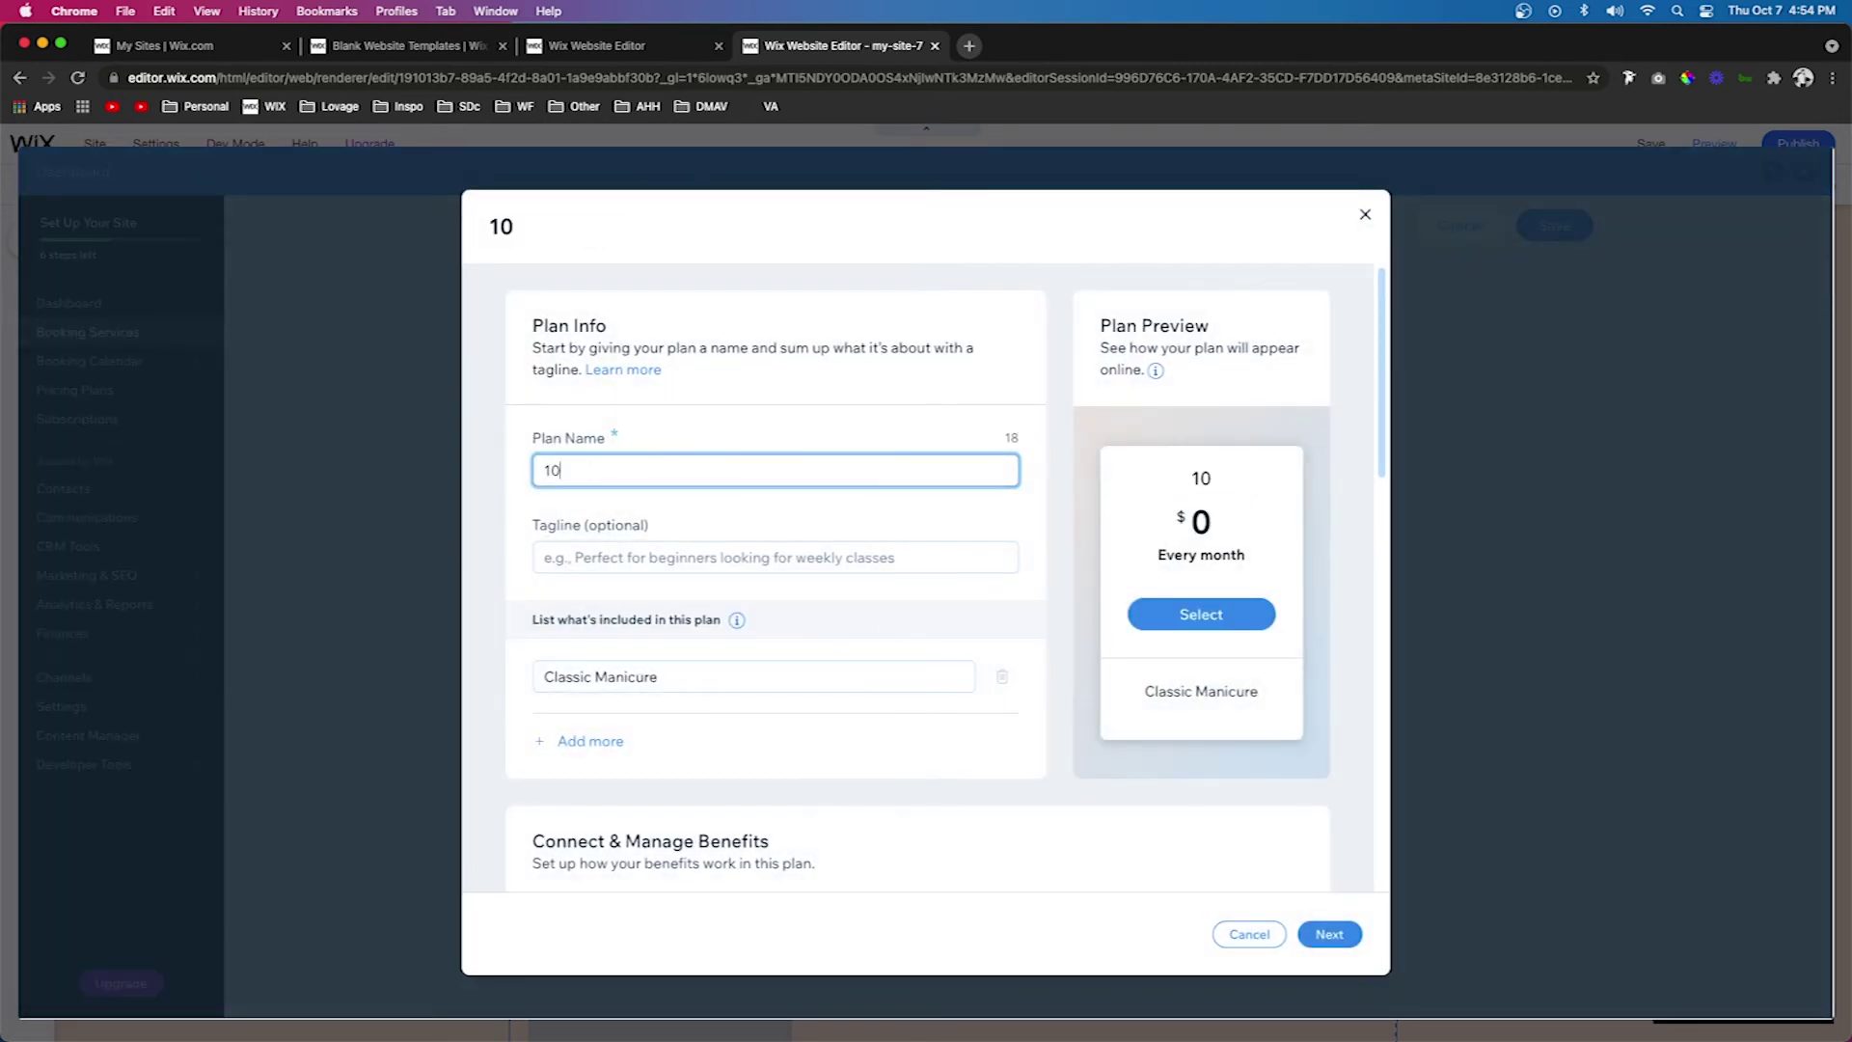
type(" pack")
Add Mani-Pedi, Name Your Service, Deluxe Manicure and Custom Design to the plan's included services, keeping Limited access with 10 total sessions.
scroll(637, 583, "down", 2)
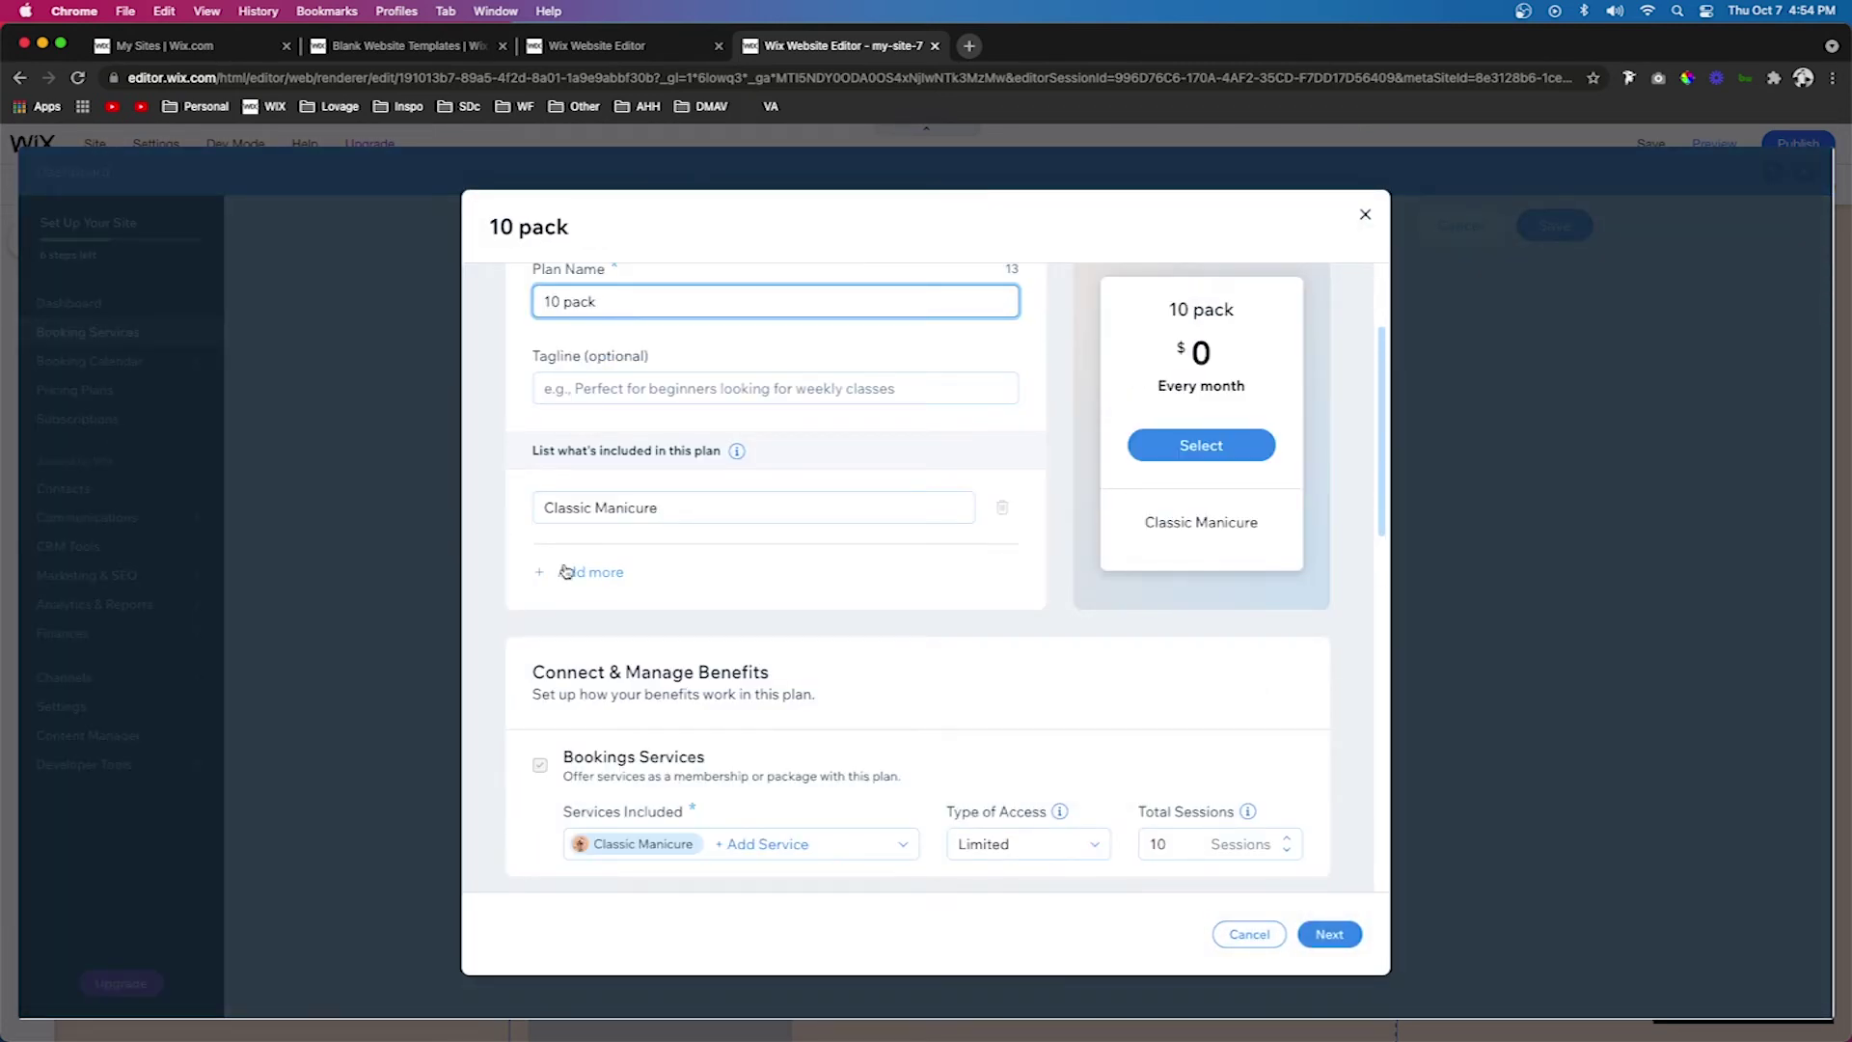
scroll(640, 587, "down", 3)
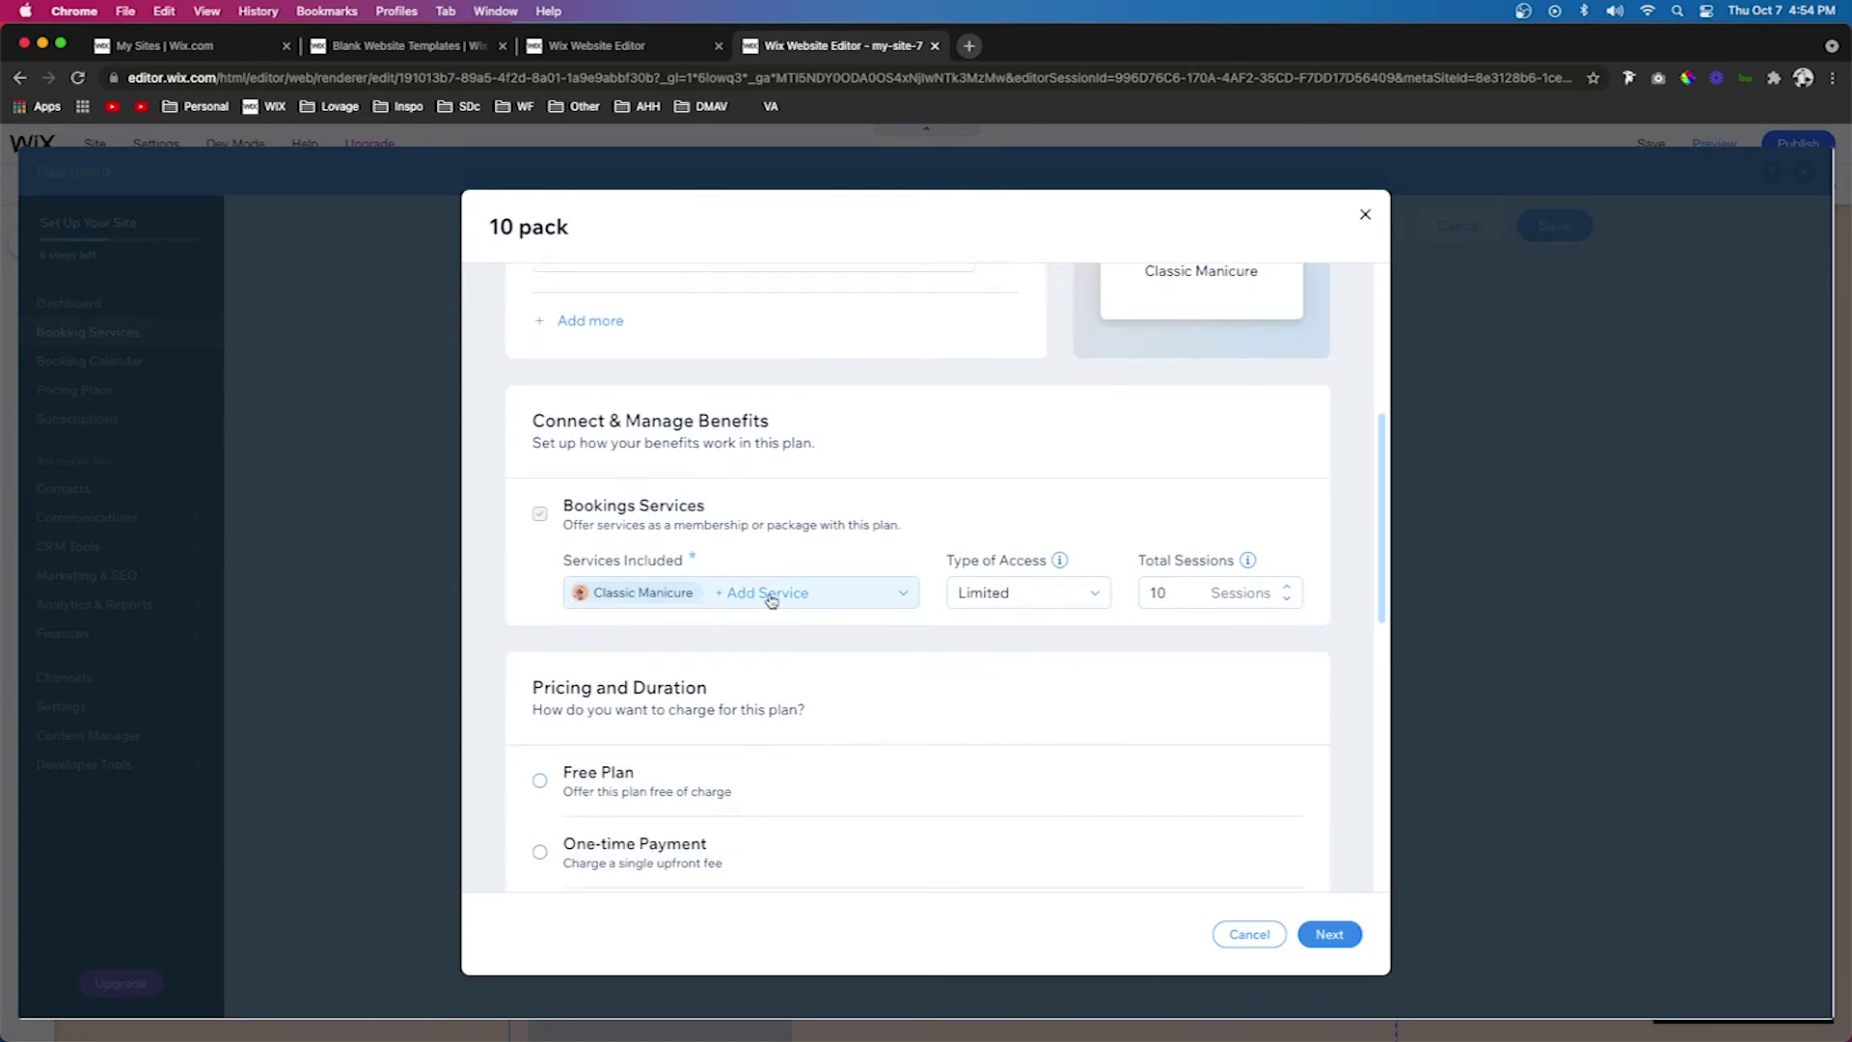
left_click(769, 593)
left_click(680, 658)
left_click(670, 723)
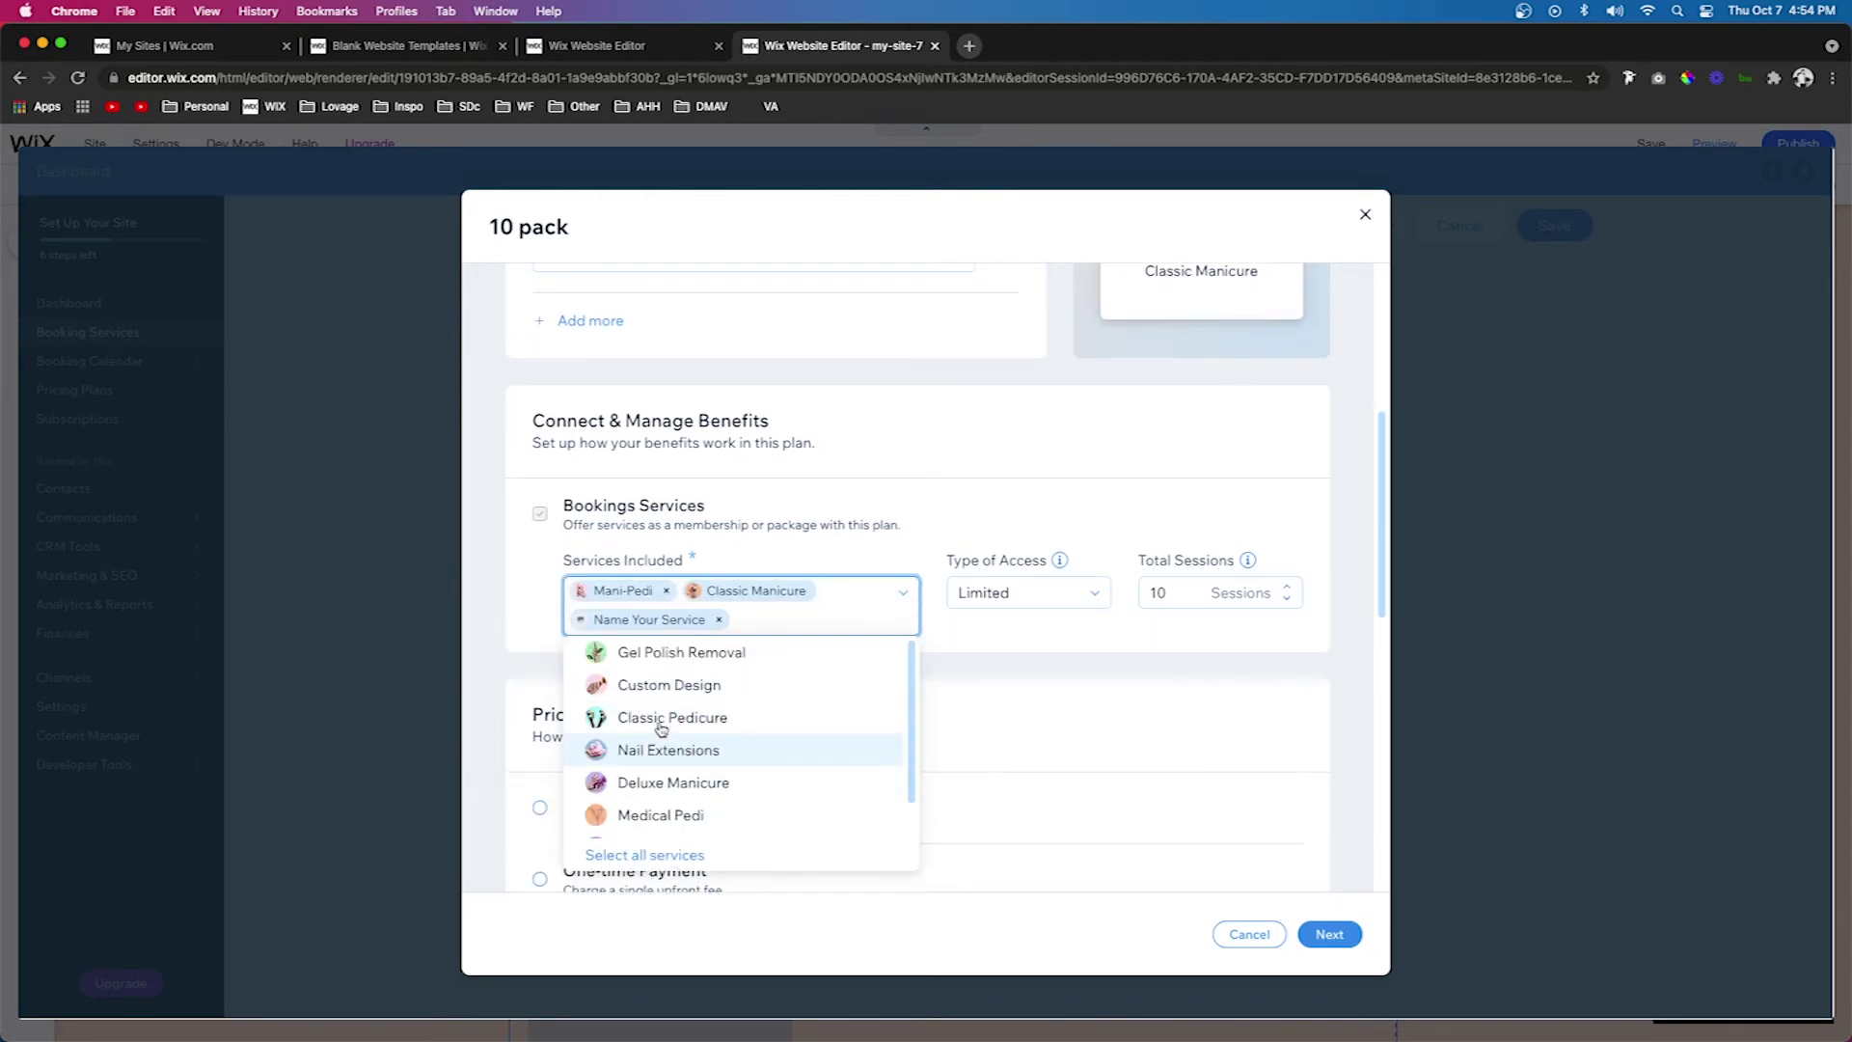
left_click(660, 778)
left_click(647, 709)
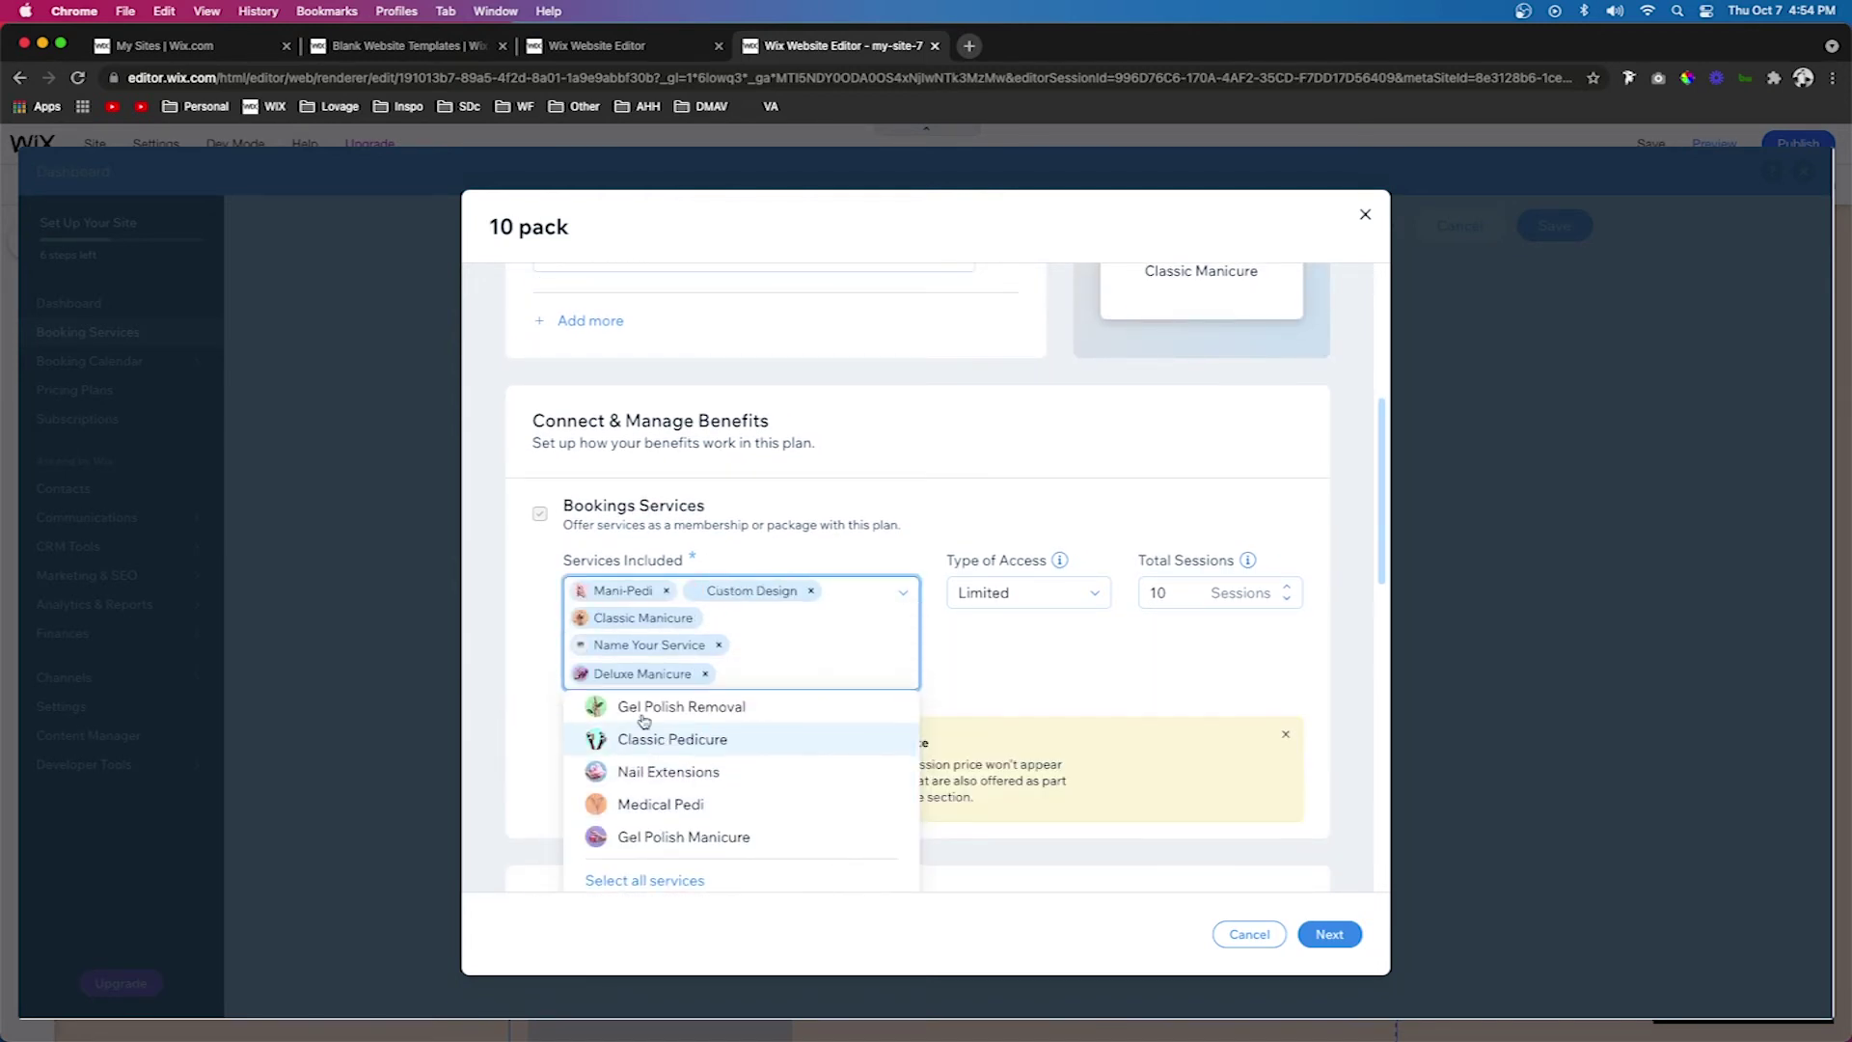
left_click(1077, 649)
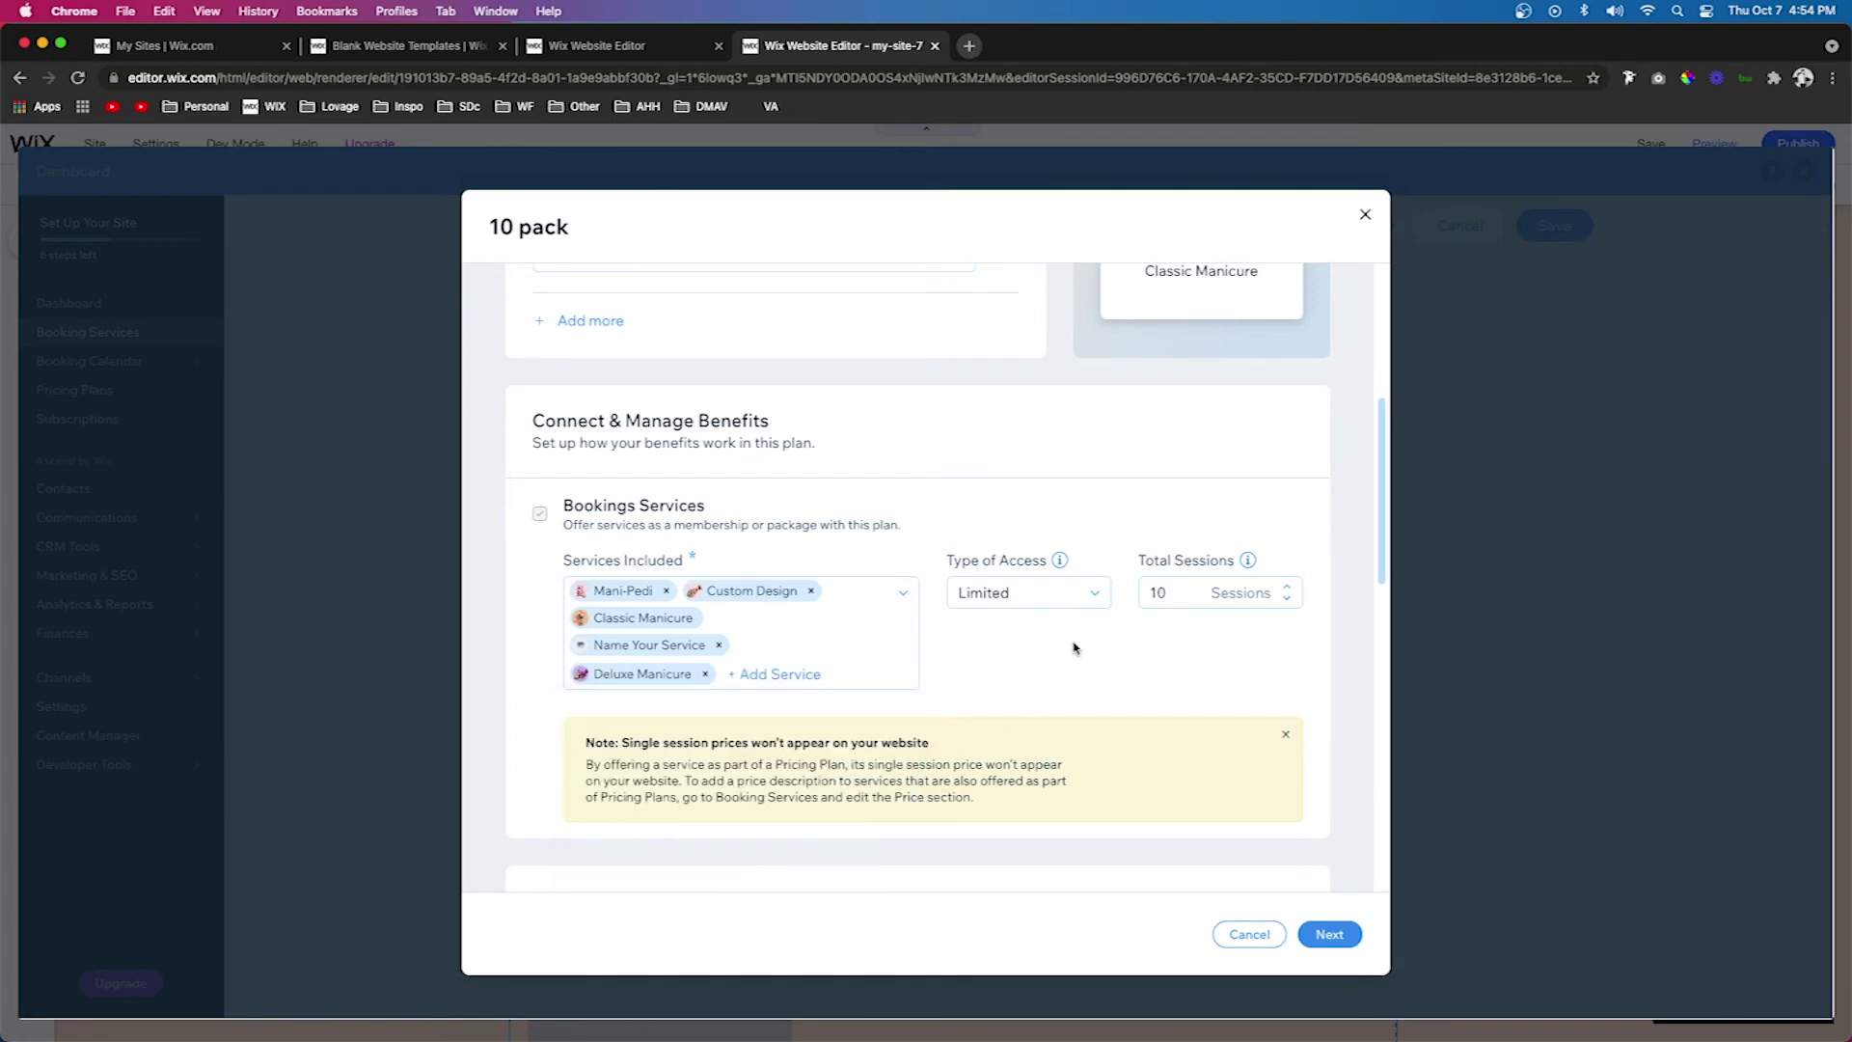
left_click(1003, 600)
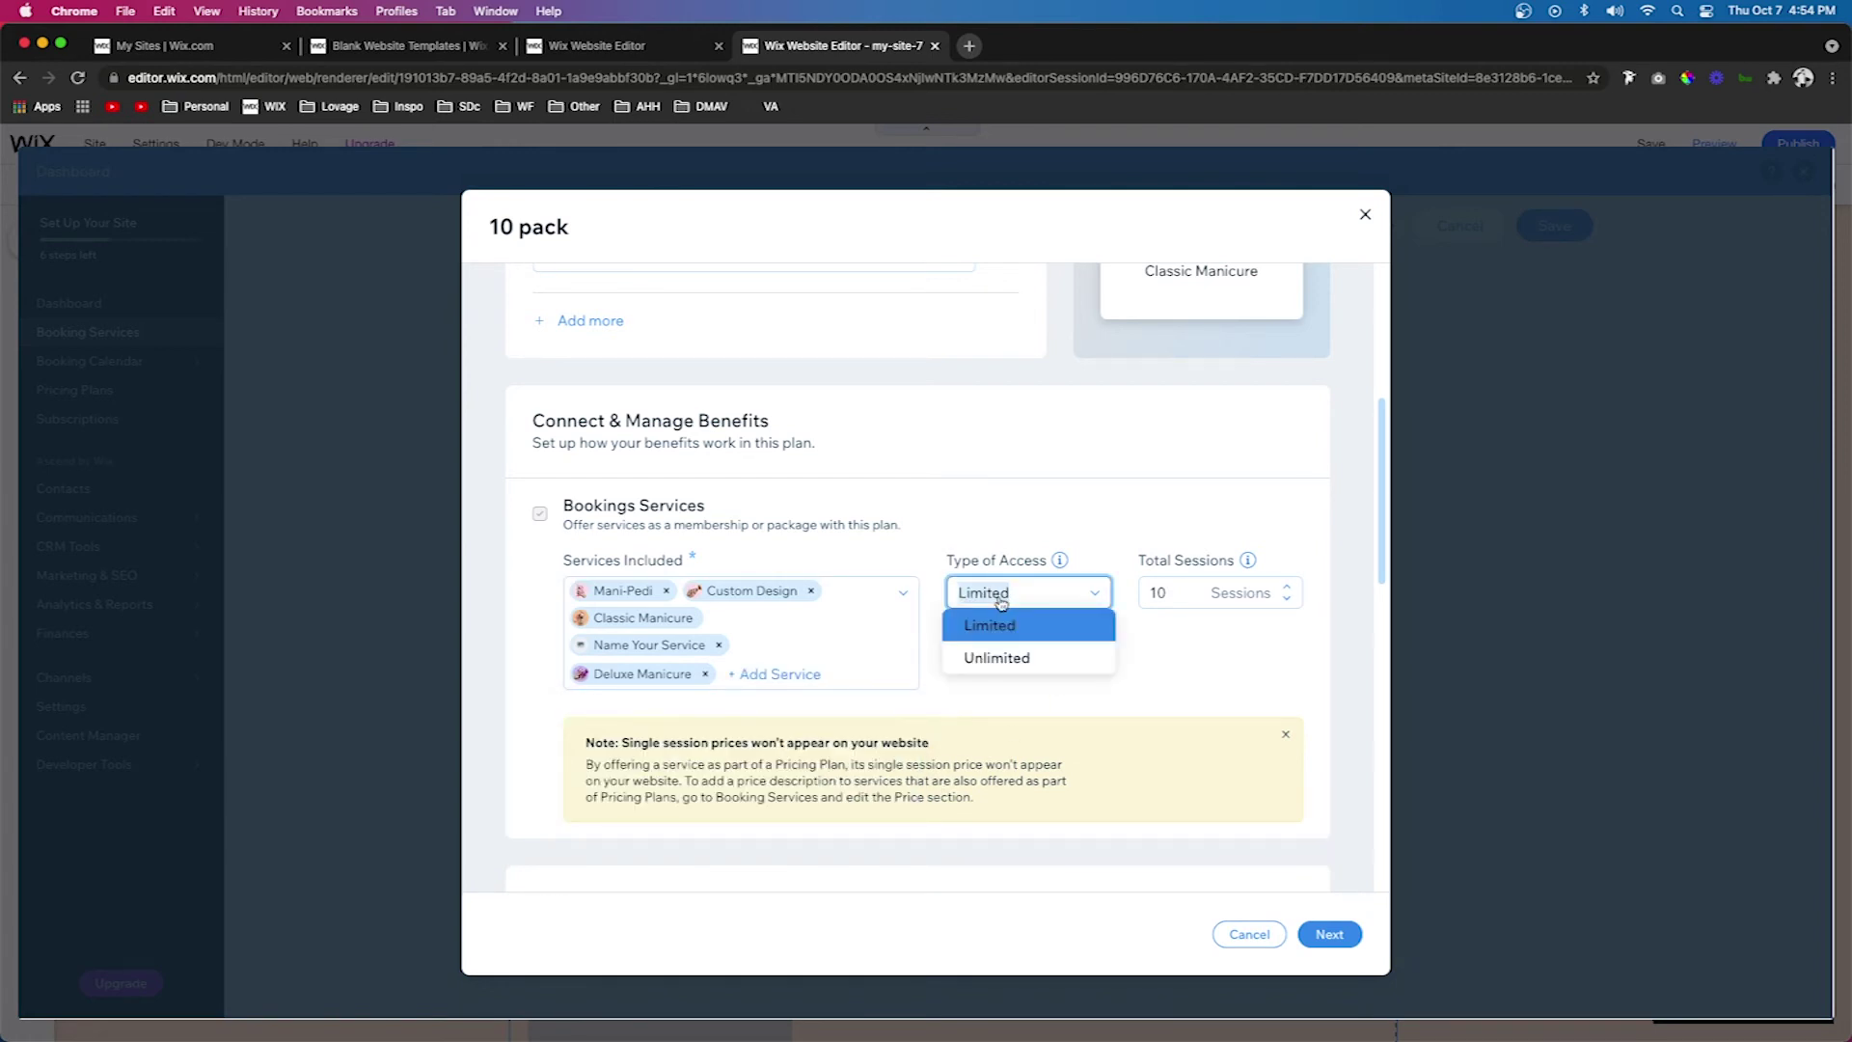
left_click(1179, 598)
Charge the 10 pack plan as a one-time payment with a price of $1600.
scroll(565, 549, "down", 6)
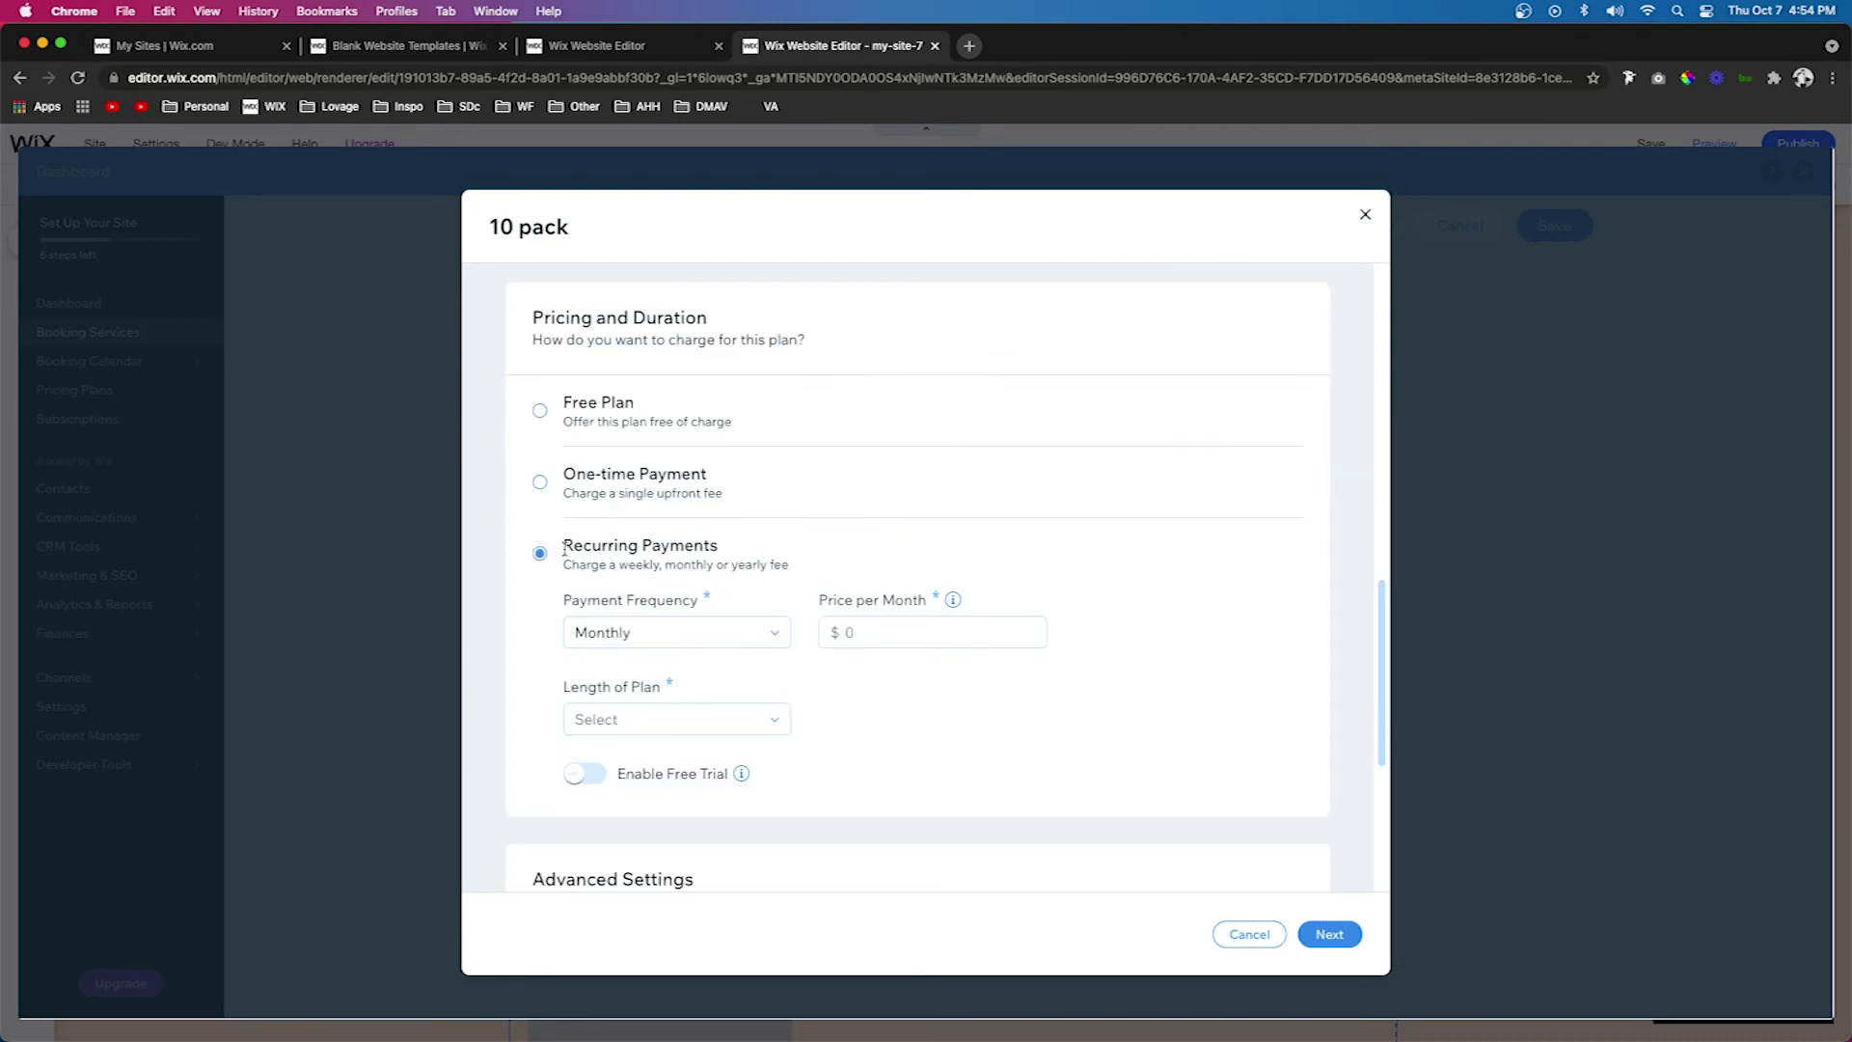
left_click_drag(565, 548, 742, 557)
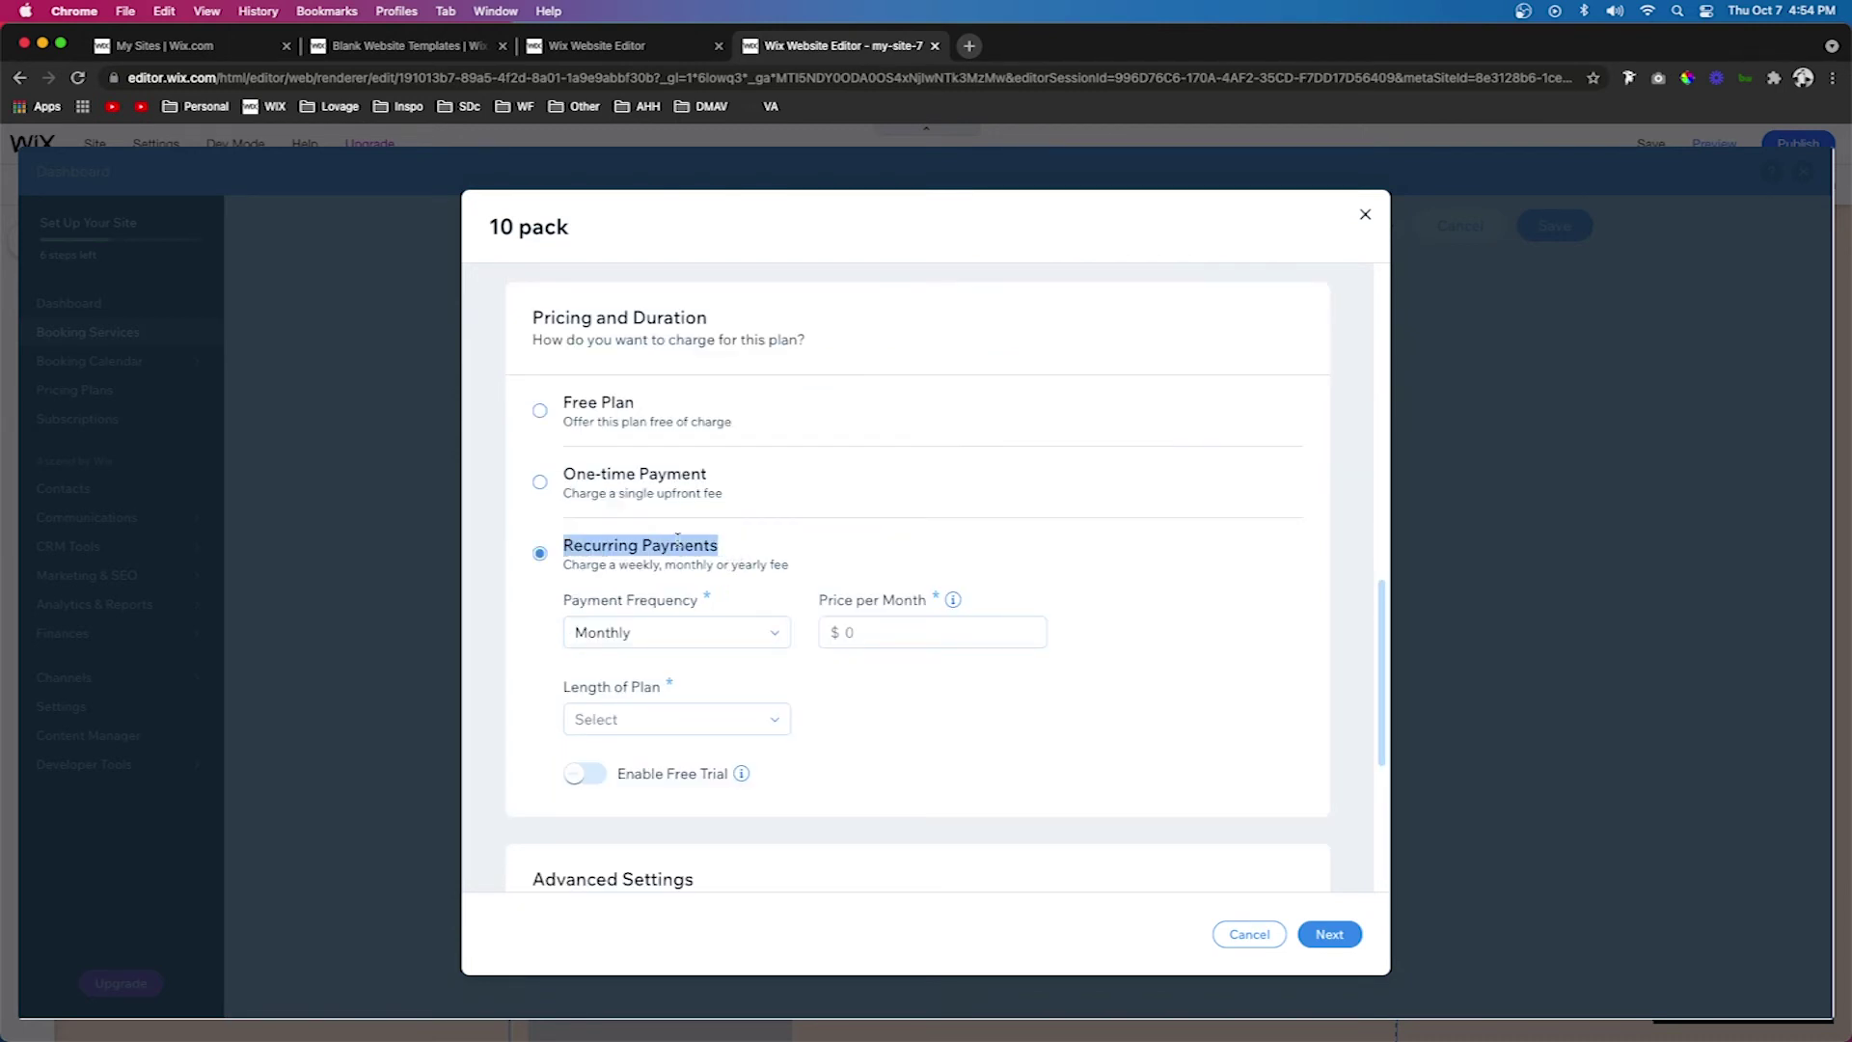
left_click(608, 491)
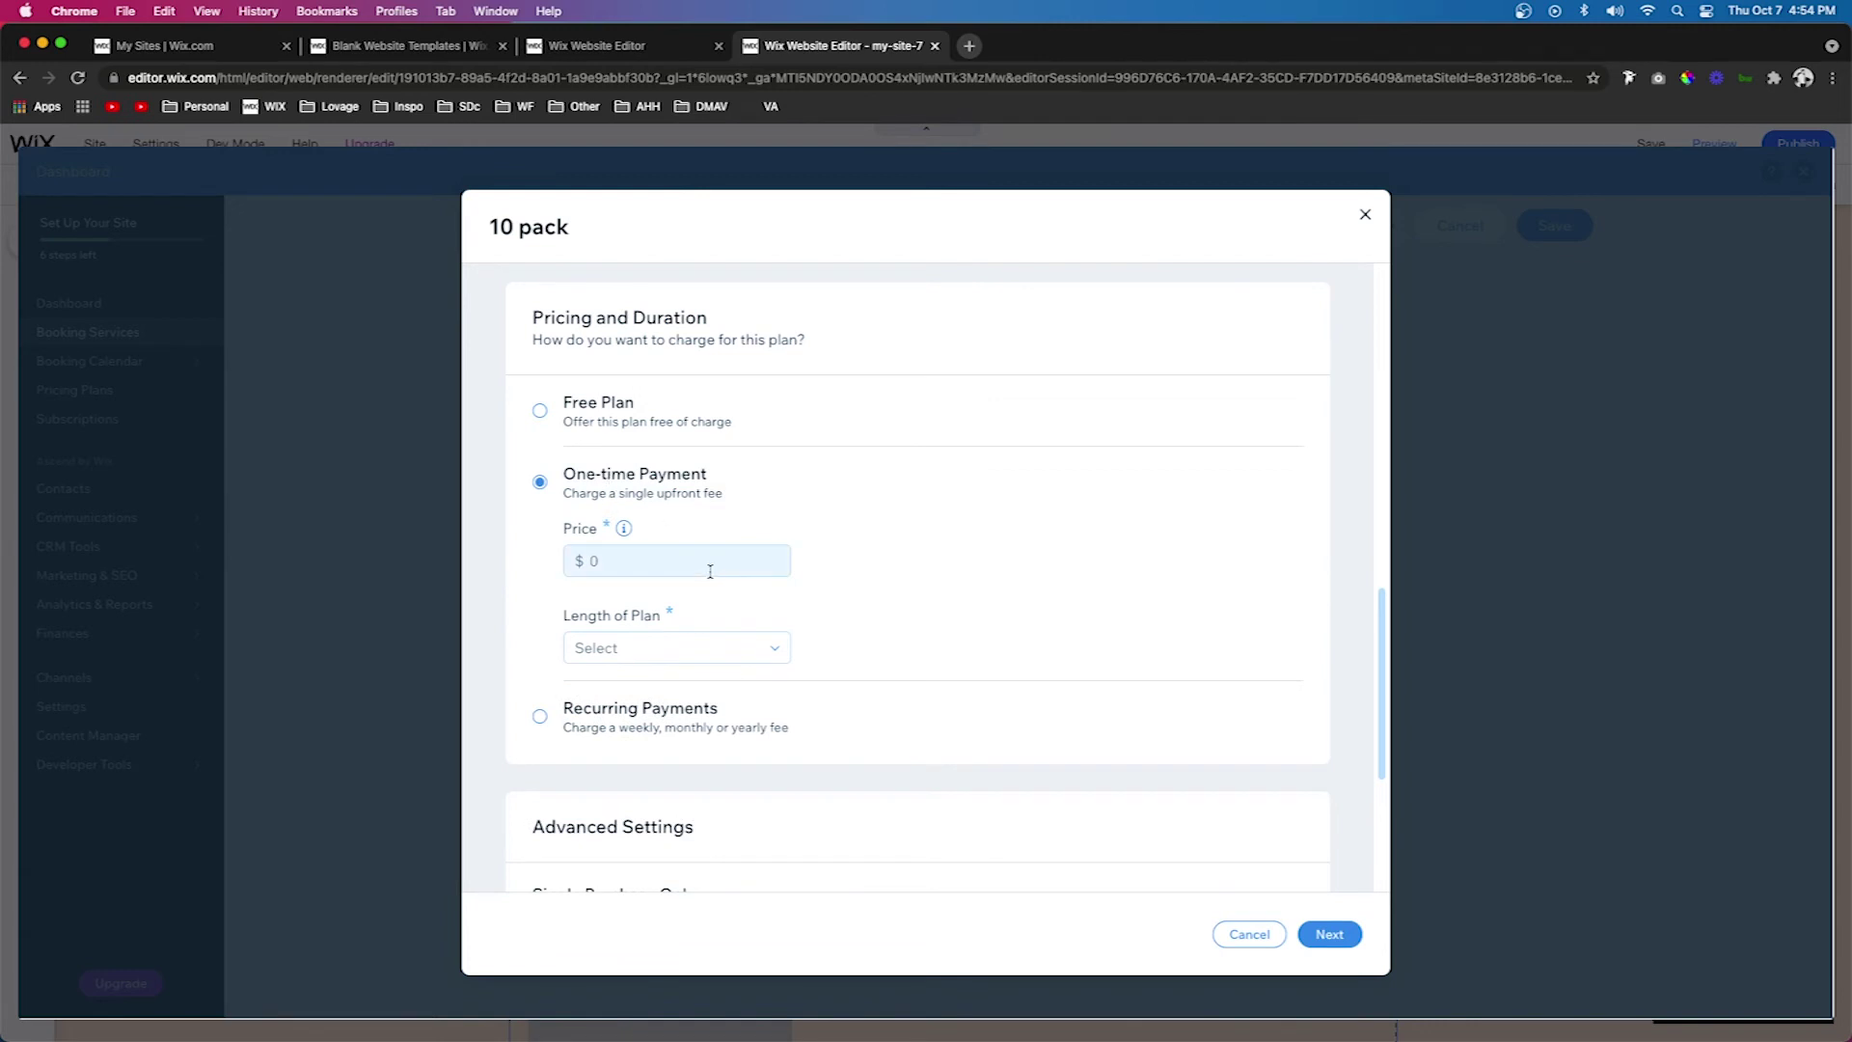
left_click(705, 567)
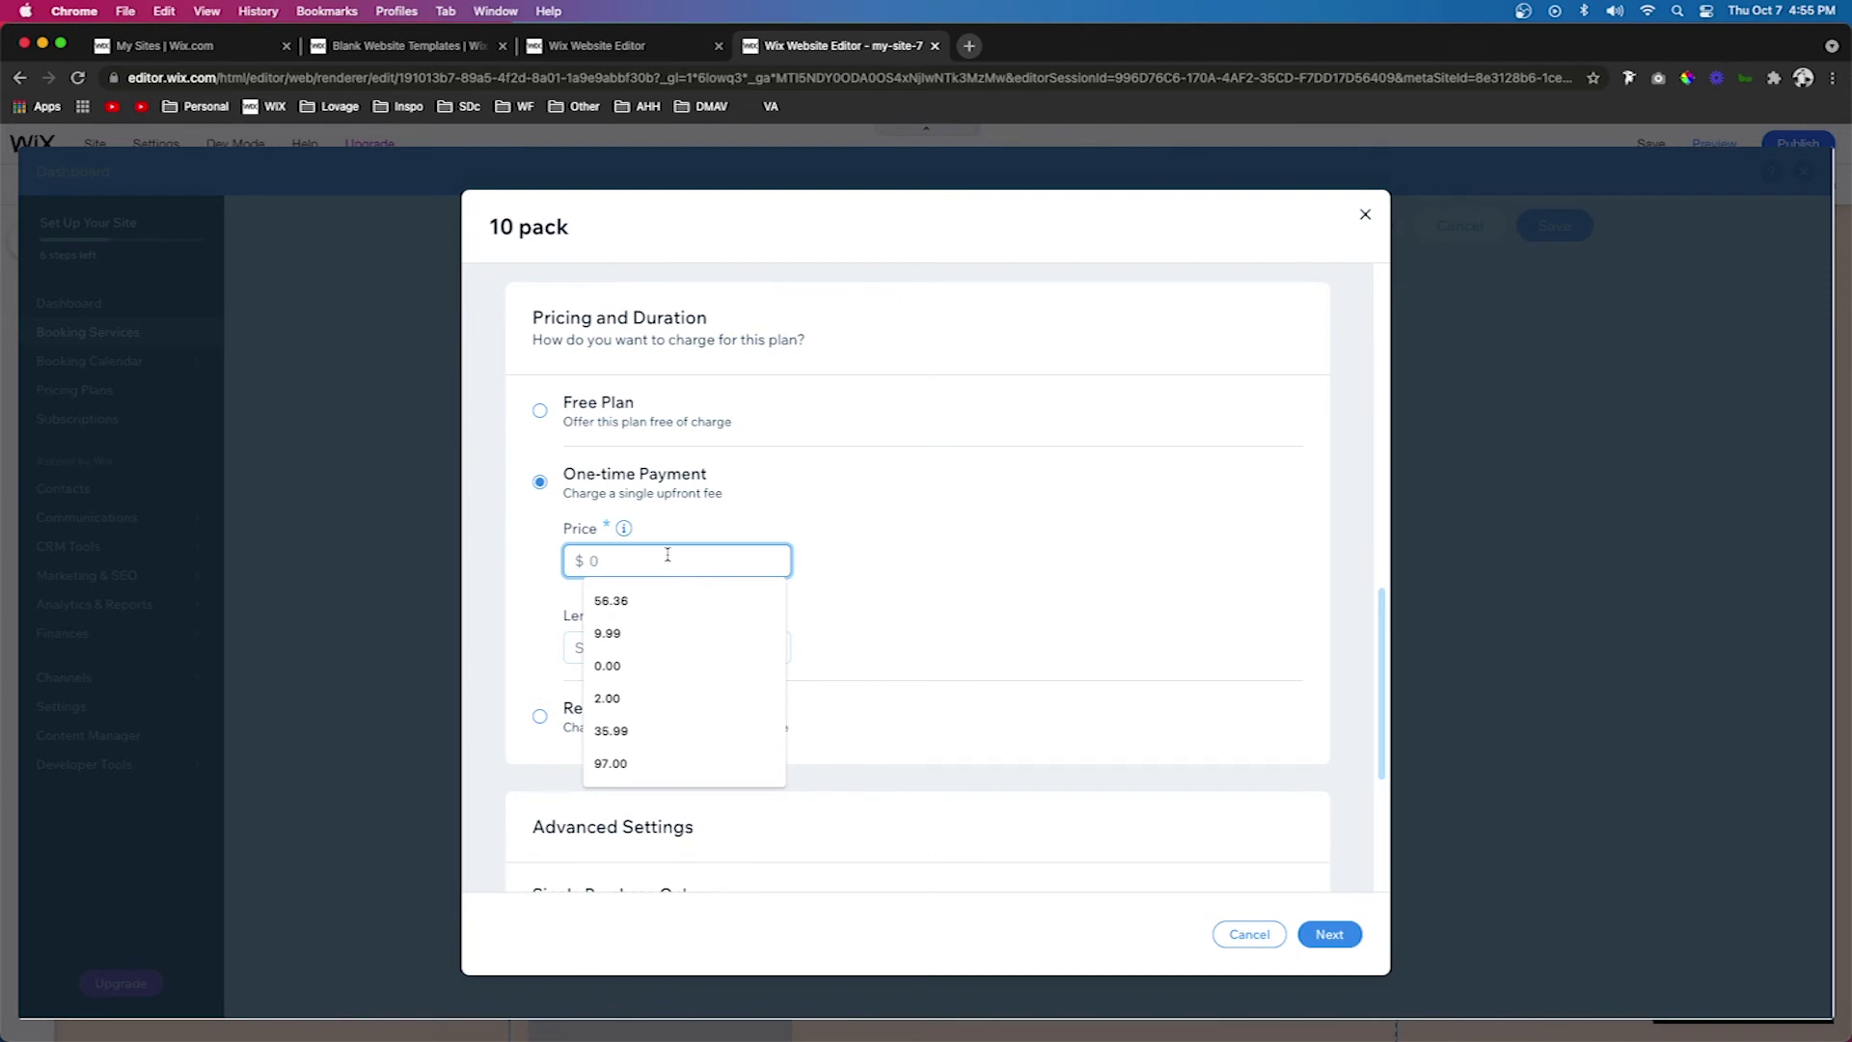
type("1600")
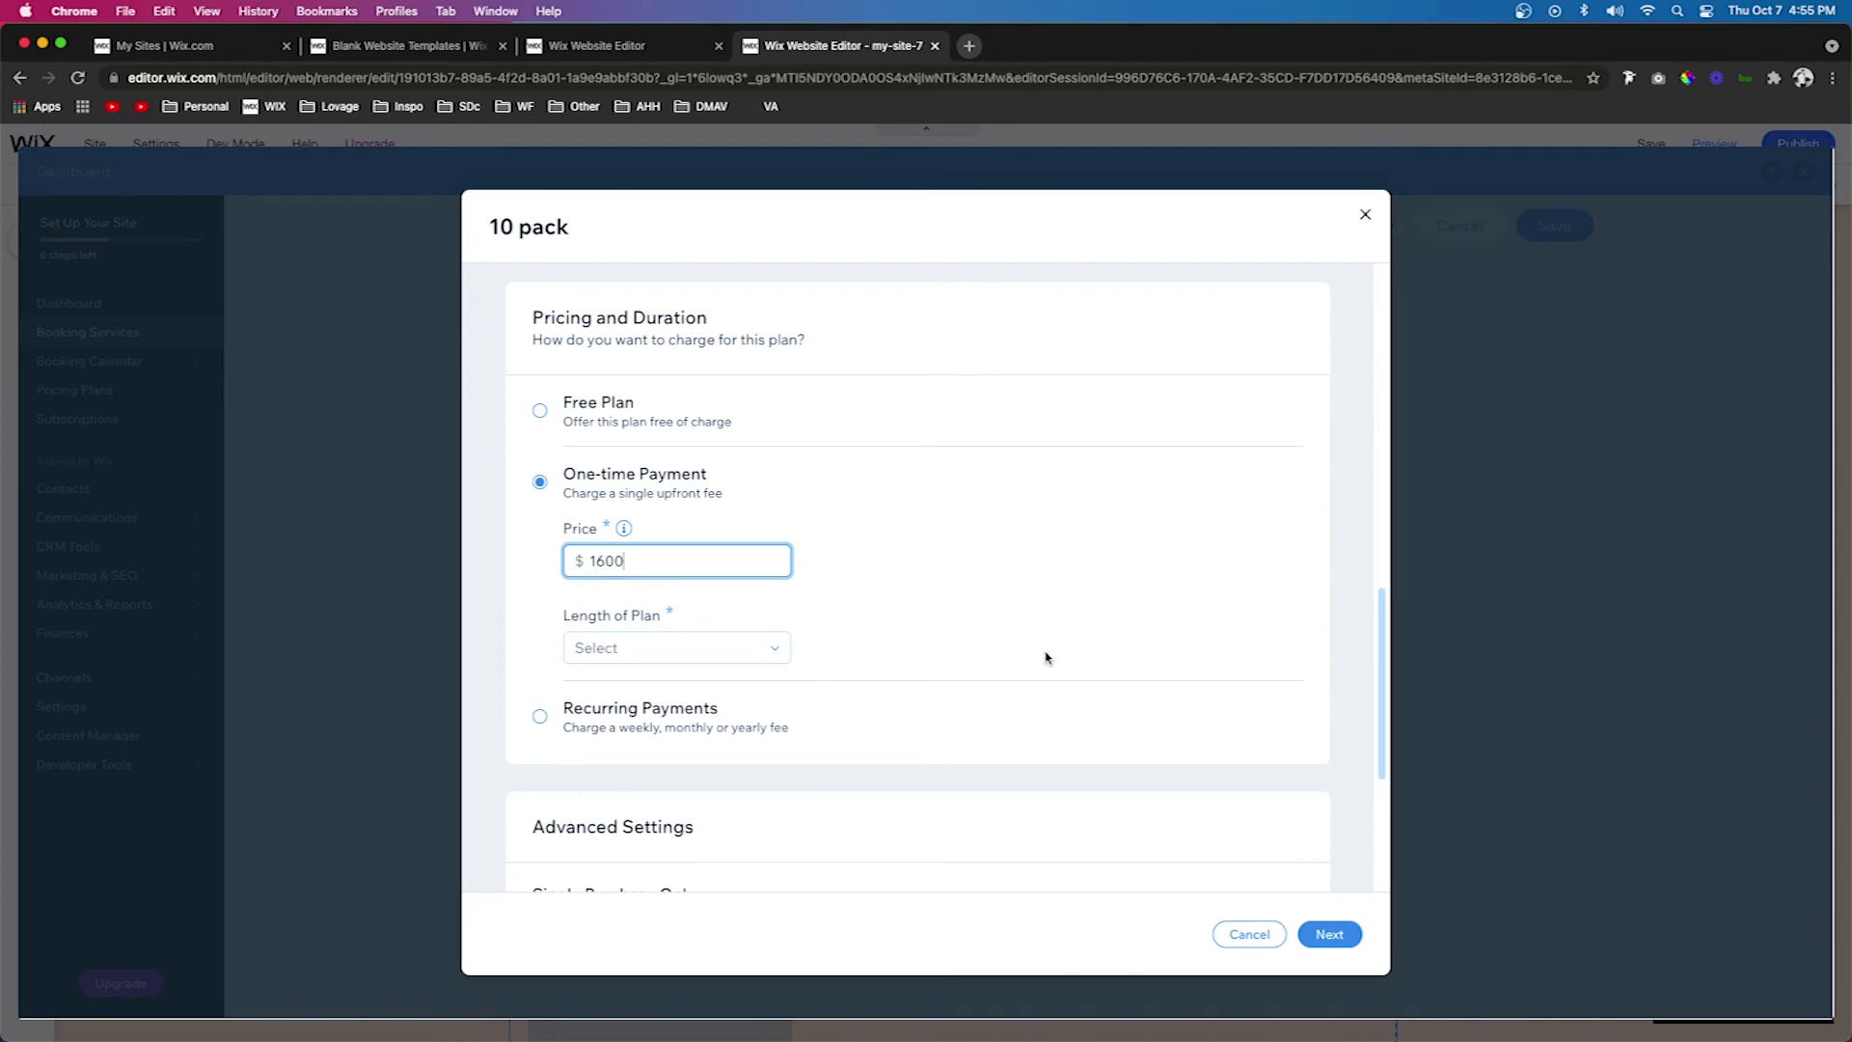
double_click(597, 570)
left_click(1102, 562)
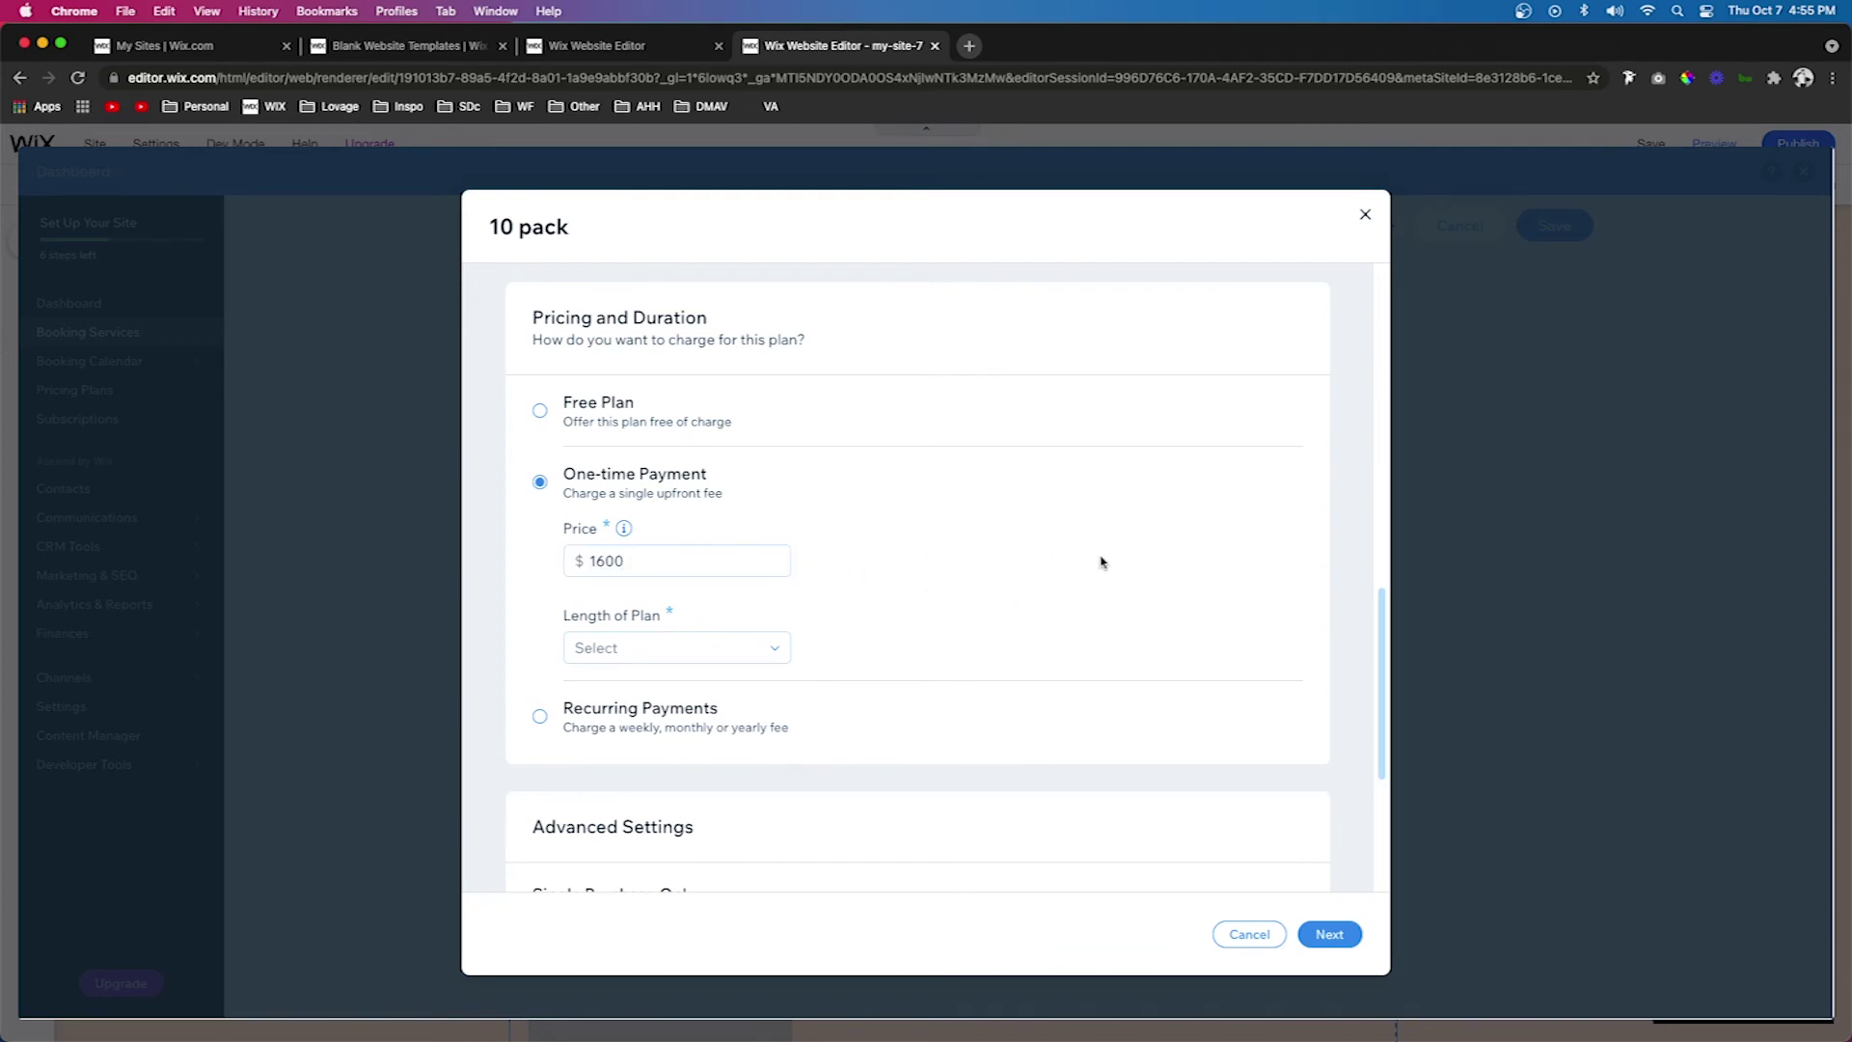
Turn on Custom Start Date for the 10 pack plan and save the Classic Manicure service with the plan connected.
scroll(1101, 562, "down", 5)
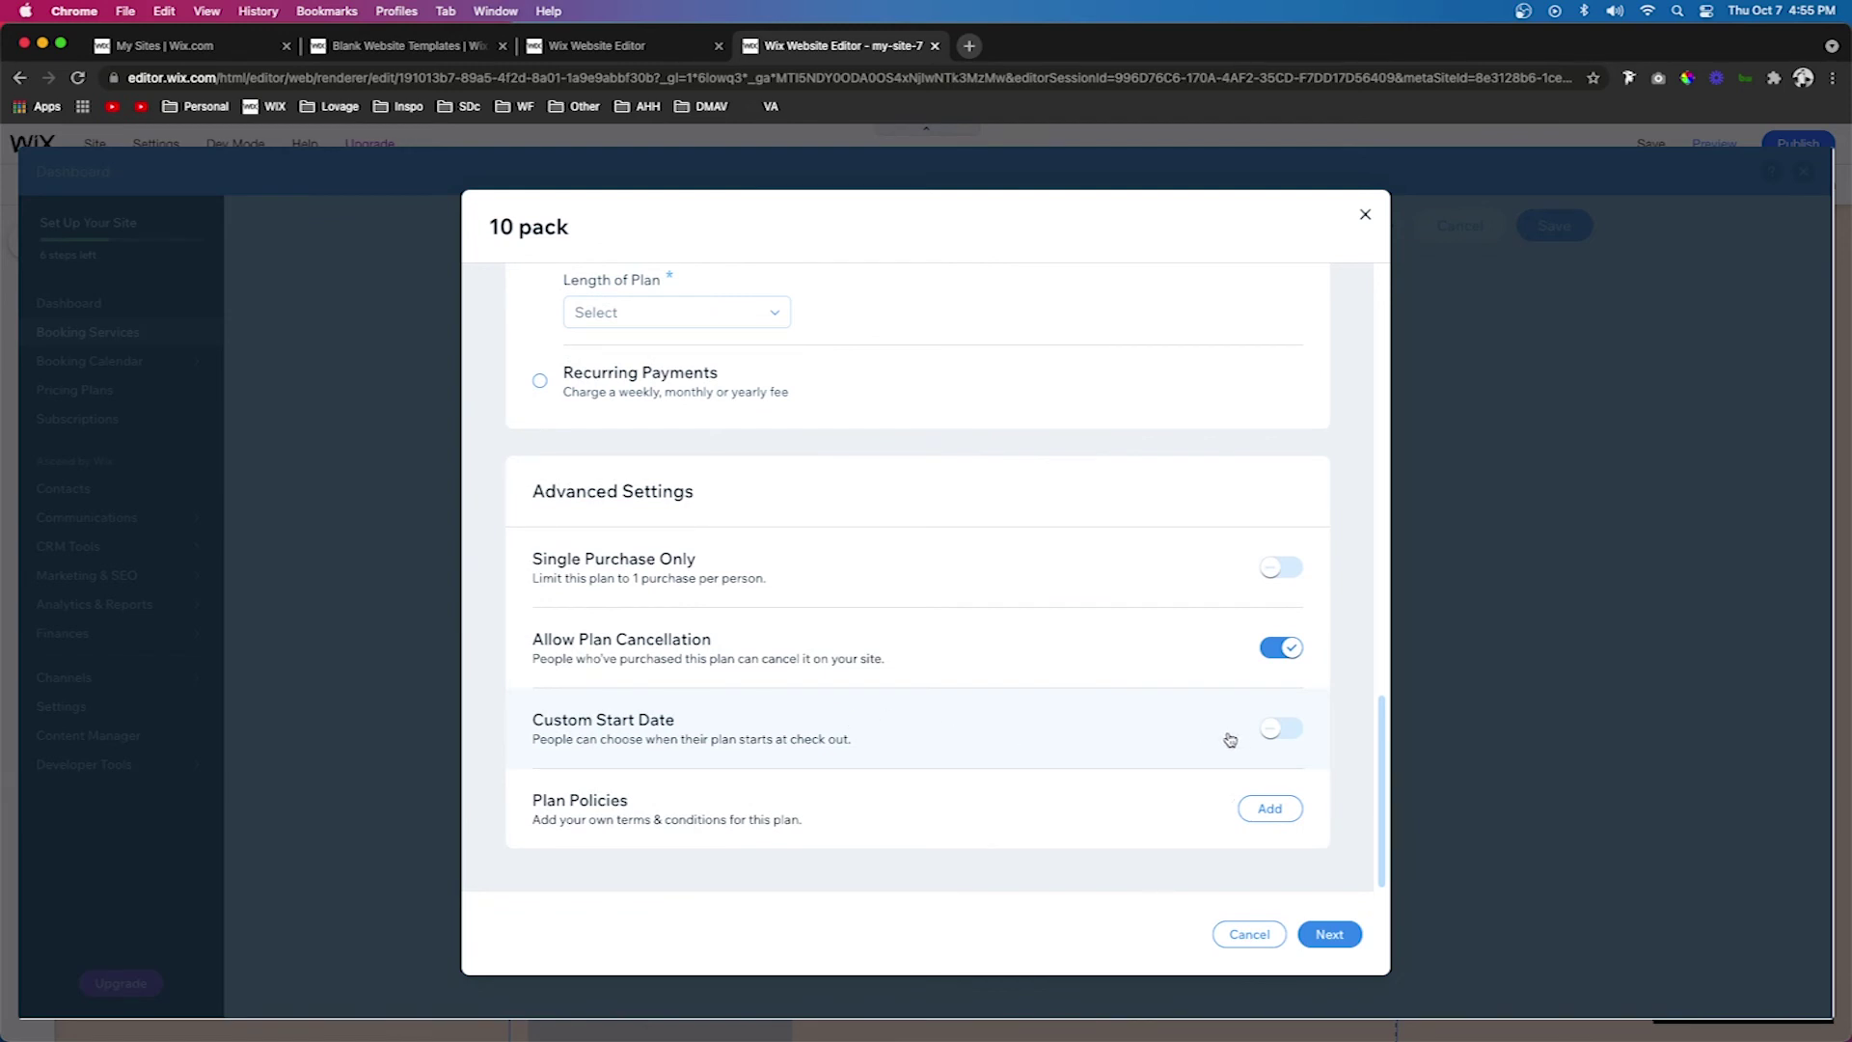
left_click(1289, 729)
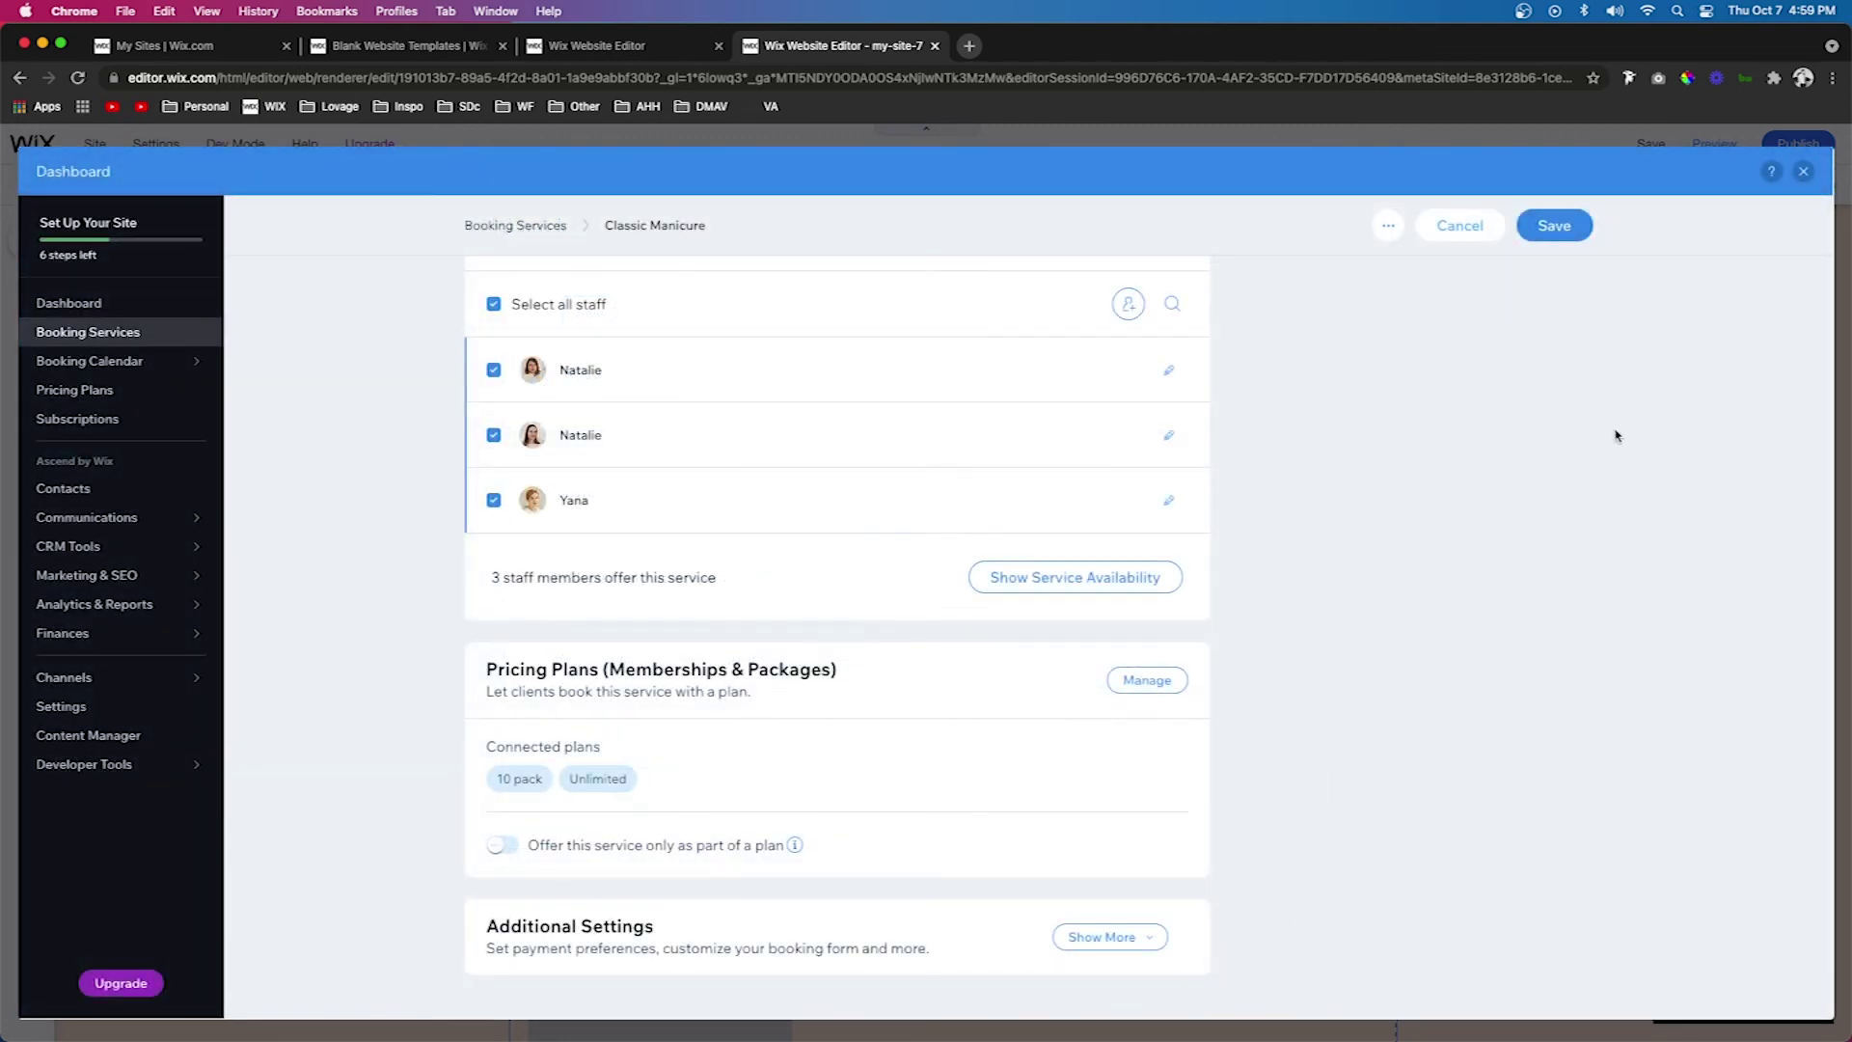
left_click(1554, 228)
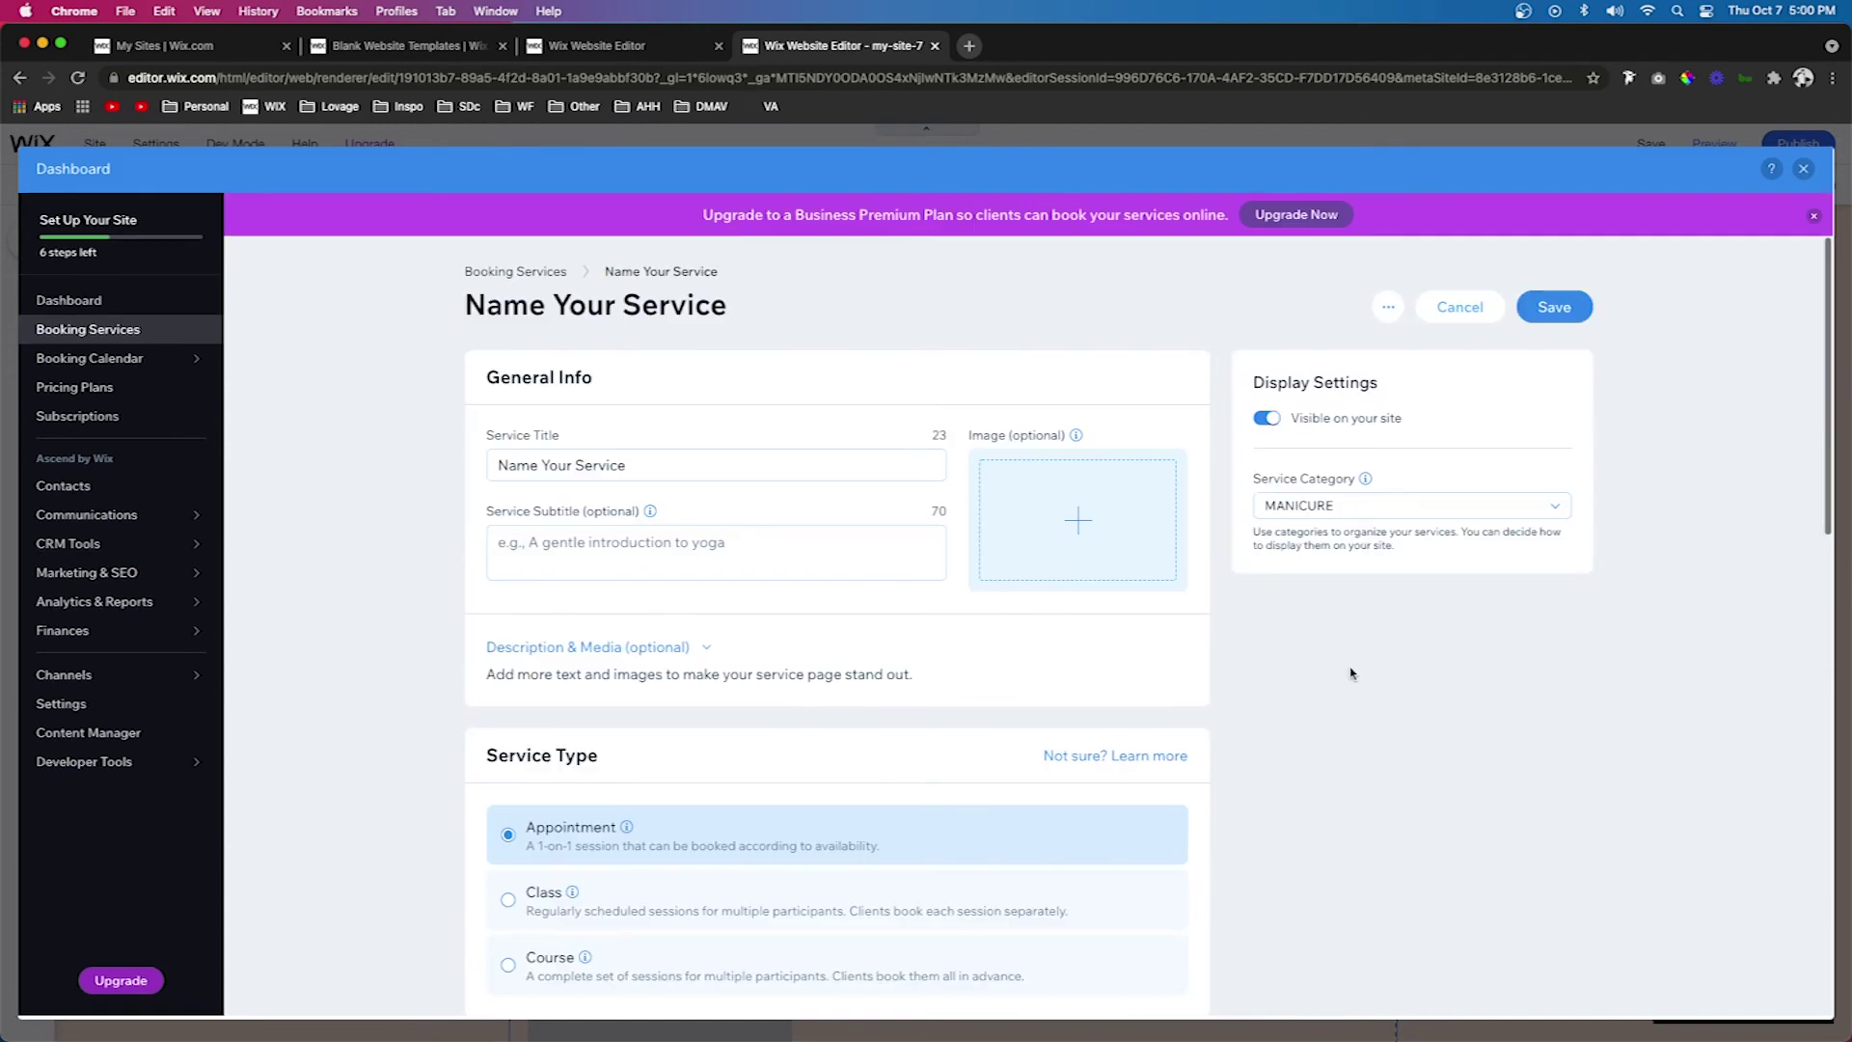
Connect the Unlimited and 10 pack plans to the Name Your Service booking service and save the service.
scroll(1348, 670, "down", 3)
scroll(1349, 671, "down", 8)
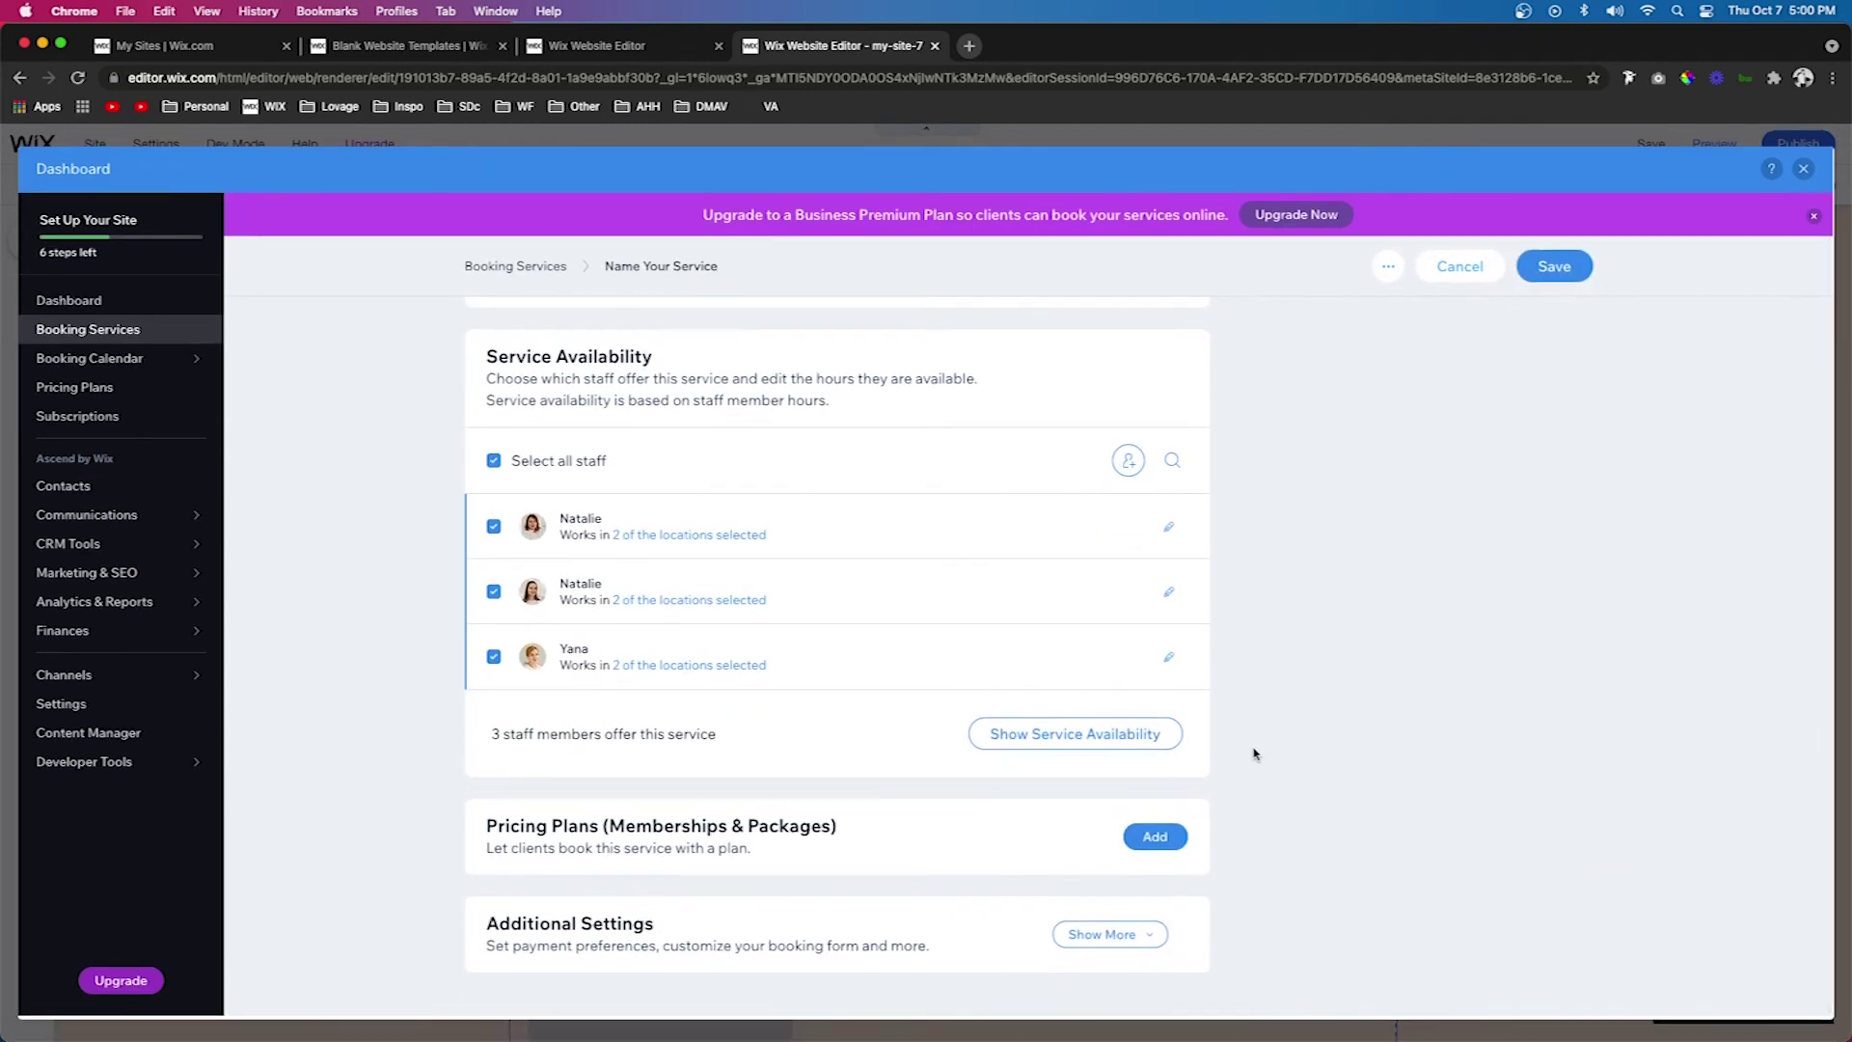
left_click(1161, 837)
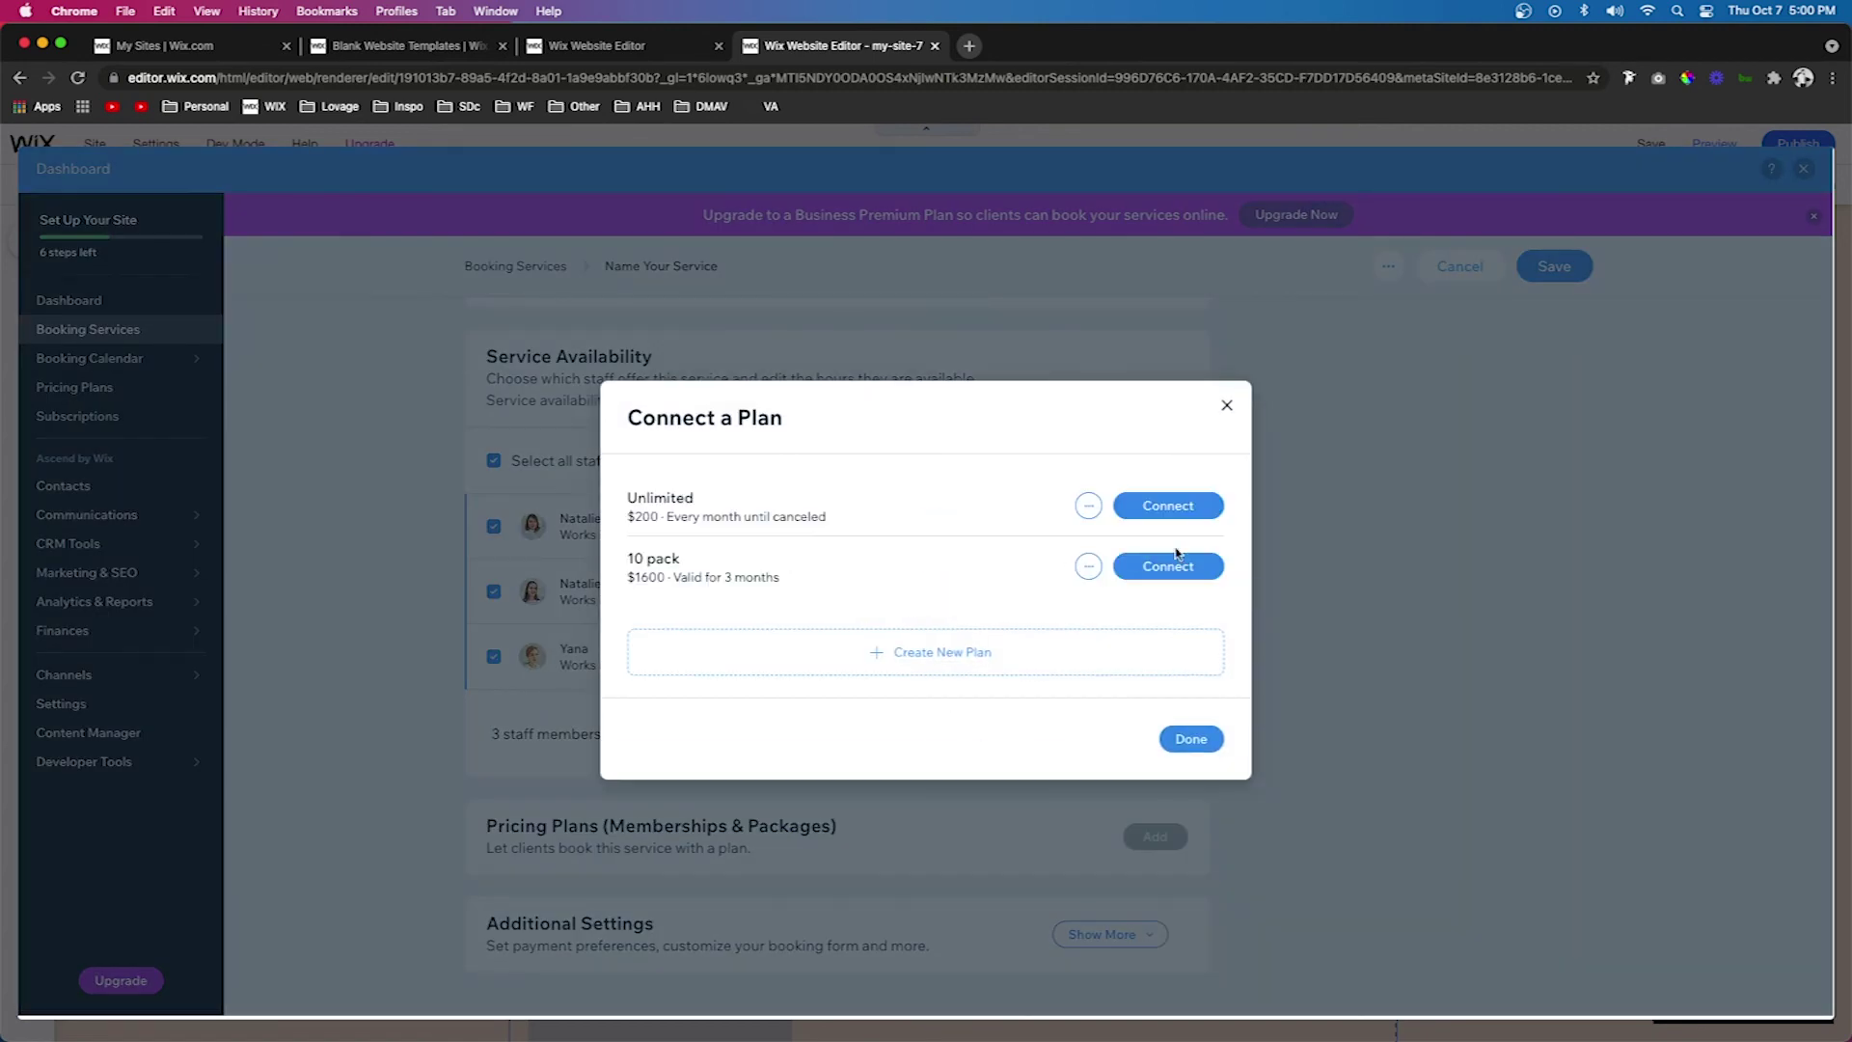
left_click(1159, 510)
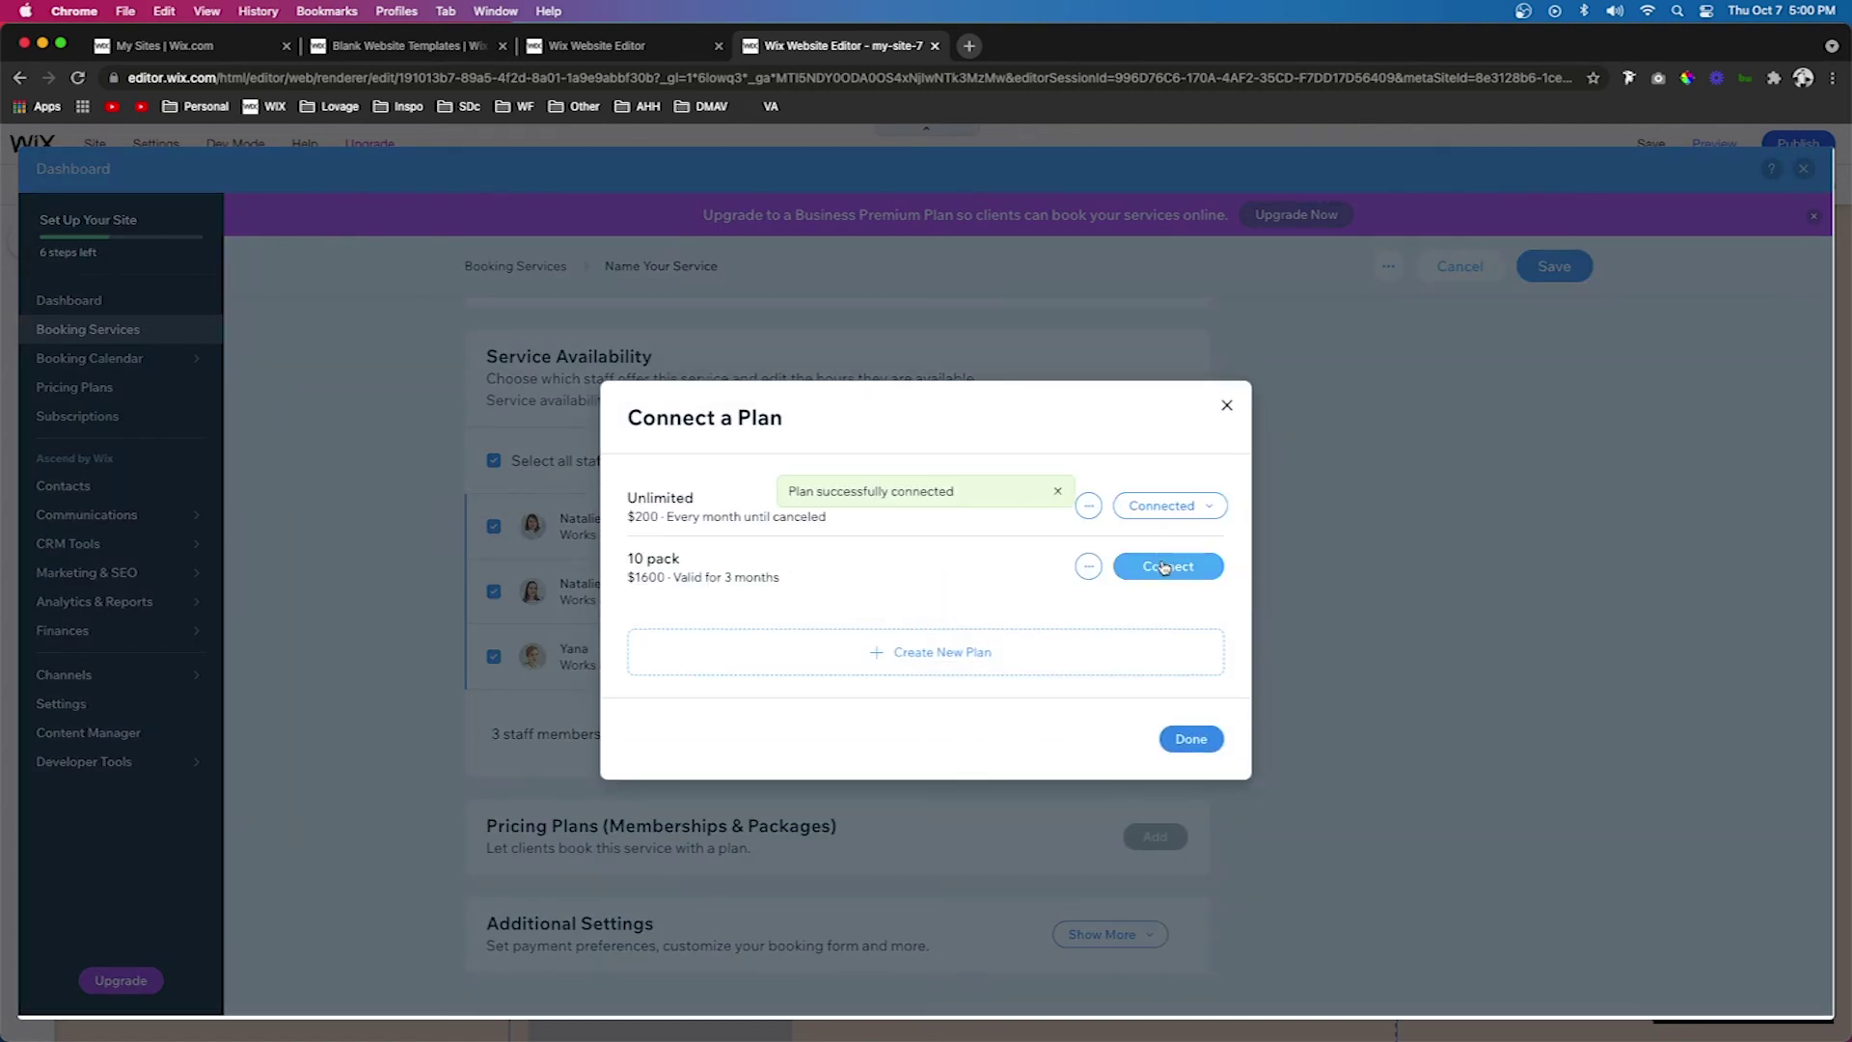
left_click(1163, 566)
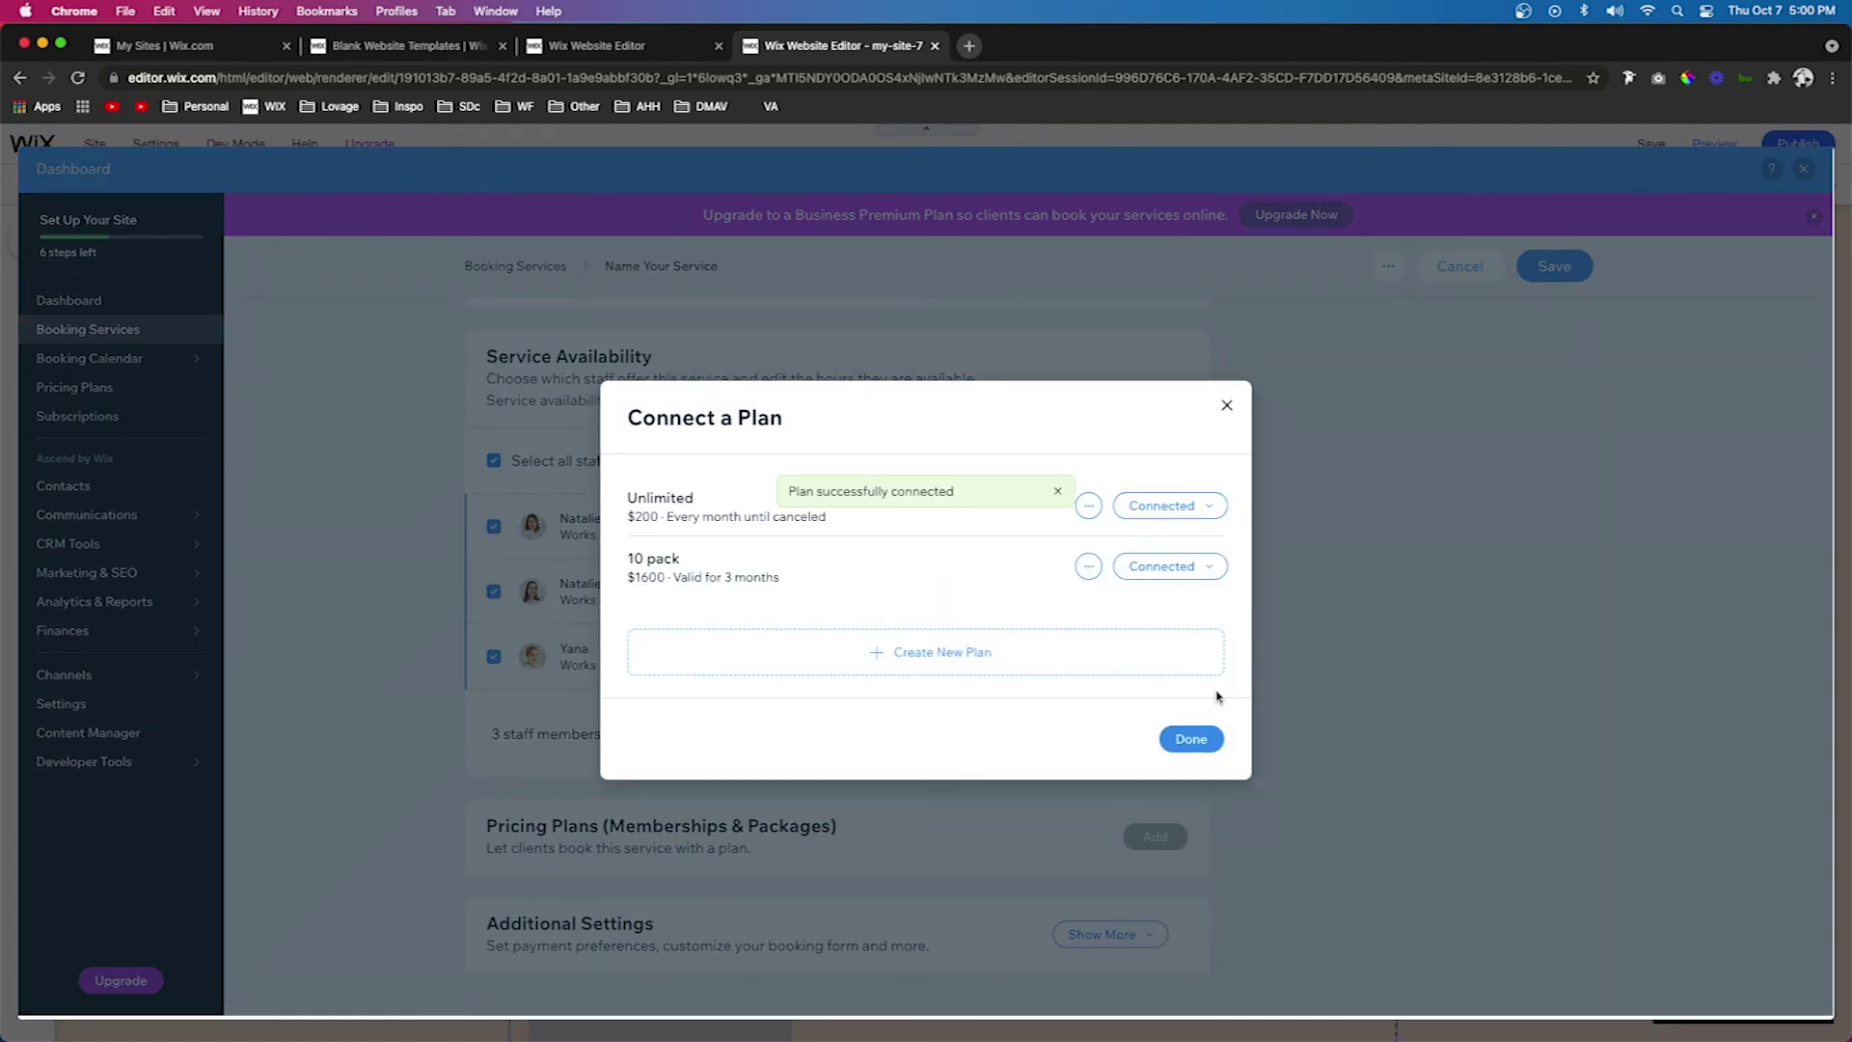
left_click(1195, 741)
left_click(1557, 272)
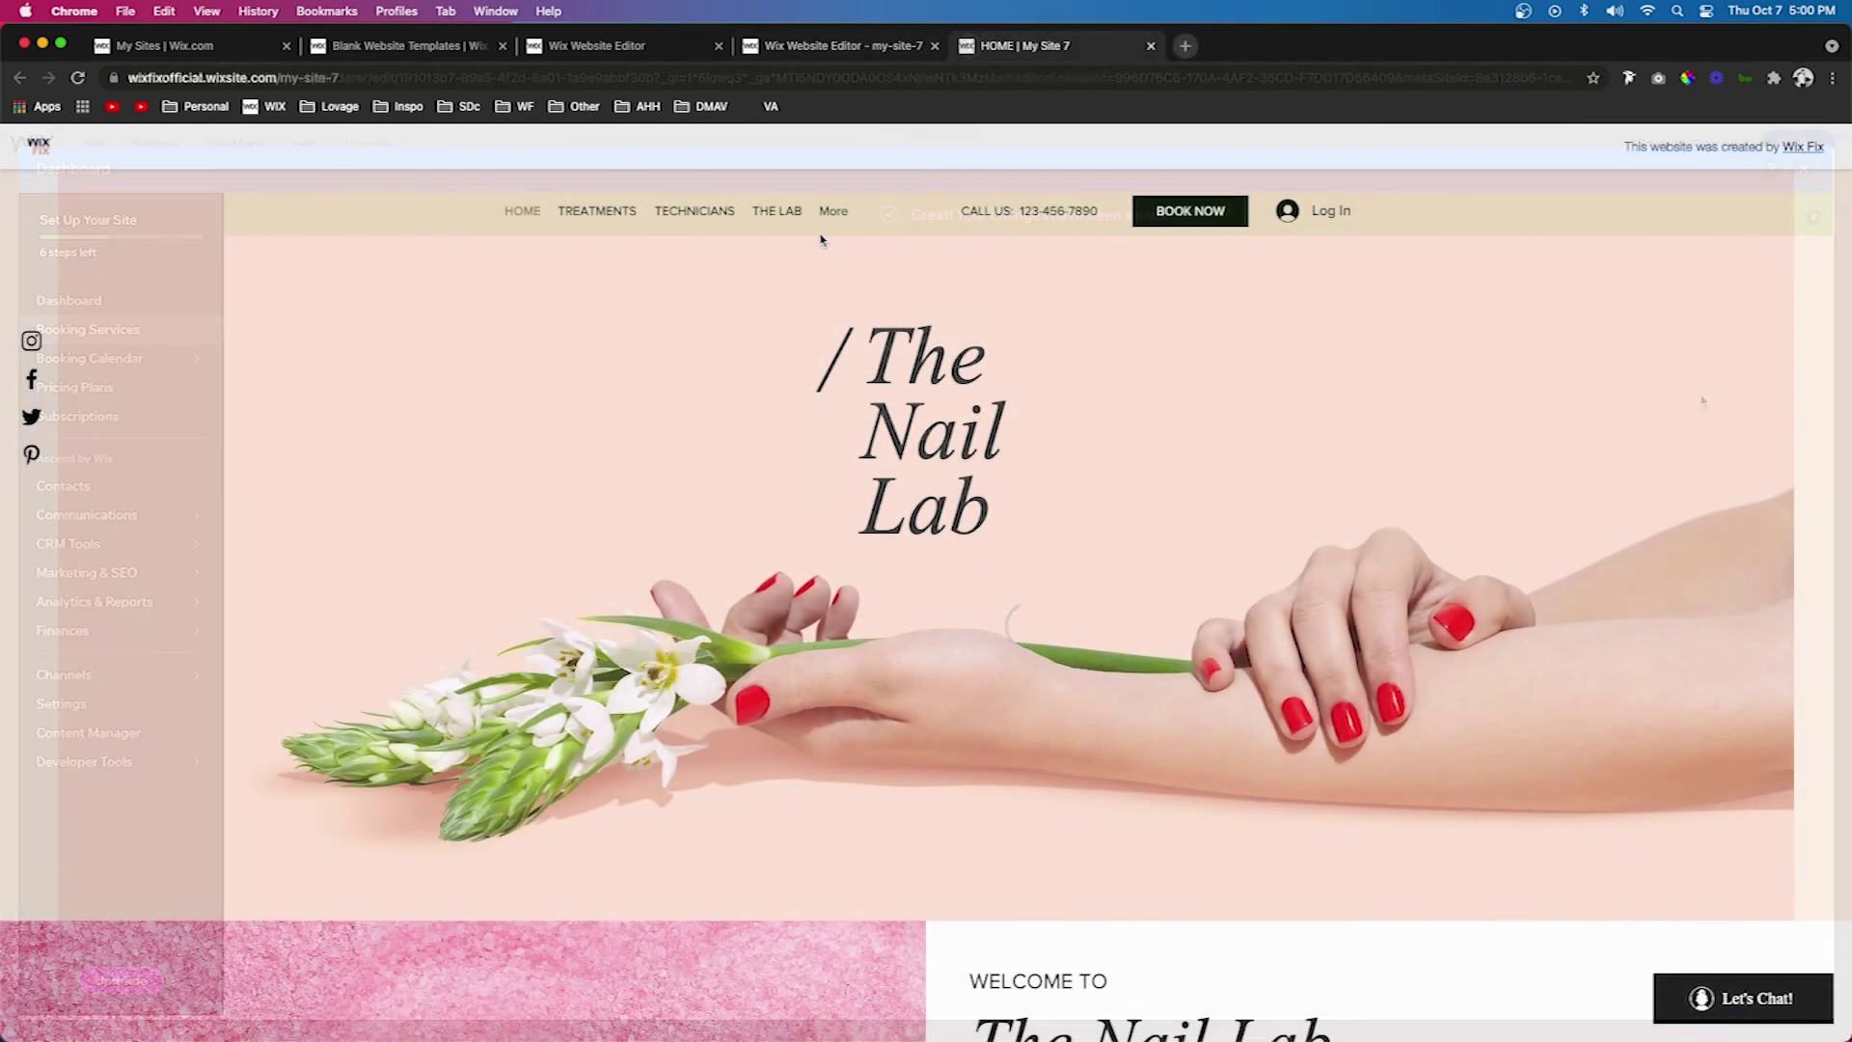
On the live site, view the pricing plans on the Plans & Pricing page and the manicure services on the Treatments page.
mouse_move(835, 212)
left_click(842, 277)
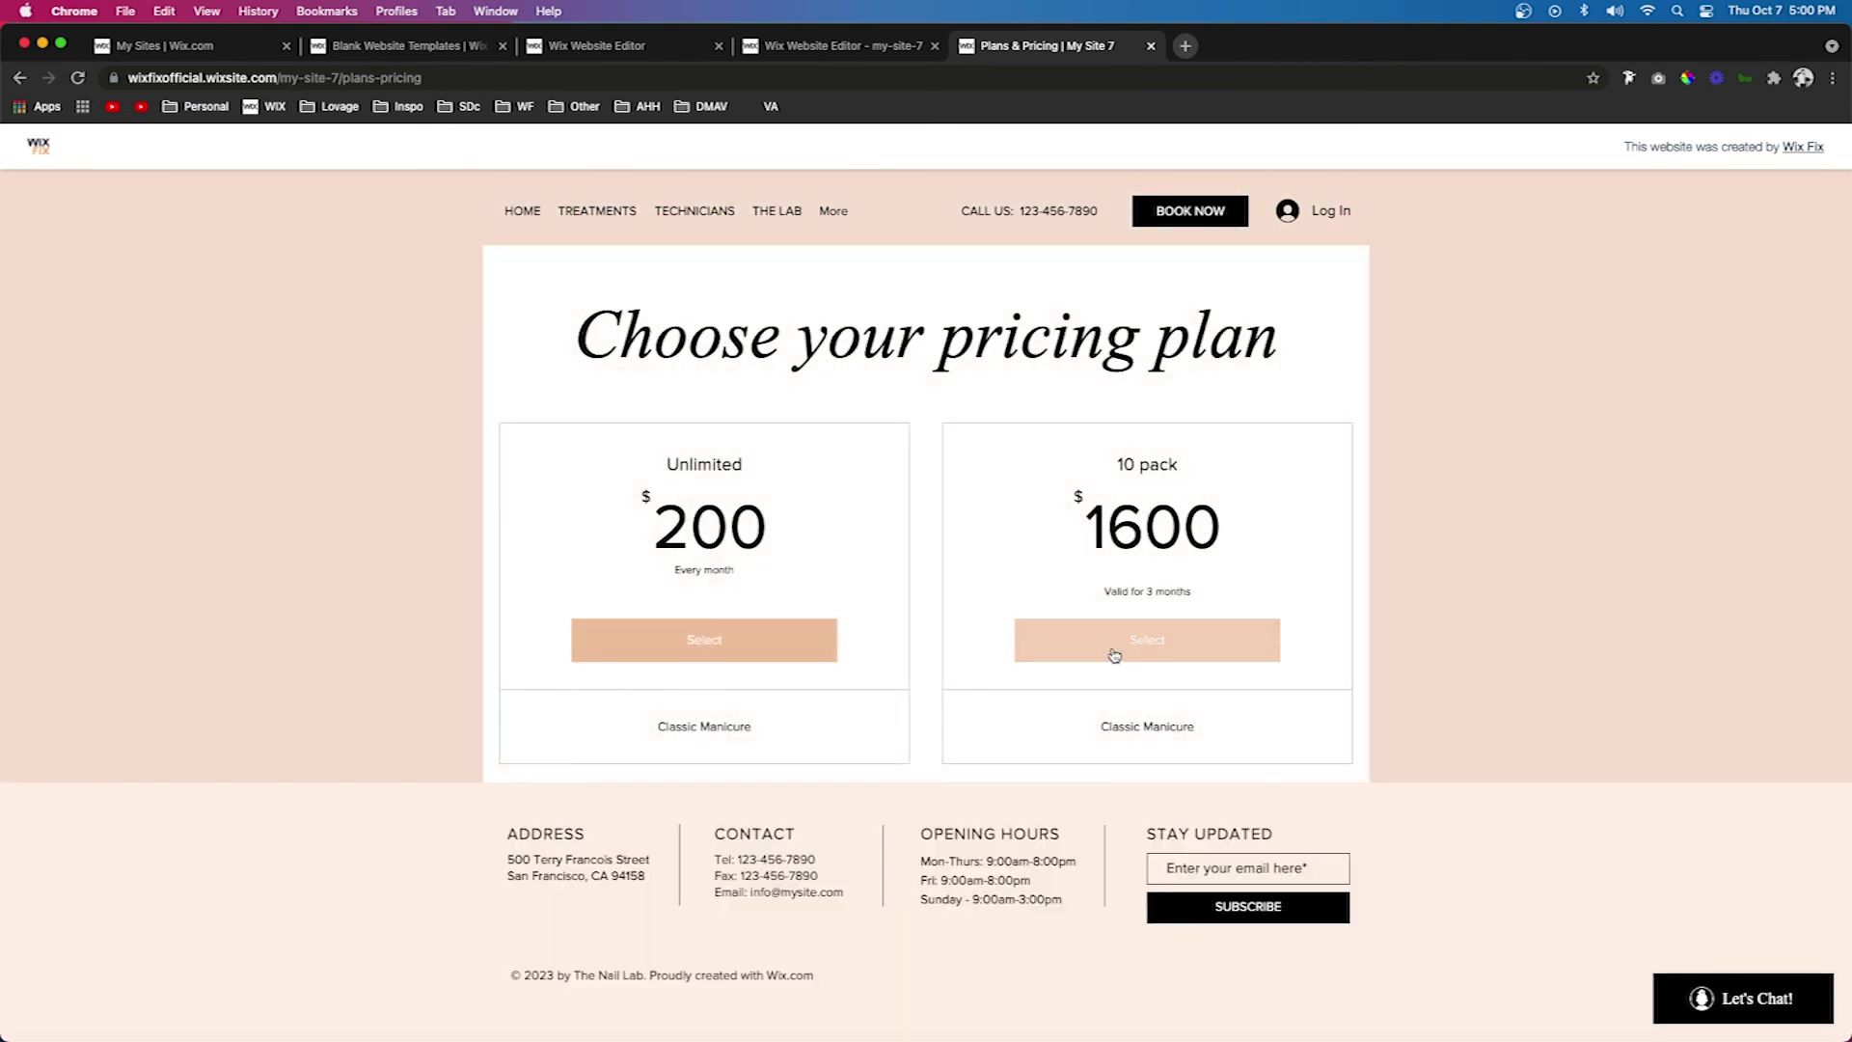
left_click(681, 658)
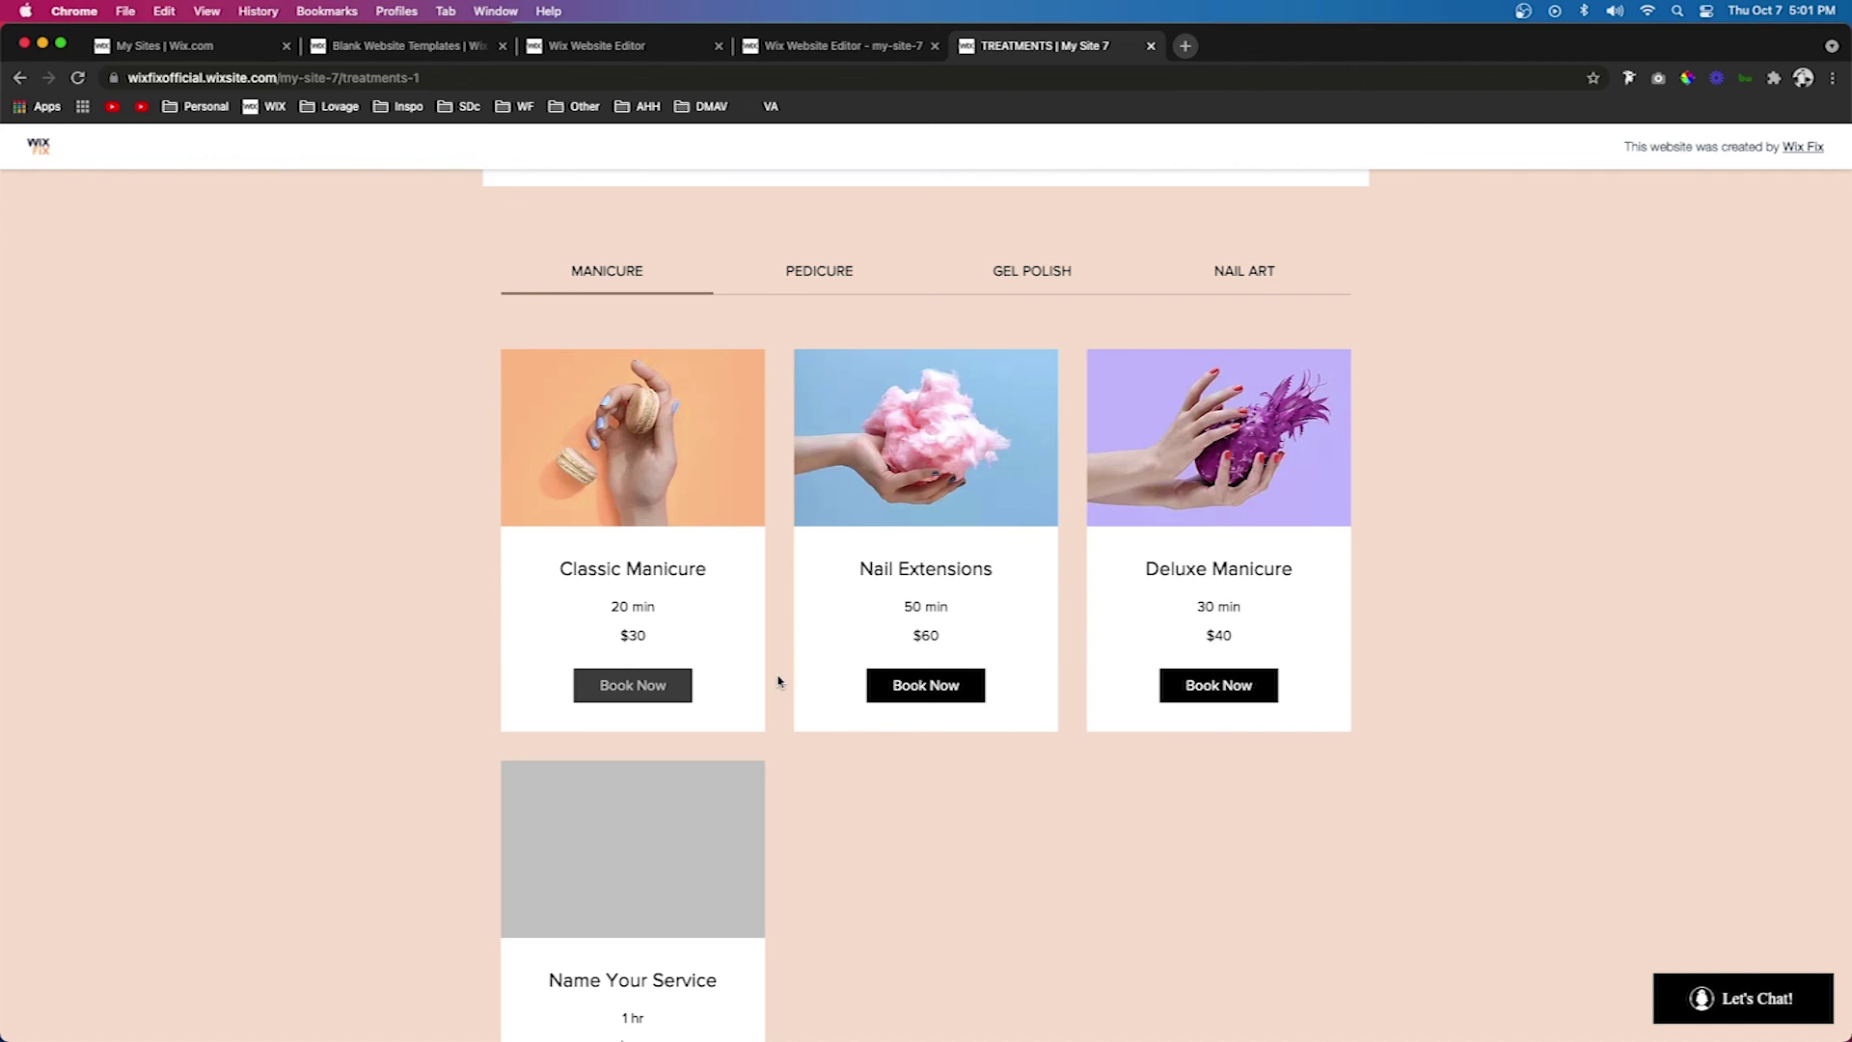
scroll(779, 681, "up", 3)
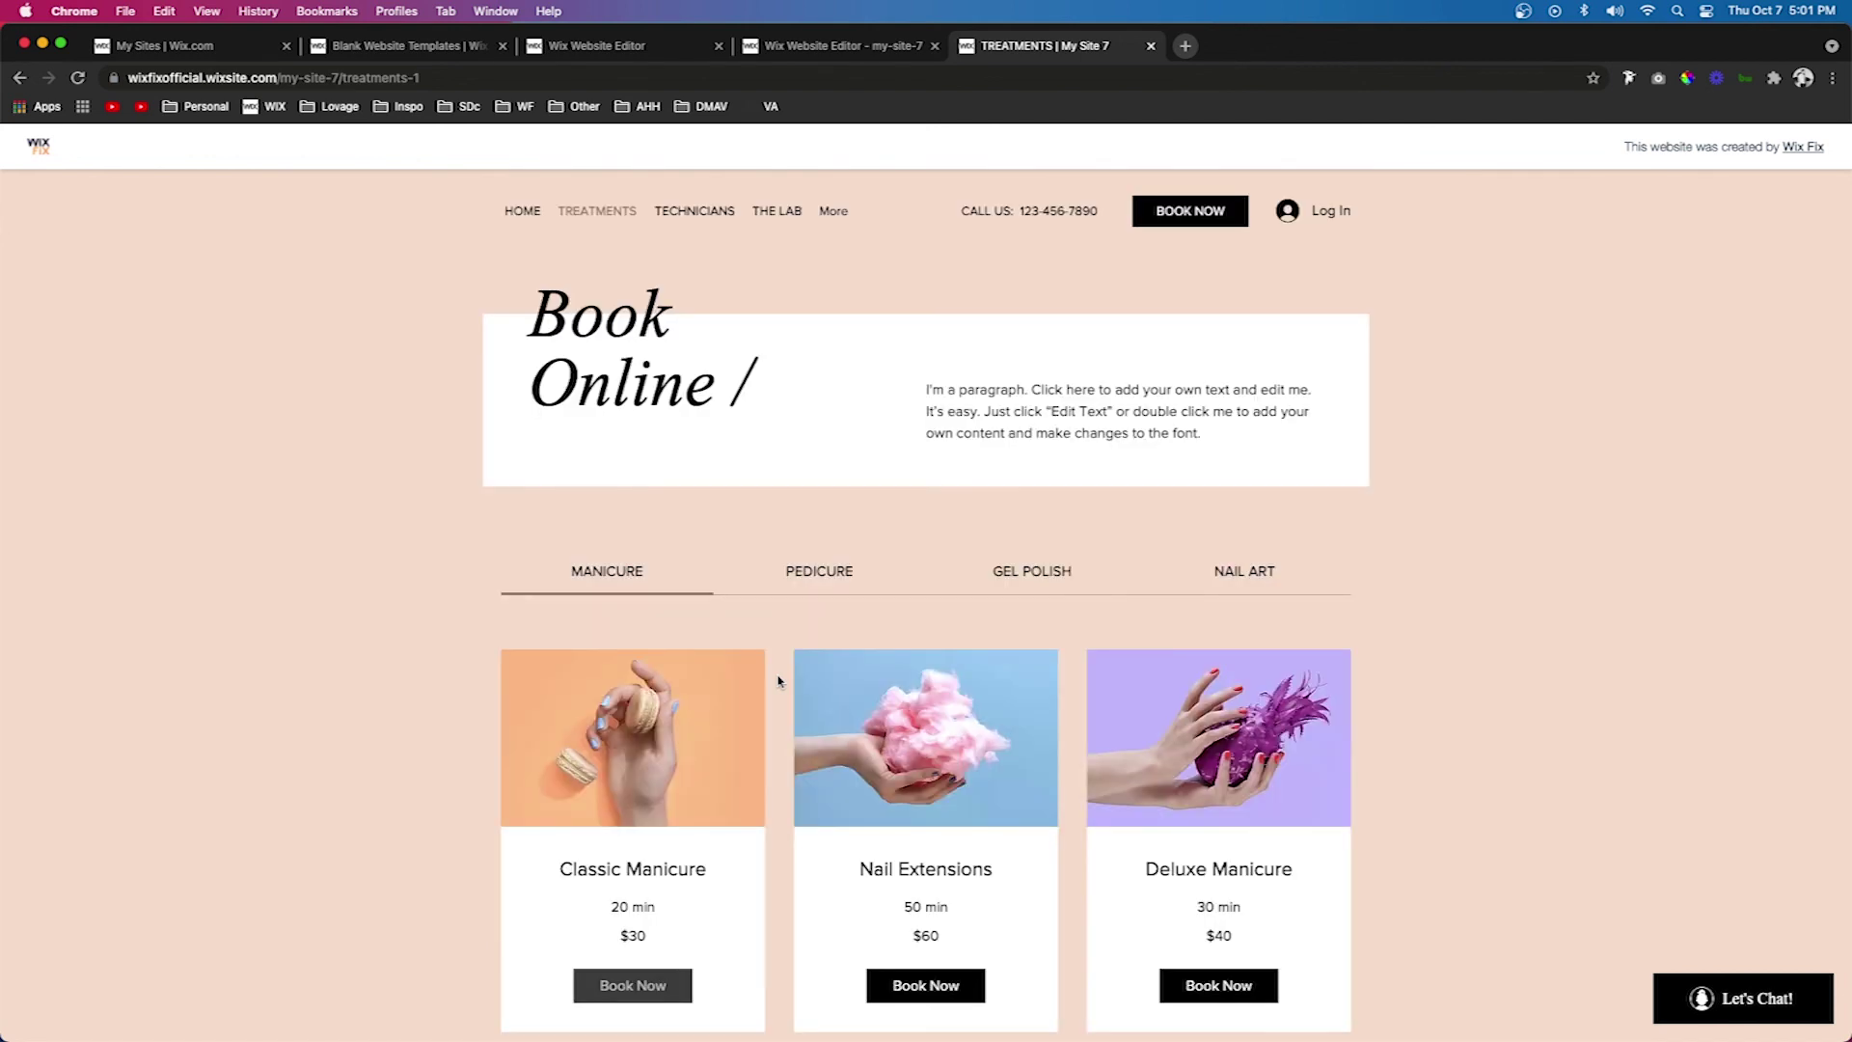